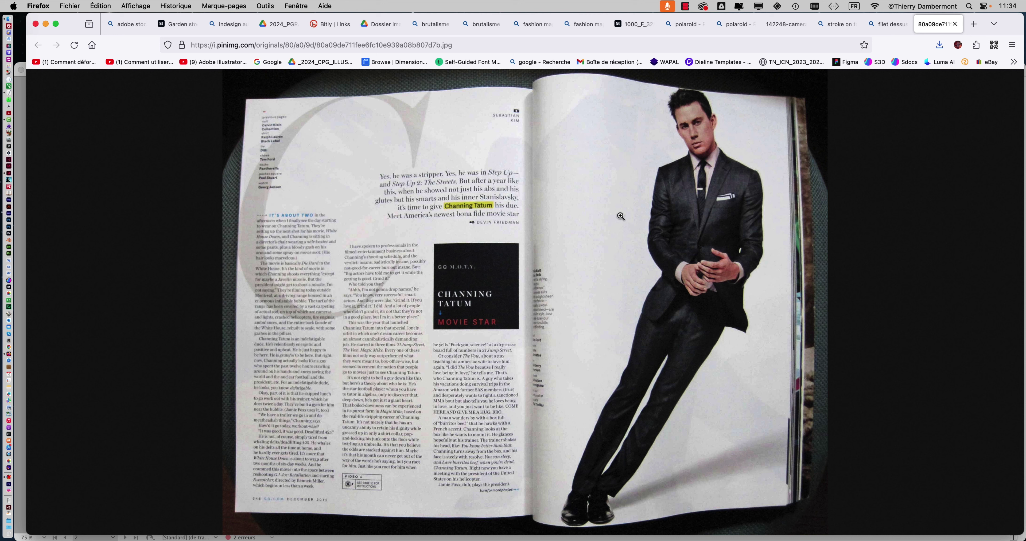
Switch to InDesign and display the Calques (Layers) panel, moved over page 2 and made taller.
{"action": "key", "text": "super+Tab"}
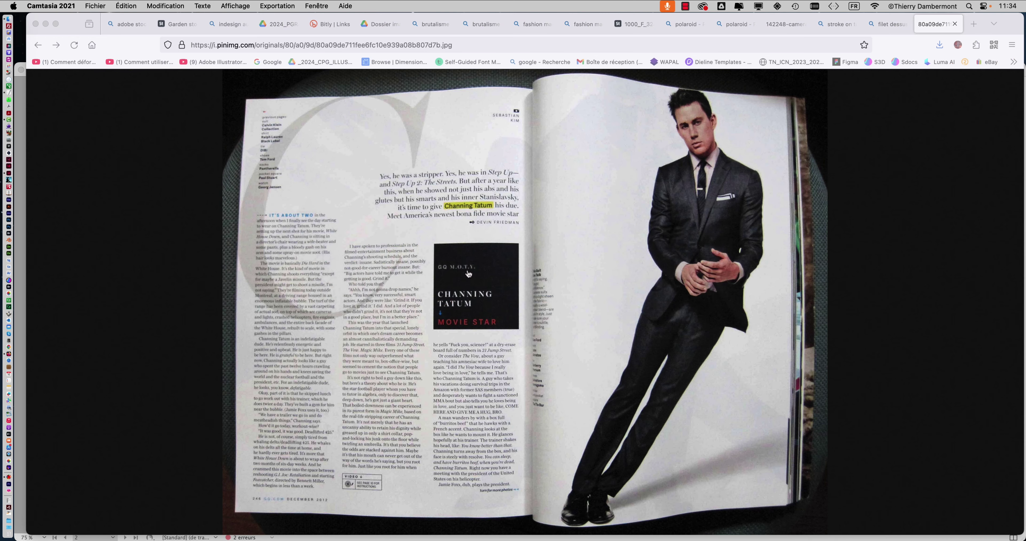
{"action": "key", "text": "super+Tab"}
{"action": "key", "text": "super+Tab"}
{"action": "left_click_drag", "start_coordinate": [856, 247], "coordinate": [827, 84]}
{"action": "left_click", "coordinate": [354, 5]}
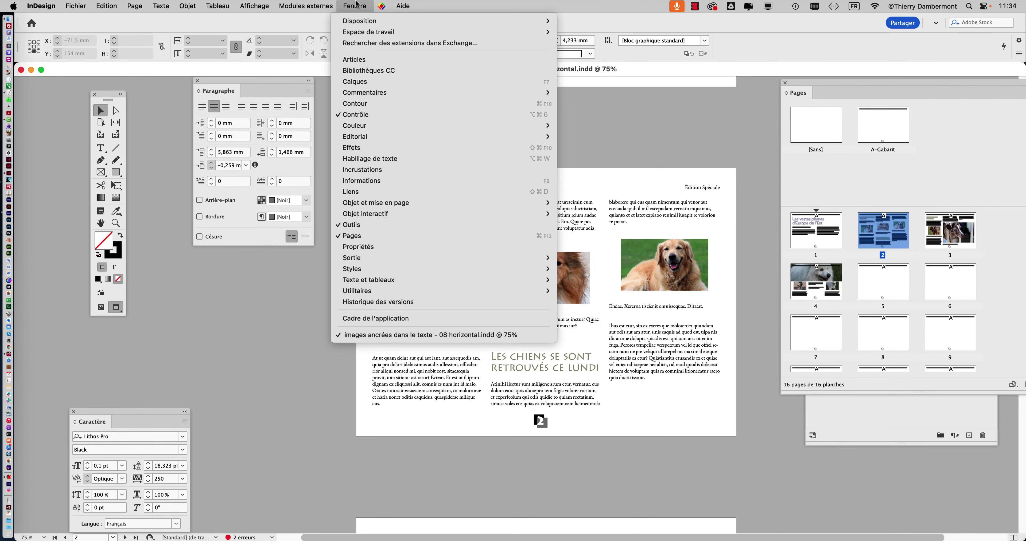
{"action": "left_click", "coordinate": [386, 82]}
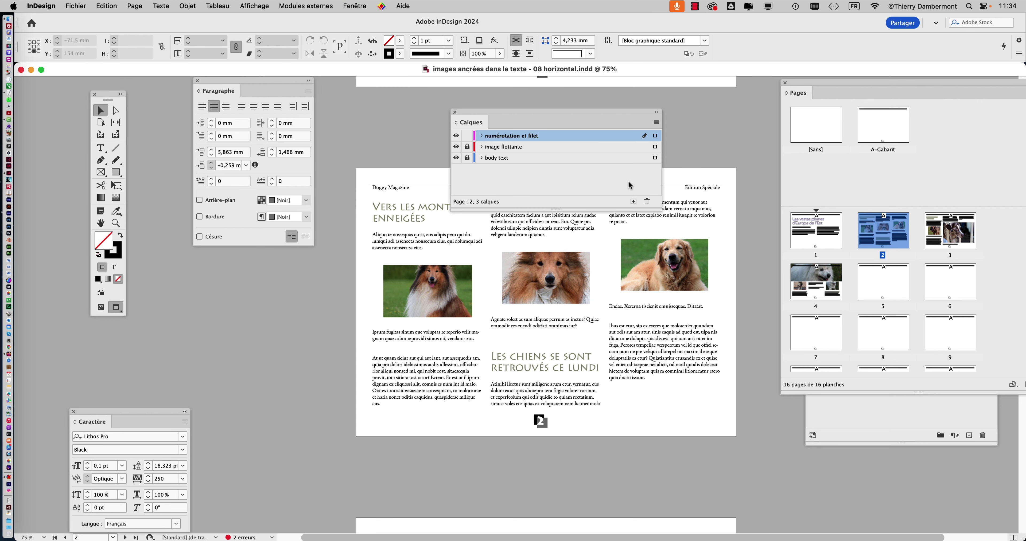
{"action": "left_click_drag", "start_coordinate": [579, 113], "coordinate": [666, 111]}
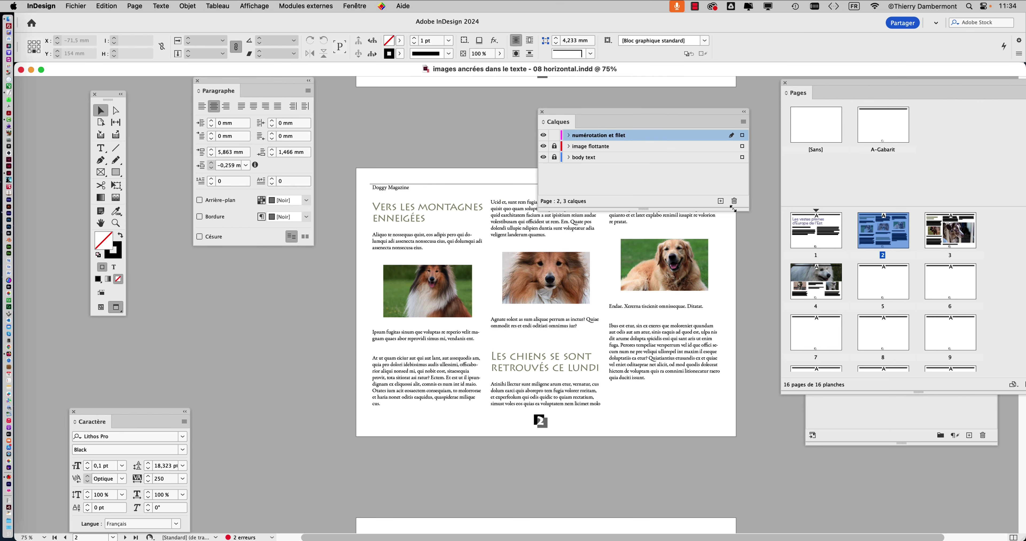
{"action": "left_click_drag", "start_coordinate": [747, 212], "coordinate": [708, 283]}
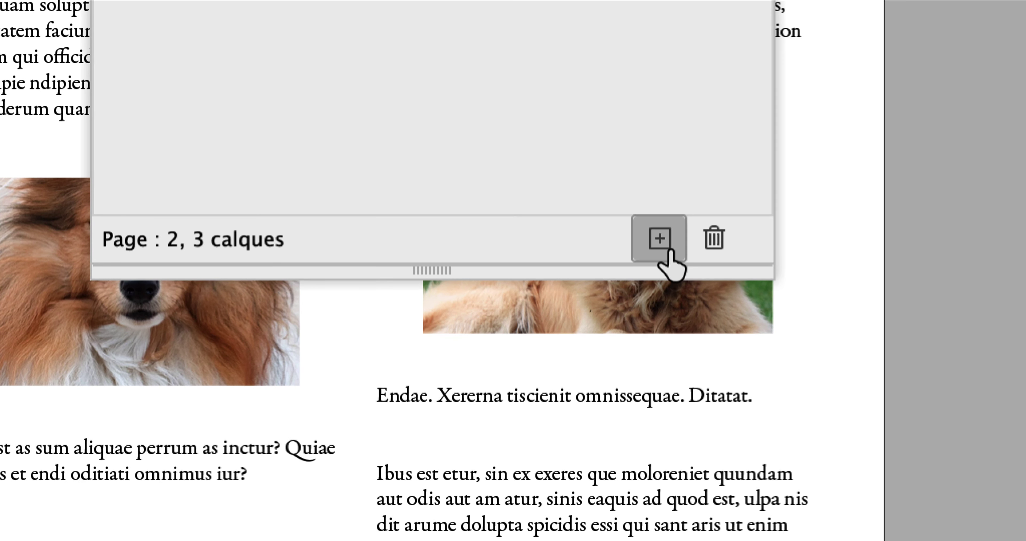
Create a new layer and name it "decoration".
{"action": "left_click", "coordinate": [671, 251]}
{"action": "double_click", "coordinate": [594, 146]}
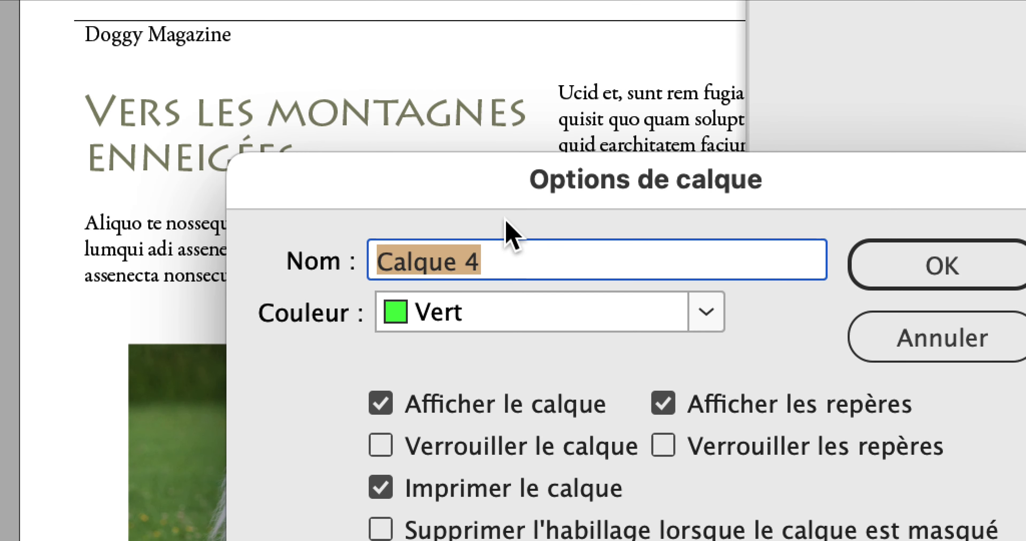
{"action": "type", "text": "decoration"}
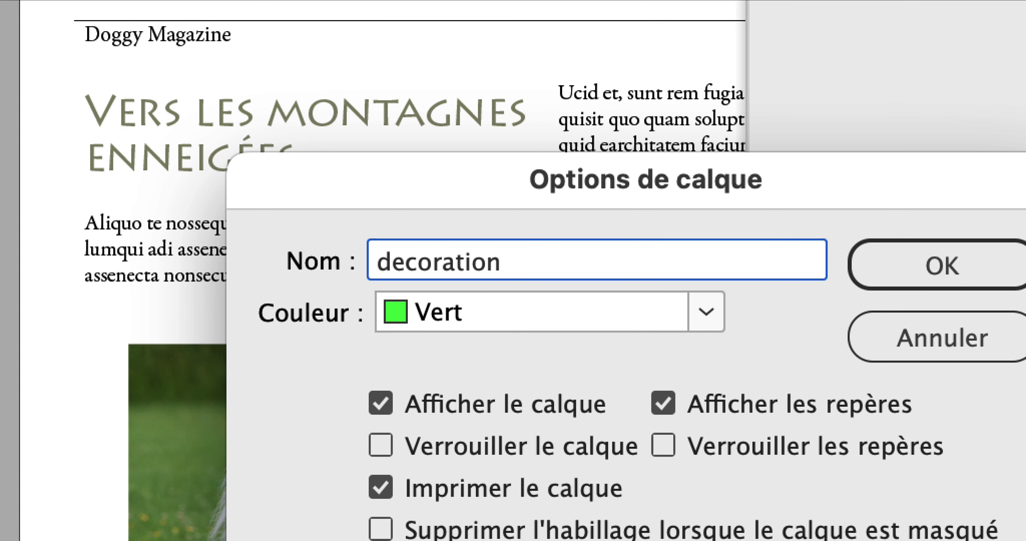
{"action": "key", "text": "Return"}
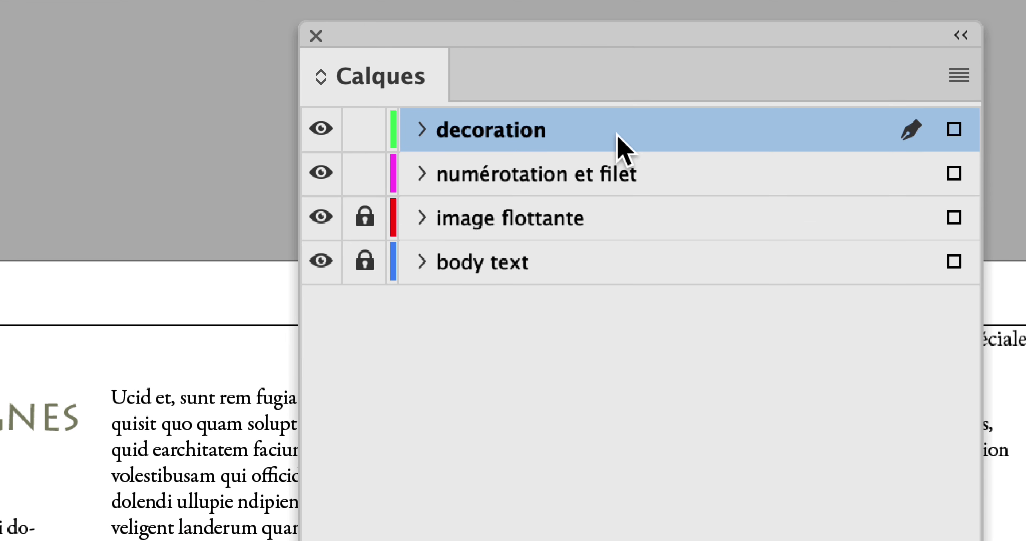
Move the "decoration" layer below "body text" and lock the "numérotation et filet" layer.
{"action": "left_click_drag", "start_coordinate": [617, 135], "coordinate": [617, 268]}
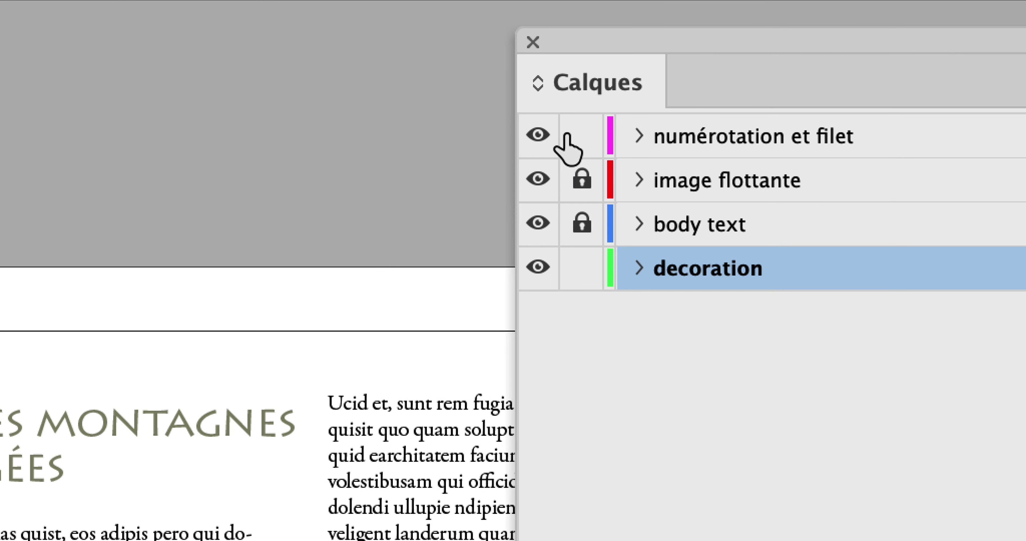
{"action": "left_click", "coordinate": [365, 21]}
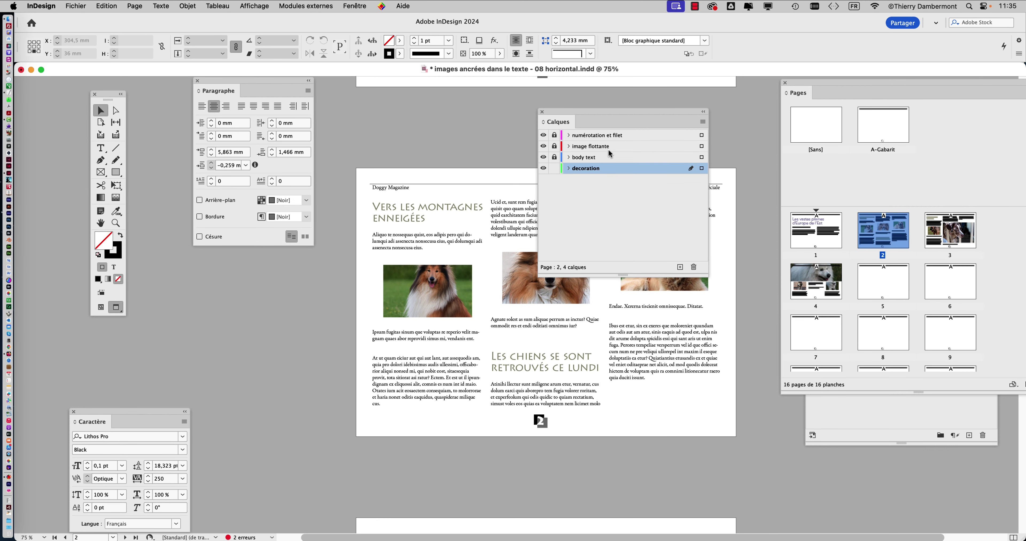
{"action": "left_click_drag", "start_coordinate": [555, 113], "coordinate": [594, 106]}
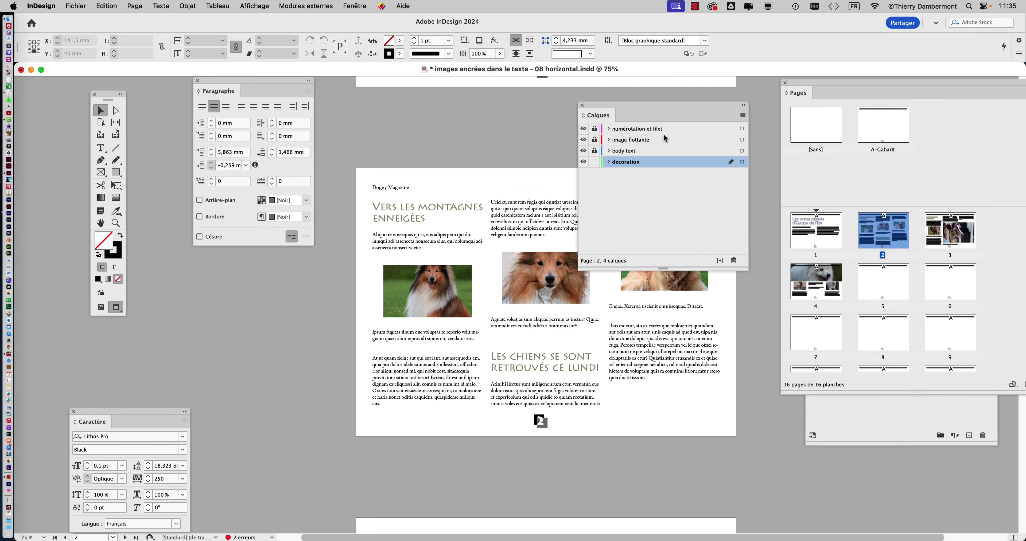
Switch the document to Normal screen mode and move the Paragraphe panel away from the pasteboard beside page 2.
{"action": "left_click_drag", "start_coordinate": [244, 85], "coordinate": [207, 84]}
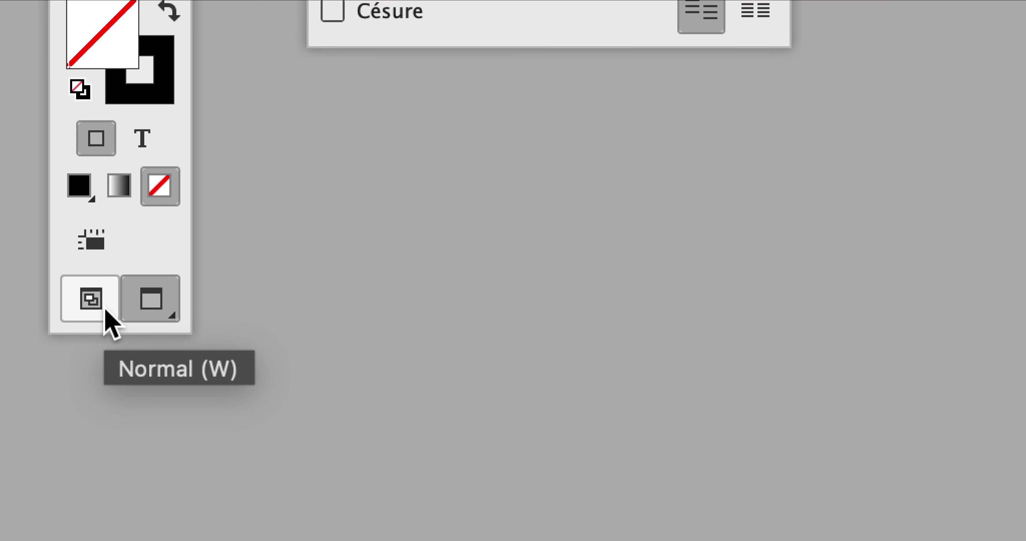
{"action": "left_click", "coordinate": [105, 310]}
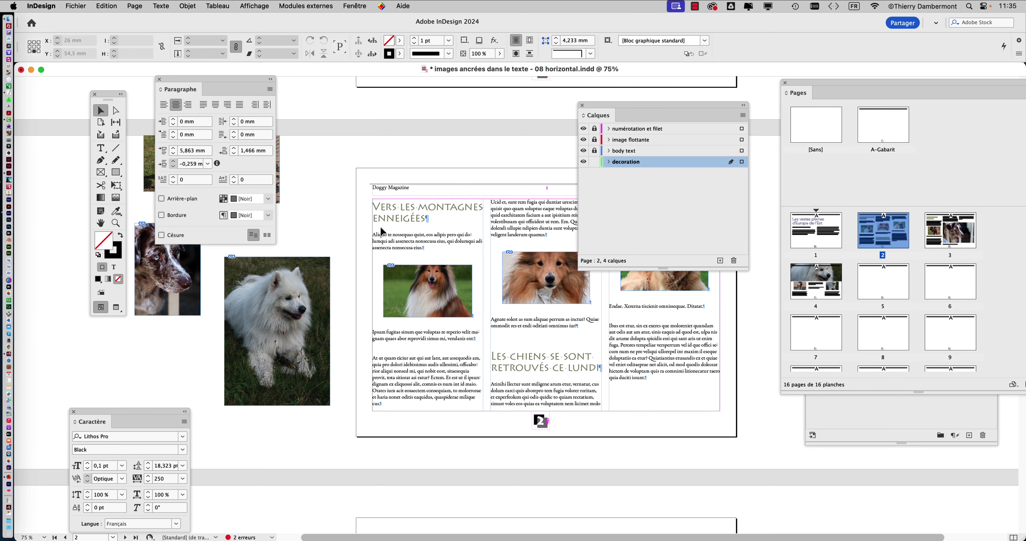
{"action": "left_click_drag", "start_coordinate": [250, 80], "coordinate": [451, 297]}
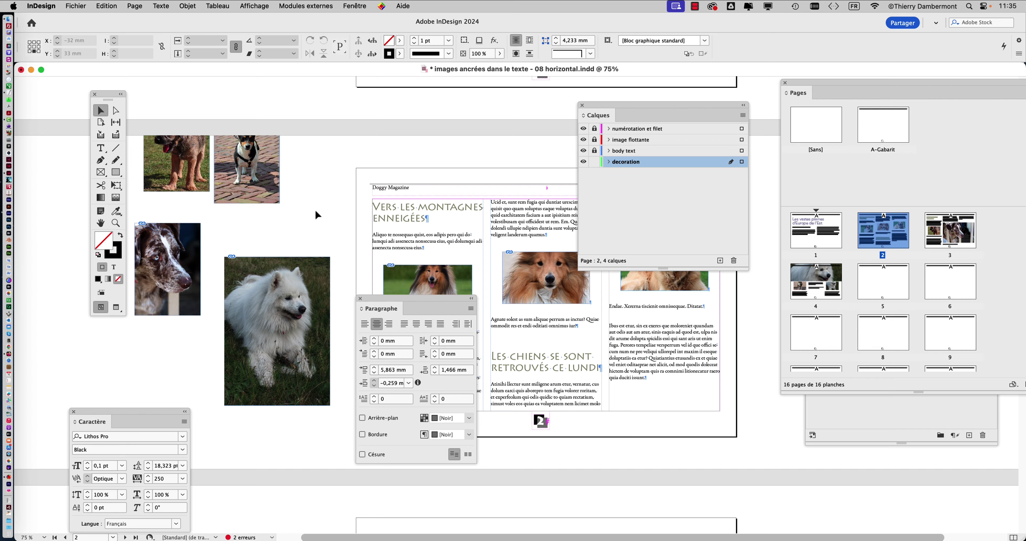
Draw a text frame about 34 × 8 mm on the pasteboard beside the top of page 2.
{"action": "scroll", "coordinate": [315, 209], "scroll_direction": "up", "scroll_amount": 3}
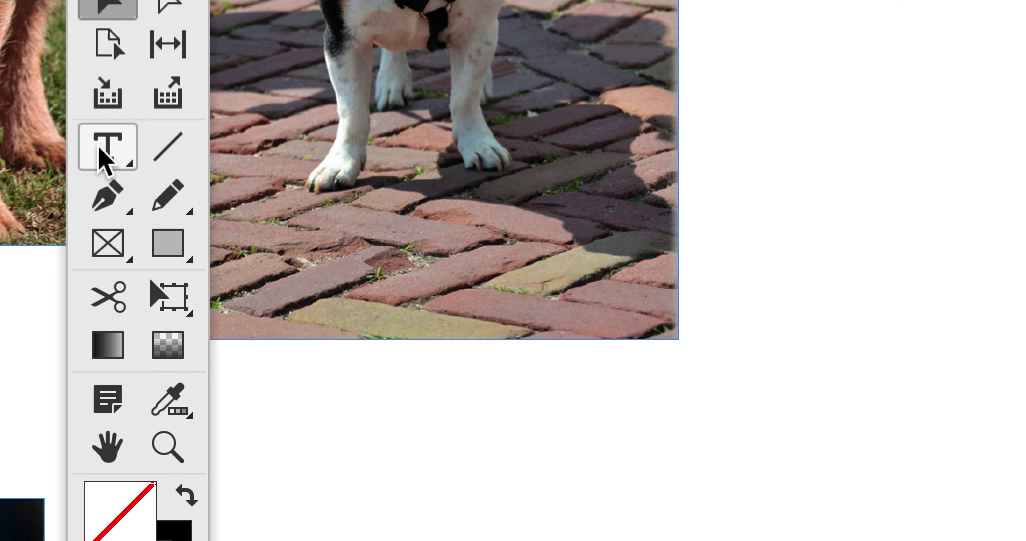
{"action": "left_click", "coordinate": [99, 148]}
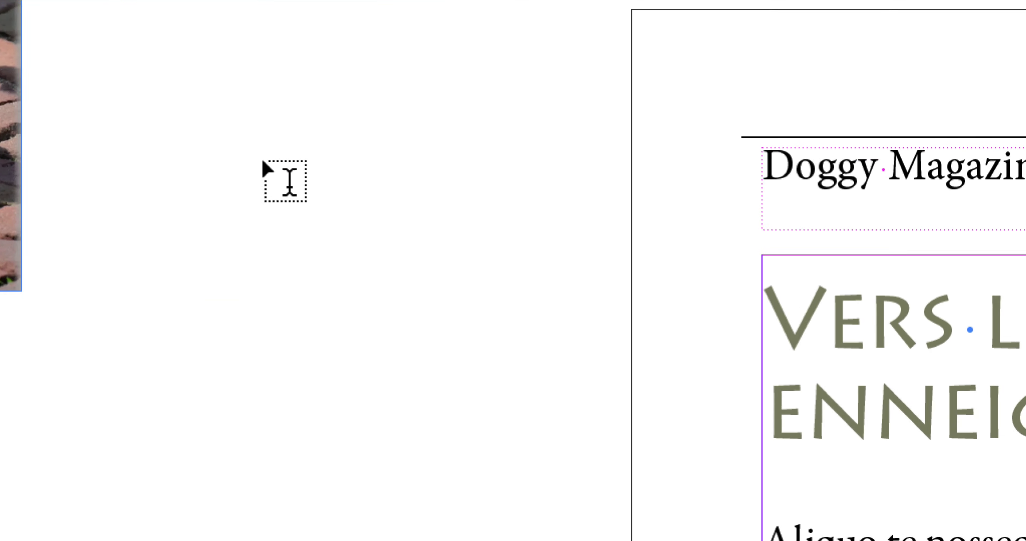
{"action": "left_click_drag", "start_coordinate": [159, 108], "coordinate": [311, 174]}
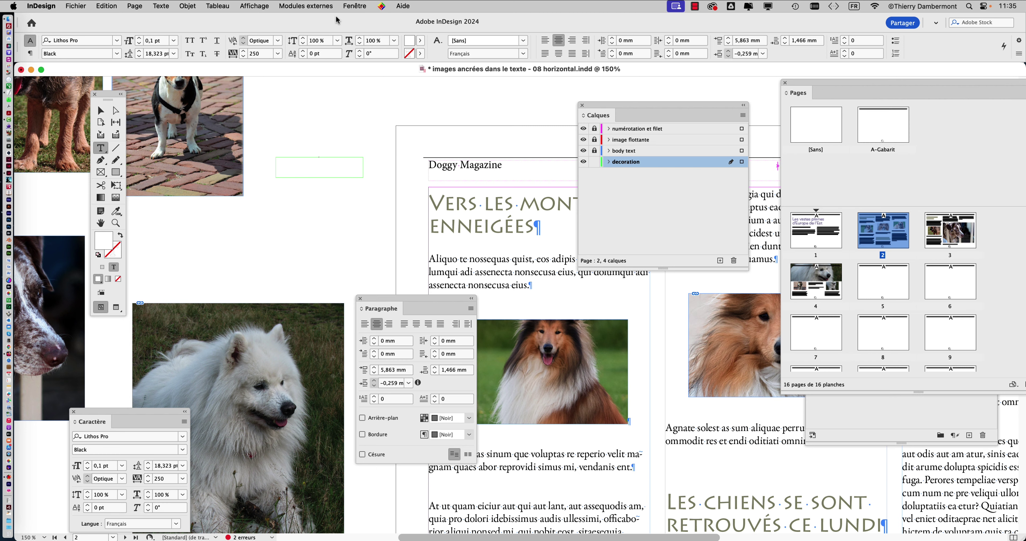
Display the paragraph styles and apply [Paragraphe standard] to the new empty text frame.
{"action": "left_click", "coordinate": [351, 6]}
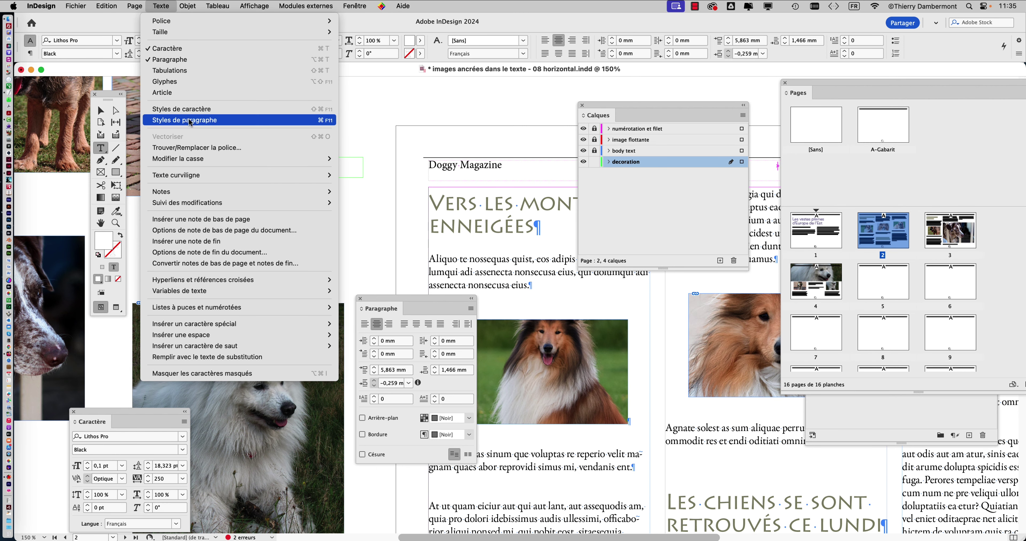
{"action": "left_click", "coordinate": [184, 120]}
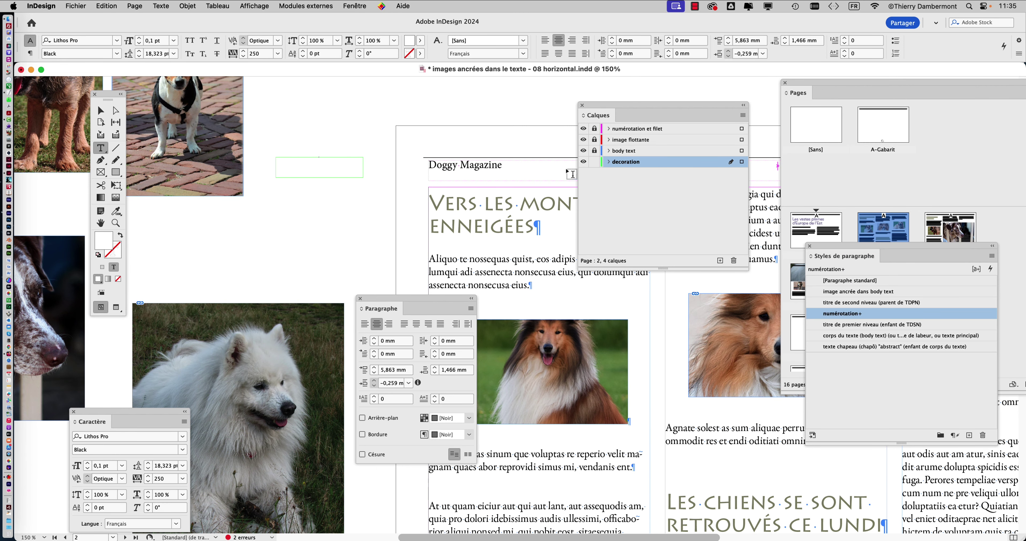
{"action": "left_click_drag", "start_coordinate": [849, 261], "coordinate": [418, 109]}
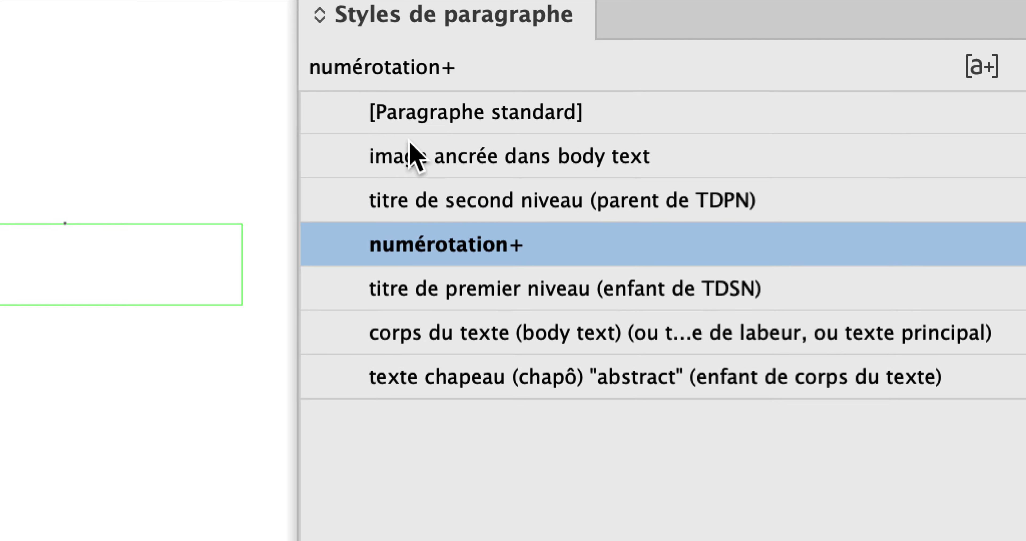
{"action": "left_click", "coordinate": [403, 131]}
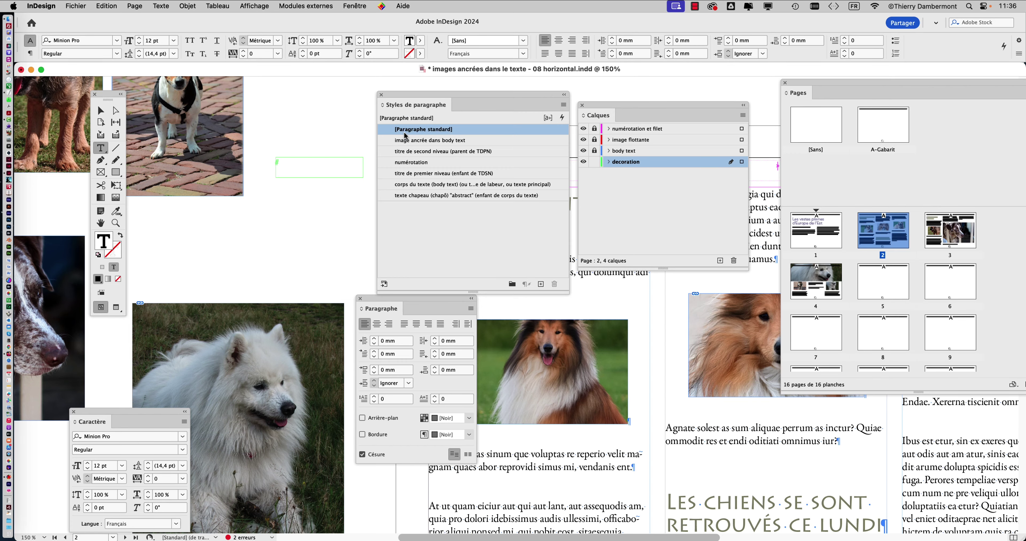
{"action": "left_click_drag", "start_coordinate": [419, 103], "coordinate": [639, 356]}
Display the object styles and check which one the new text frame uses, leaving its style as is.
{"action": "left_click", "coordinate": [354, 6]}
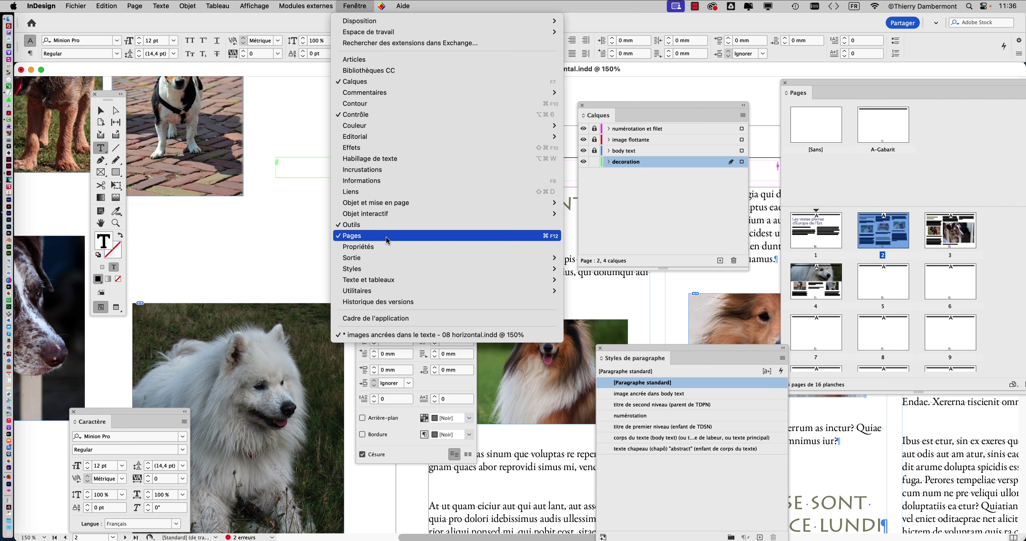
{"action": "mouse_move", "coordinate": [392, 270]}
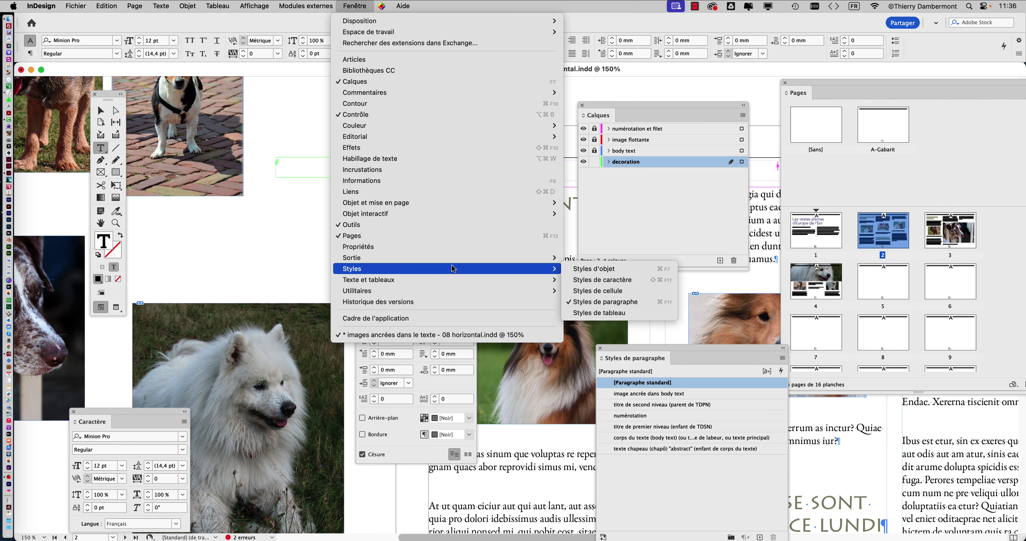
{"action": "left_click", "coordinate": [607, 269]}
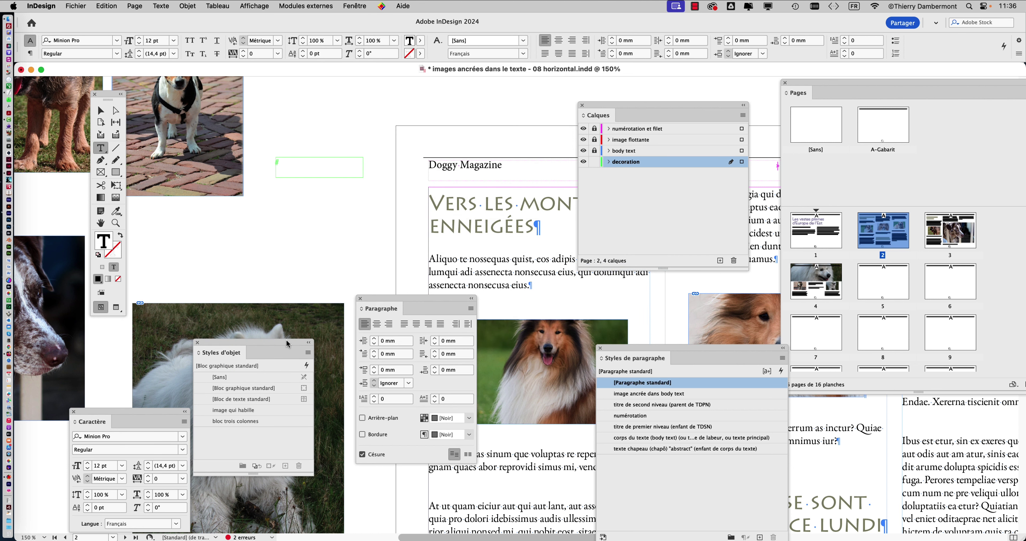
{"action": "left_click_drag", "start_coordinate": [276, 350], "coordinate": [453, 134]}
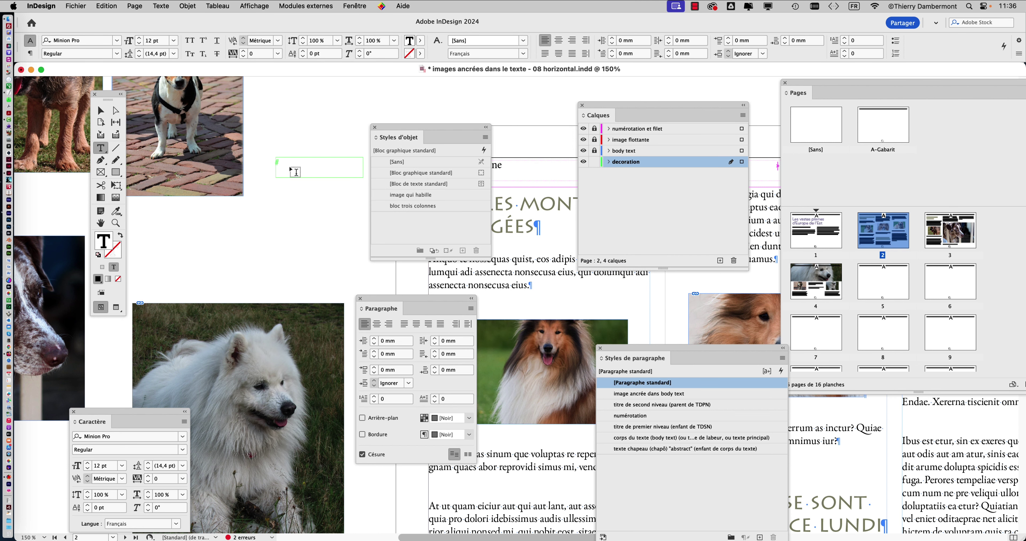
{"action": "left_click", "coordinate": [100, 114]}
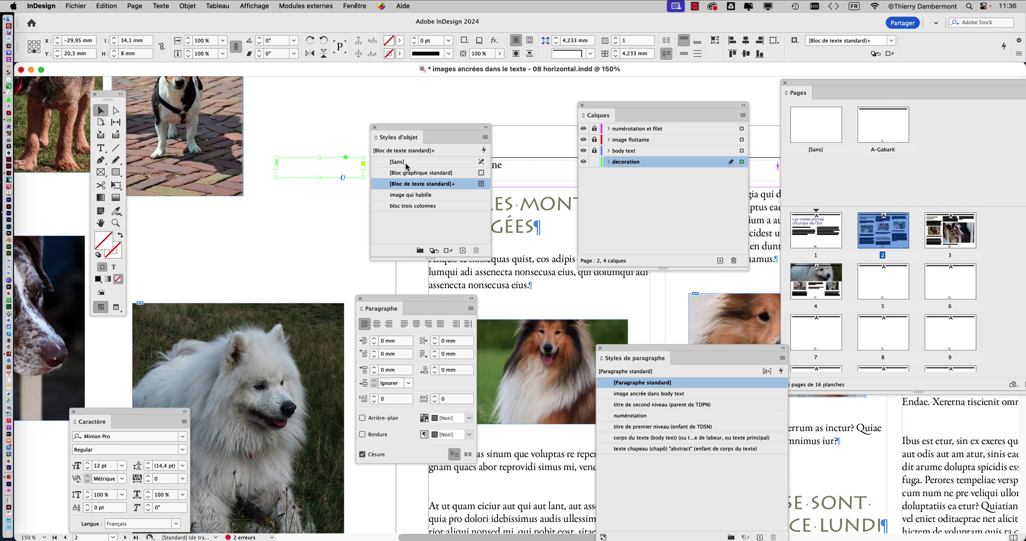
{"action": "left_click", "coordinate": [375, 127]}
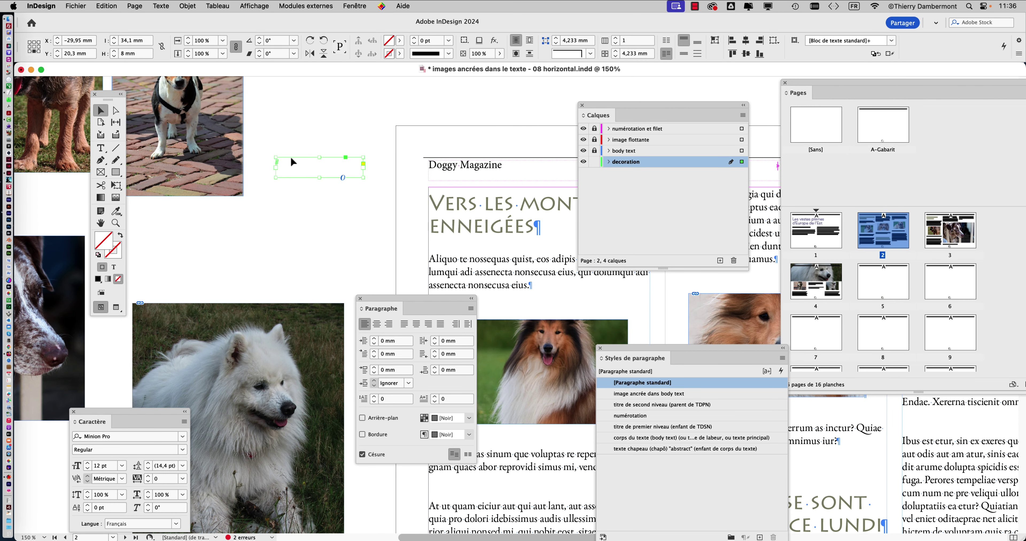
Enter the text "dogs…" in the new text frame.
{"action": "left_click", "coordinate": [101, 148]}
{"action": "left_click", "coordinate": [282, 162]}
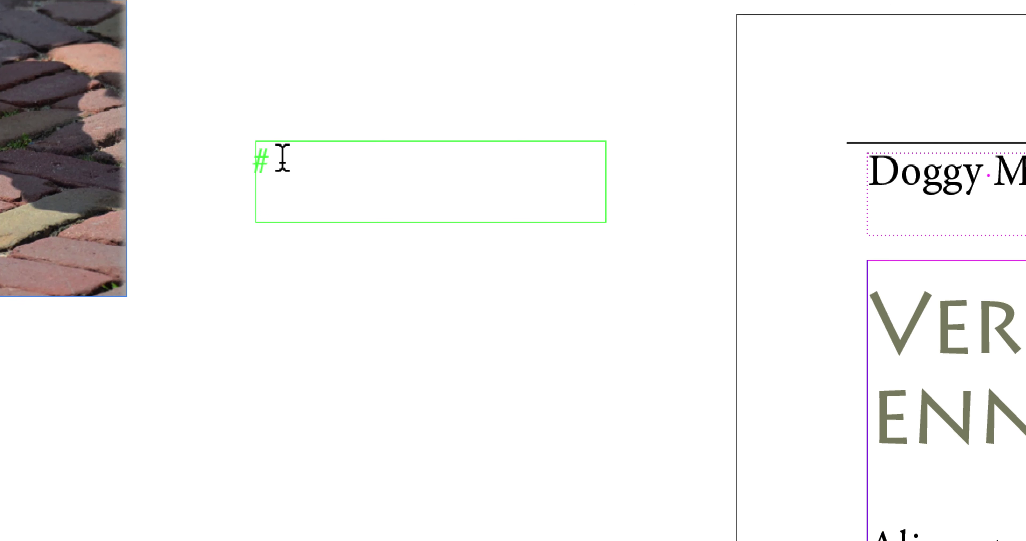
{"action": "type", "text": "dogs…"}
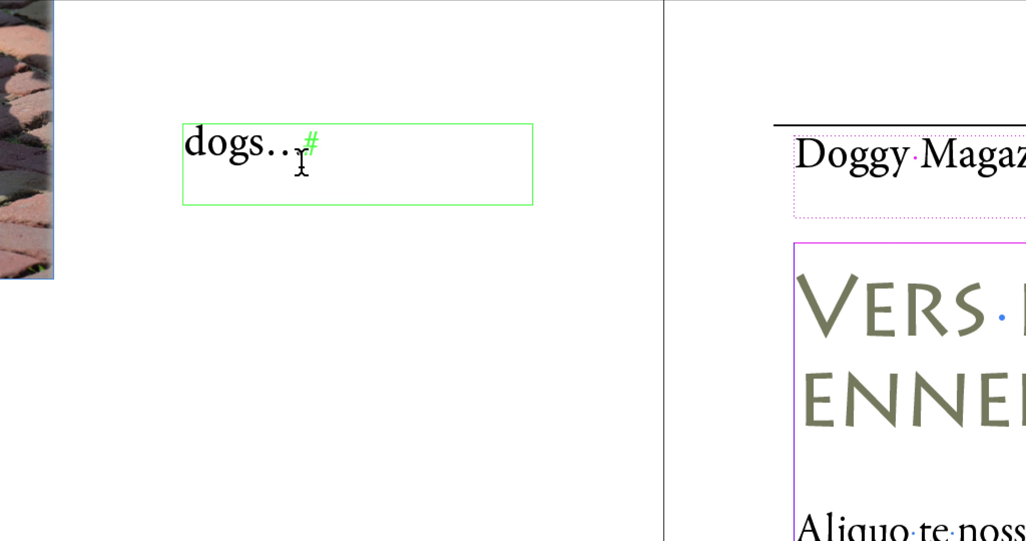
Select all of the "dogs…" text in the new frame and set its font style to Italic.
{"action": "key", "text": "shift+Left"}
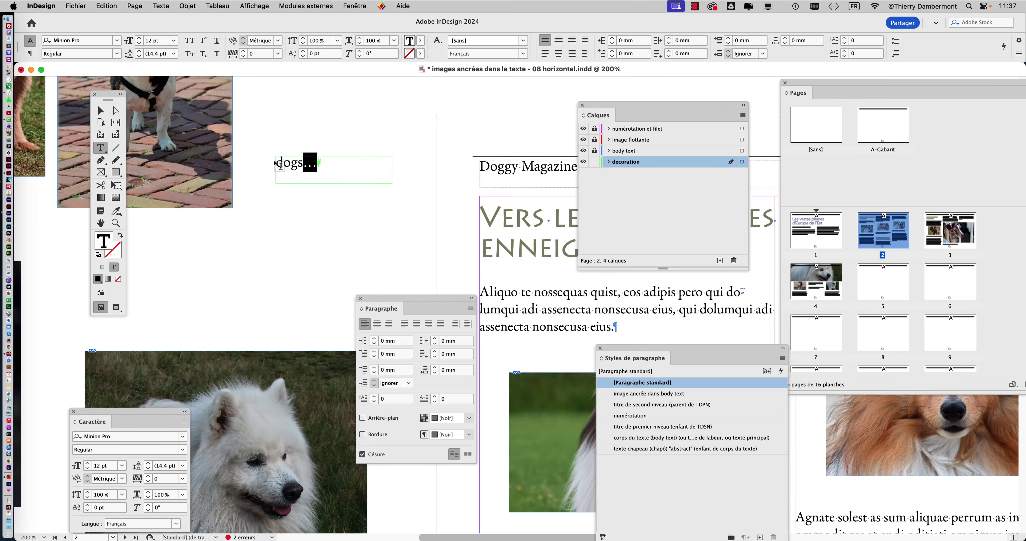
{"action": "scroll", "coordinate": [278, 164], "scroll_direction": "up", "scroll_amount": 1}
{"action": "left_click_drag", "start_coordinate": [335, 166], "coordinate": [278, 165]}
{"action": "scroll", "coordinate": [295, 164], "scroll_direction": "up", "scroll_amount": 4}
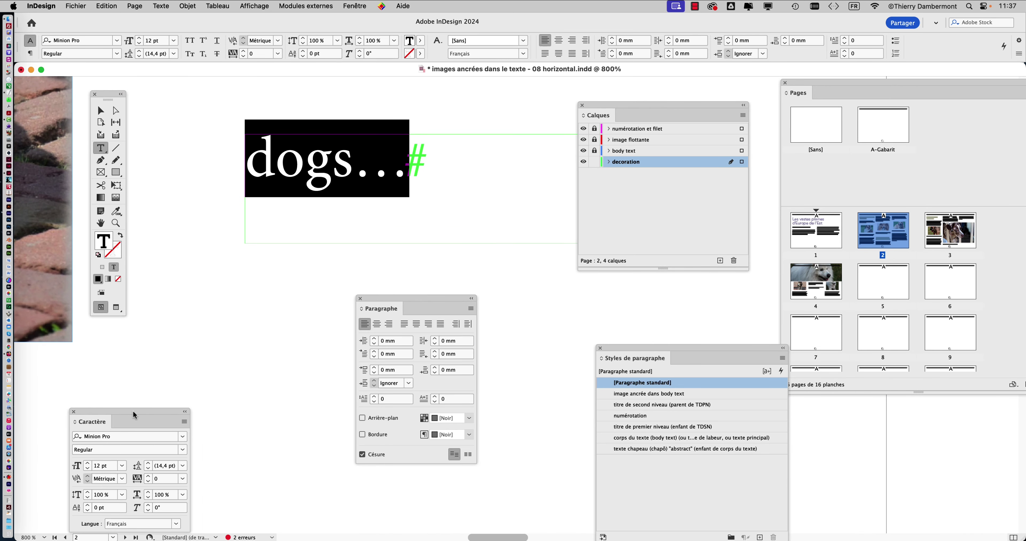
{"action": "left_click_drag", "start_coordinate": [135, 414], "coordinate": [503, 85]}
{"action": "left_click", "coordinate": [551, 121]}
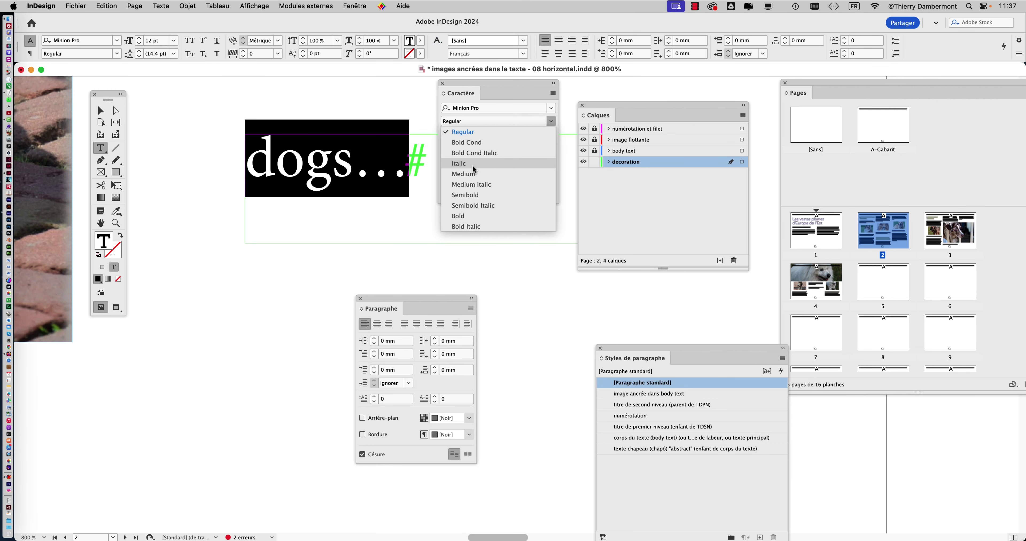
{"action": "left_click", "coordinate": [473, 167]}
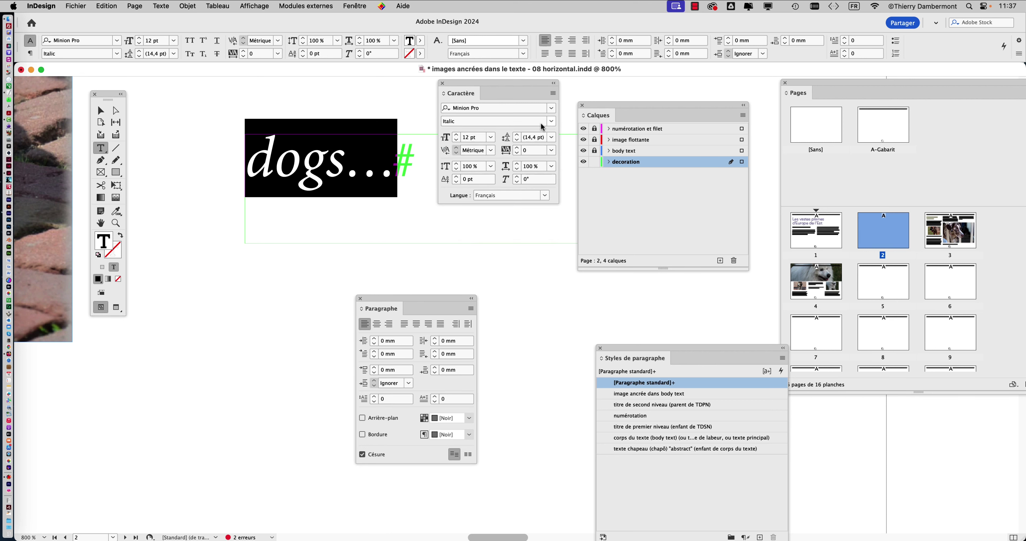
Try the Bold Italic style on the "dogs…" text and return it to Italic.
{"action": "left_click", "coordinate": [549, 123]}
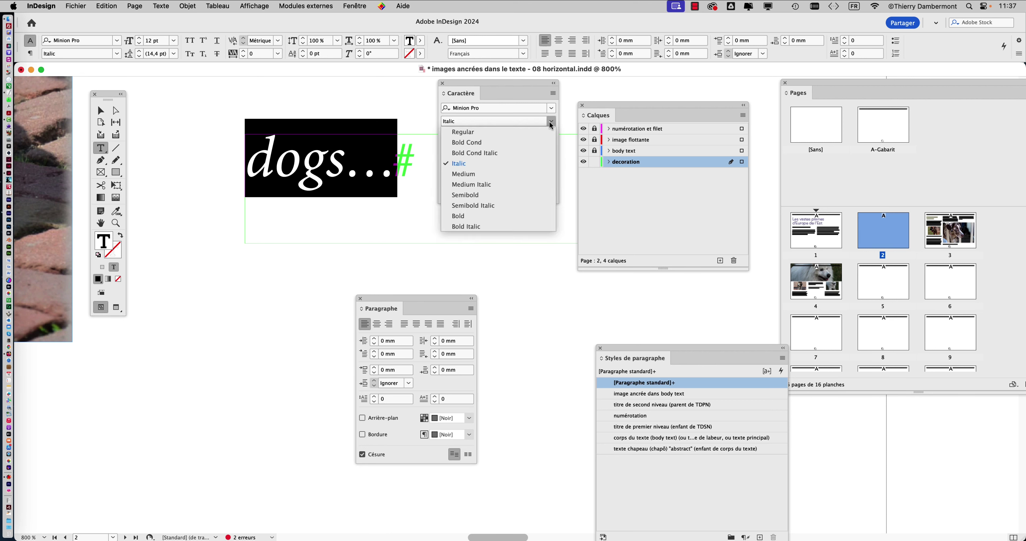
{"action": "left_click", "coordinate": [473, 224]}
{"action": "left_click", "coordinate": [550, 121]}
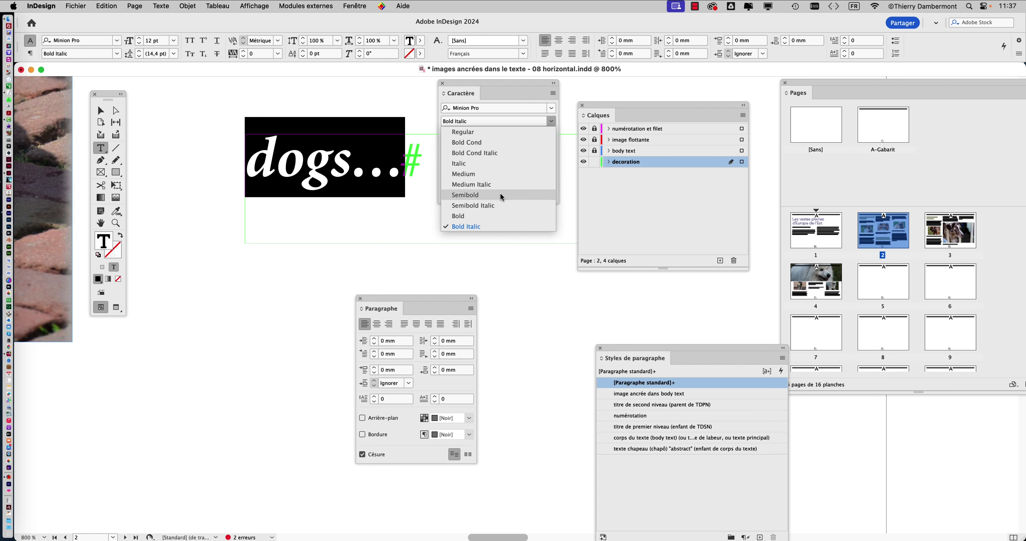
{"action": "left_click", "coordinate": [475, 166]}
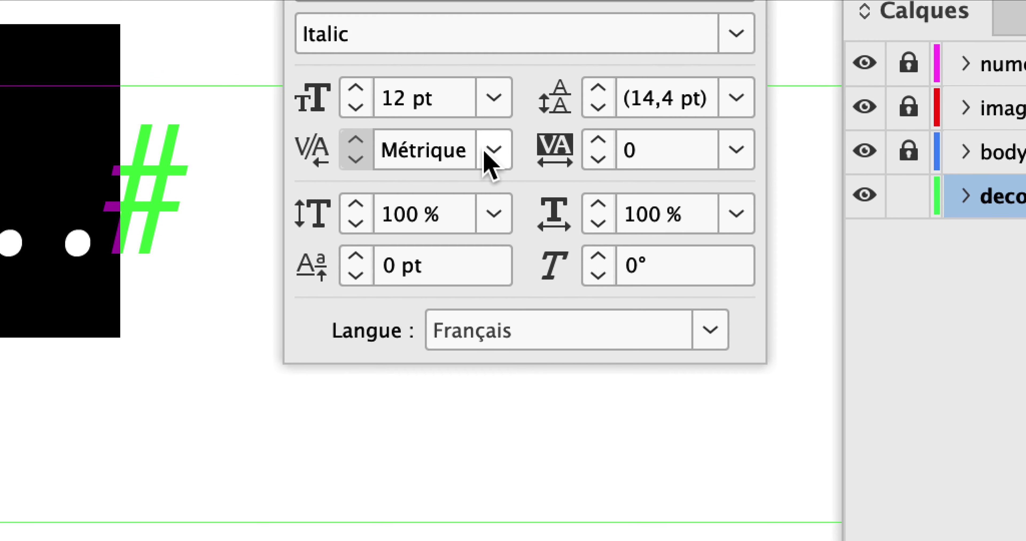
Set the kerning of the "dogs…" text to Optique.
{"action": "left_click", "coordinate": [564, 143]}
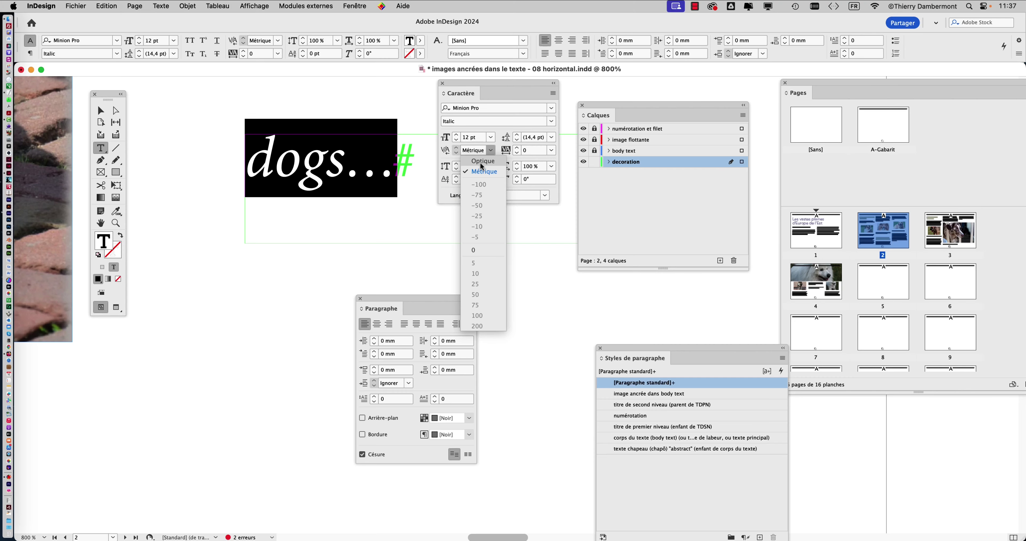
{"action": "left_click", "coordinate": [482, 161]}
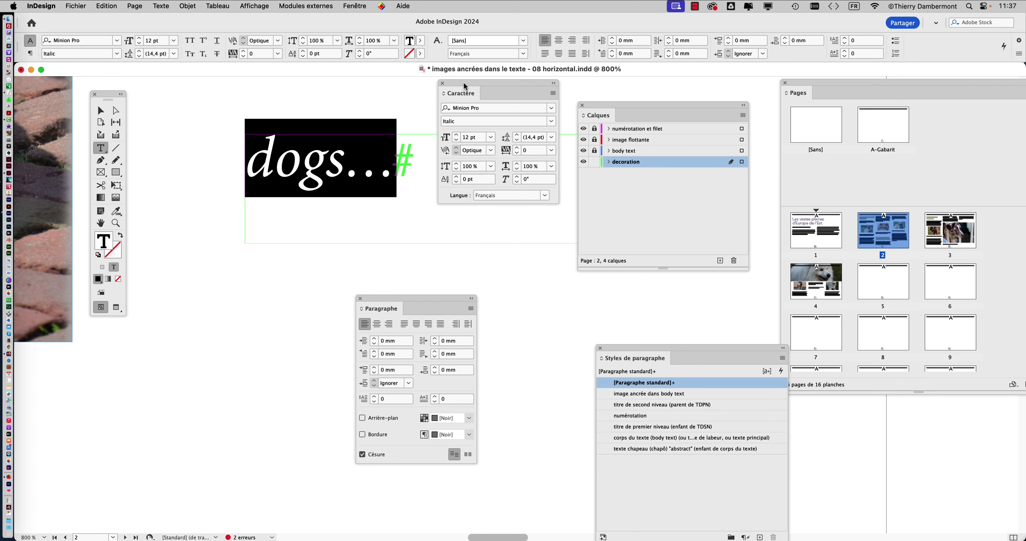
{"action": "left_click_drag", "start_coordinate": [464, 86], "coordinate": [177, 288]}
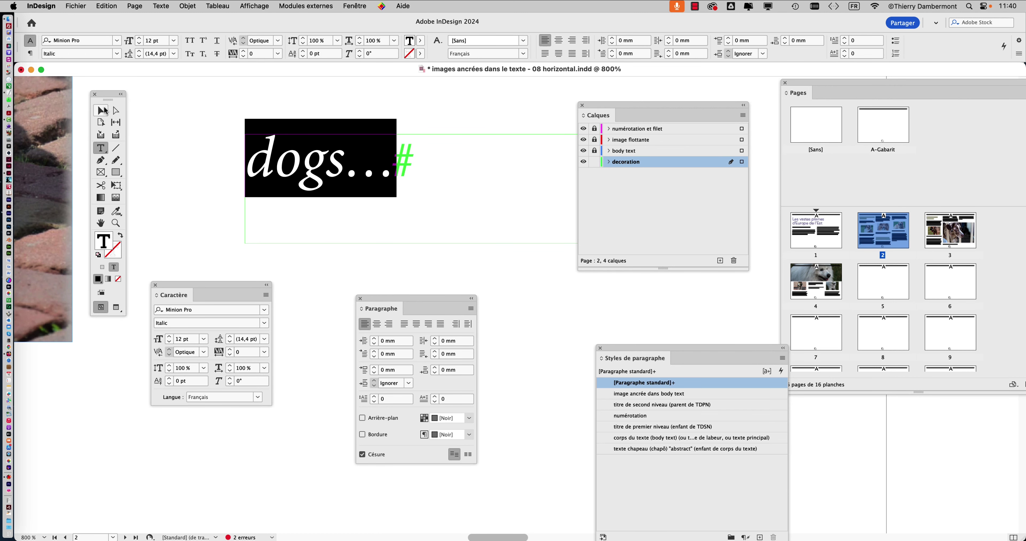
Scale the "dogs…" frame with its text to about 126 × 35 mm and place it over page 2's first heading, flush with the page's left edge.
{"action": "key", "text": "Escape"}
{"action": "scroll", "coordinate": [342, 167], "scroll_direction": "down", "scroll_amount": 2}
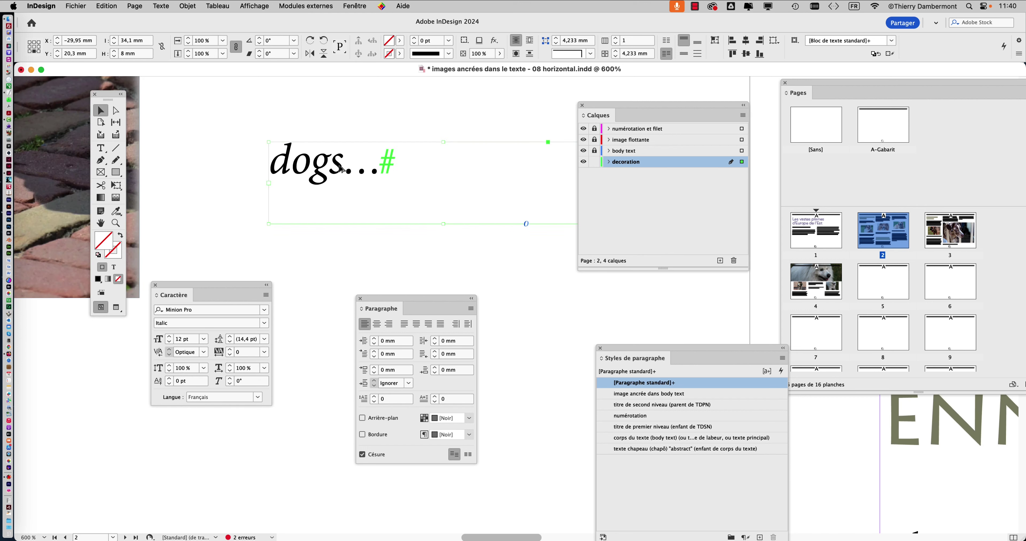
{"action": "left_click_drag", "start_coordinate": [596, 110], "coordinate": [645, 110]}
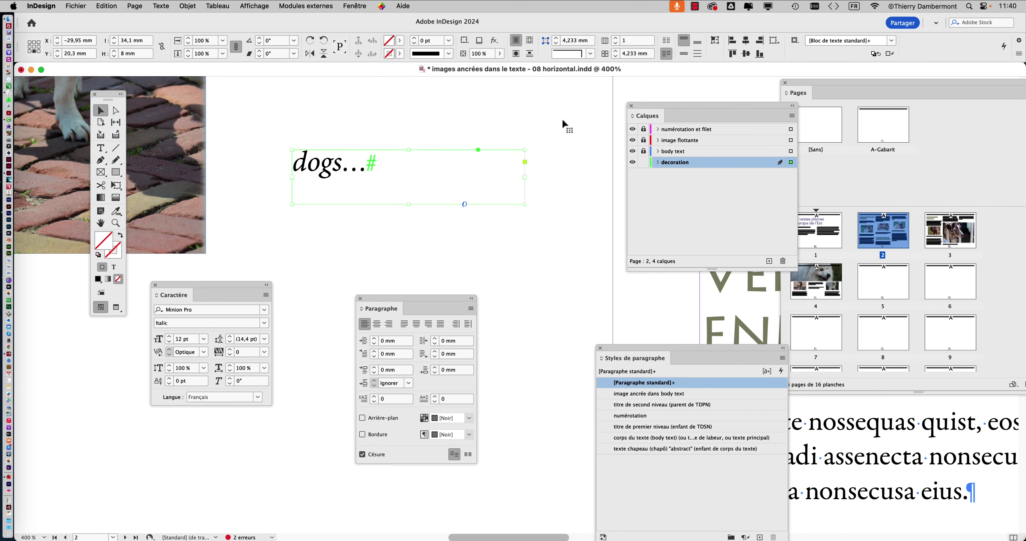
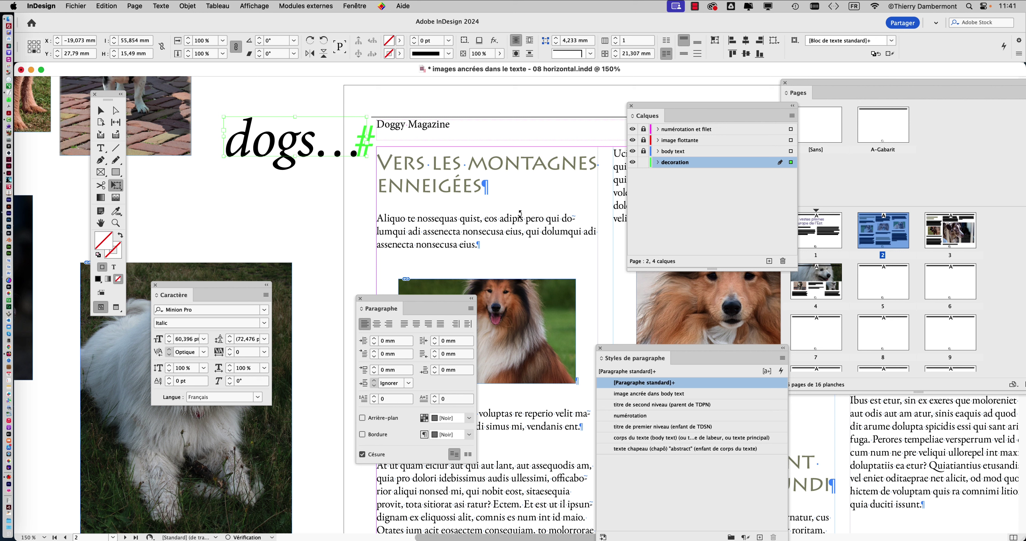
{"action": "left_click_drag", "start_coordinate": [367, 158], "coordinate": [545, 206]}
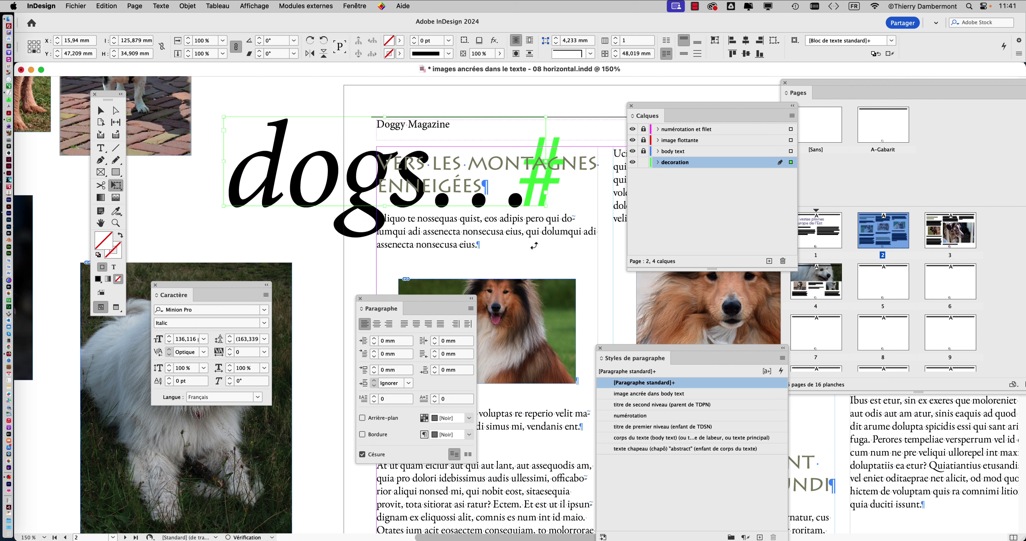
{"action": "left_click_drag", "start_coordinate": [302, 196], "coordinate": [422, 166]}
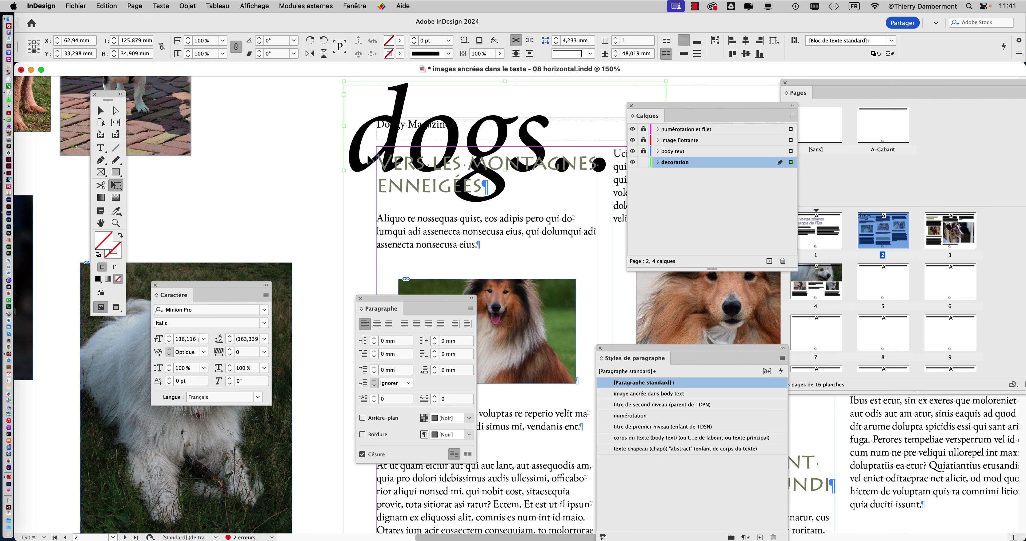
{"action": "left_click_drag", "start_coordinate": [353, 159], "coordinate": [355, 186]}
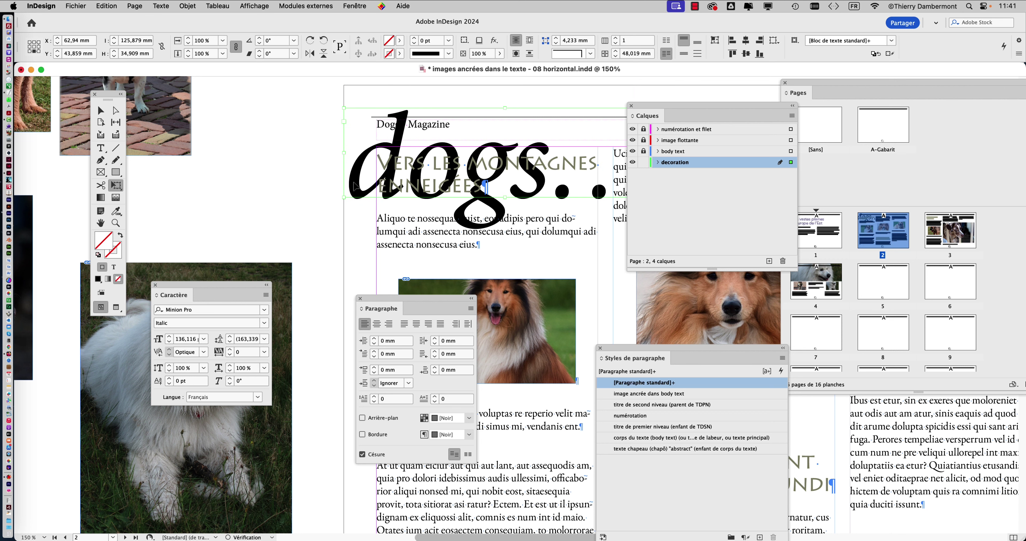
Display the swatches and set the "dogs…" text fill to [Noir] with a 14 % tint.
{"action": "left_click", "coordinate": [357, 6]}
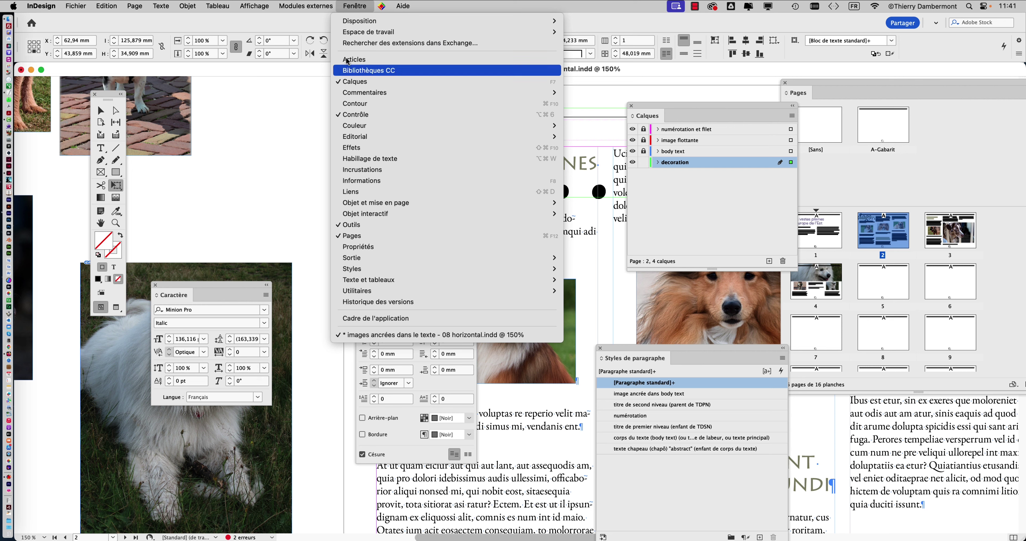
{"action": "mouse_move", "coordinate": [363, 125]}
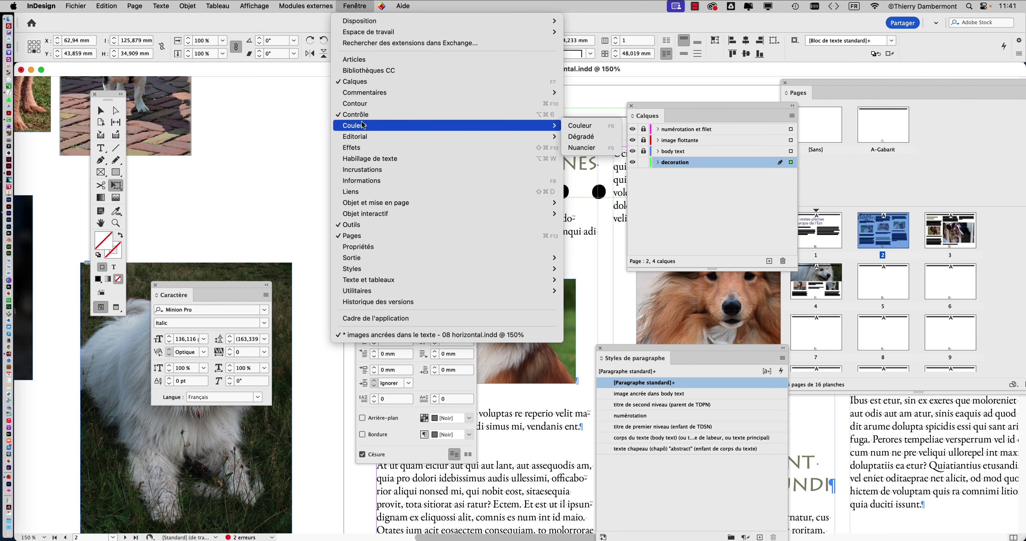
{"action": "left_click", "coordinate": [581, 148]}
{"action": "left_click_drag", "start_coordinate": [704, 351], "coordinate": [181, 71]}
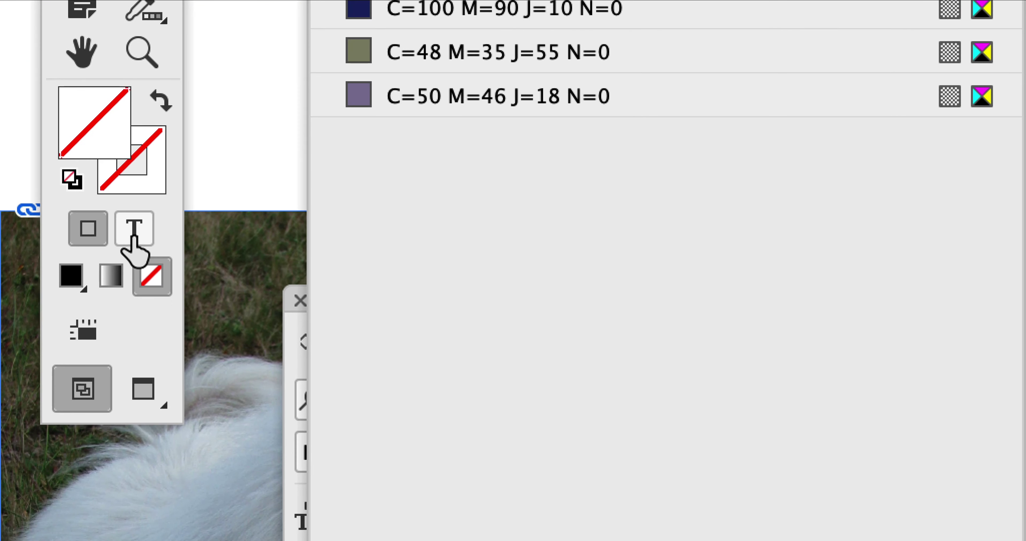
{"action": "left_click", "coordinate": [134, 237]}
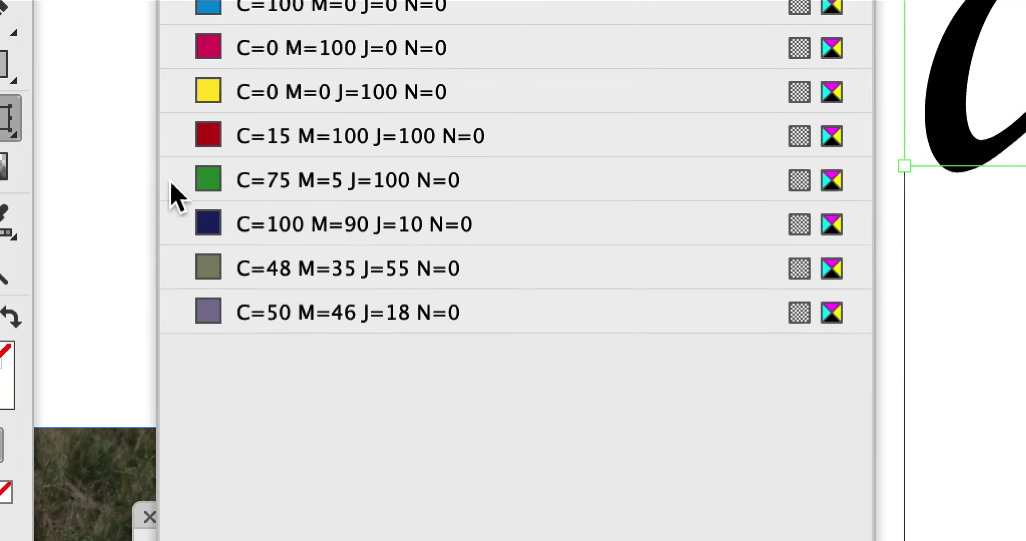
{"action": "left_click", "coordinate": [354, 110]}
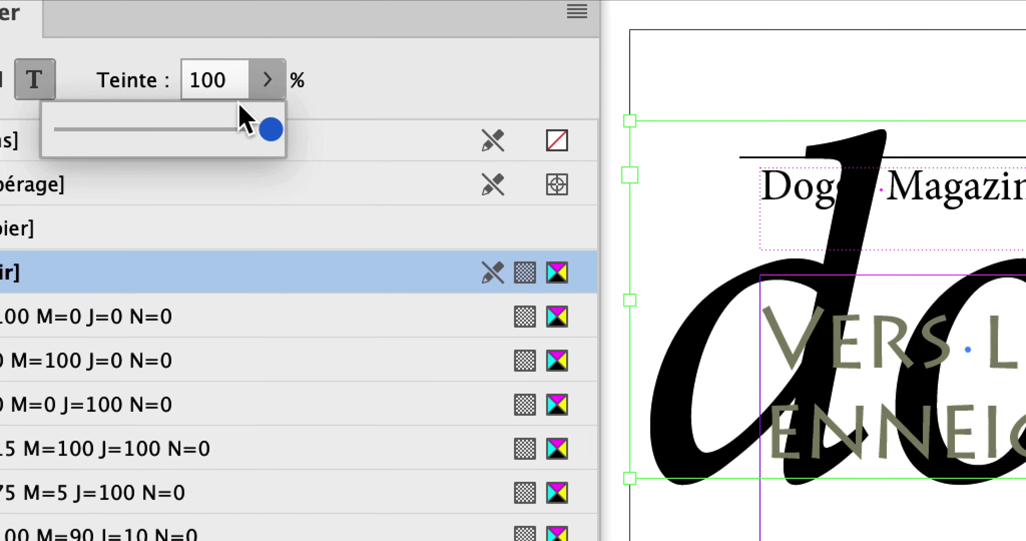
{"action": "left_click", "coordinate": [103, 130]}
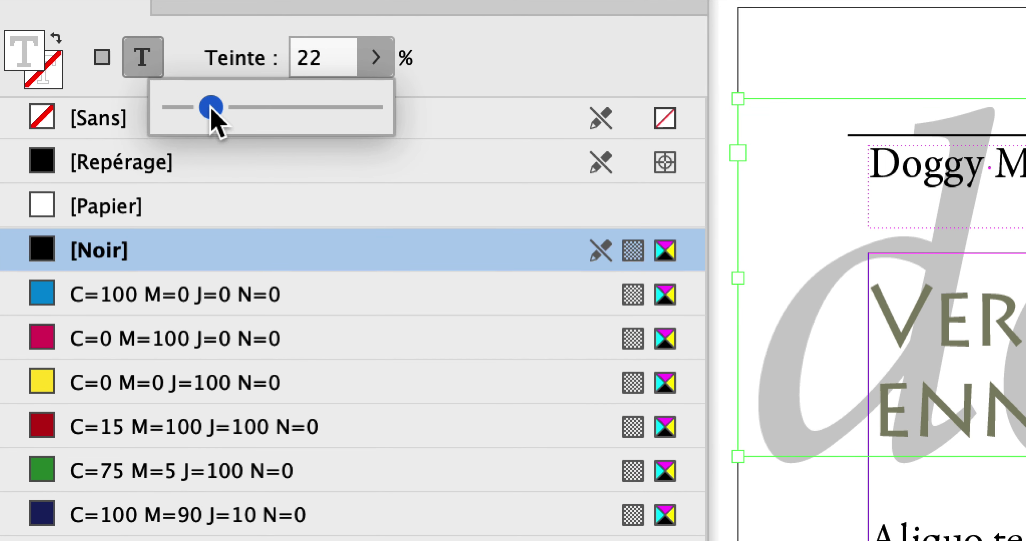
{"action": "left_click_drag", "start_coordinate": [211, 108], "coordinate": [203, 109]}
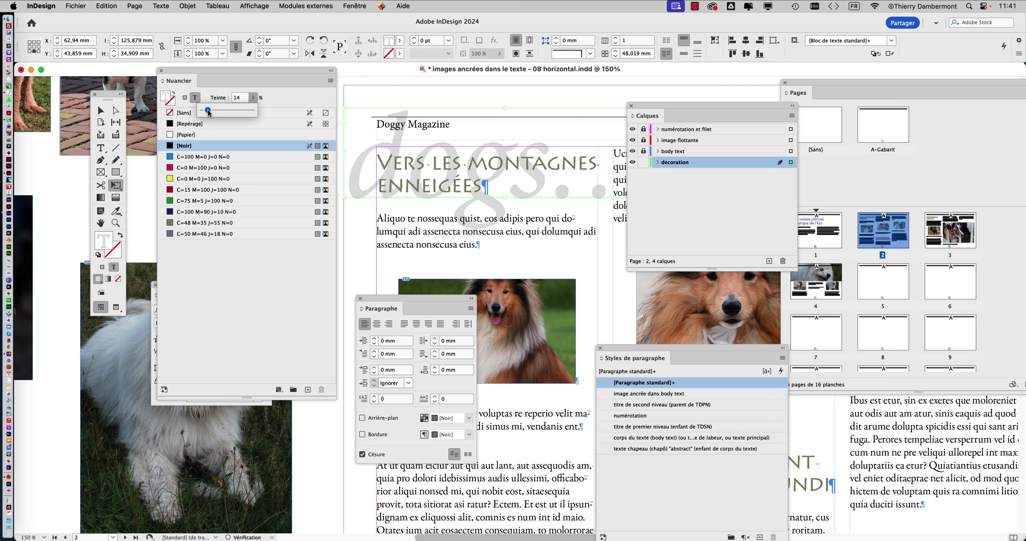
Switch to Firefox to examine the magazine spread with a large pale letter behind its text, and return to InDesign.
{"action": "key", "text": "super+Tab"}
{"action": "key", "text": "super+Tab"}
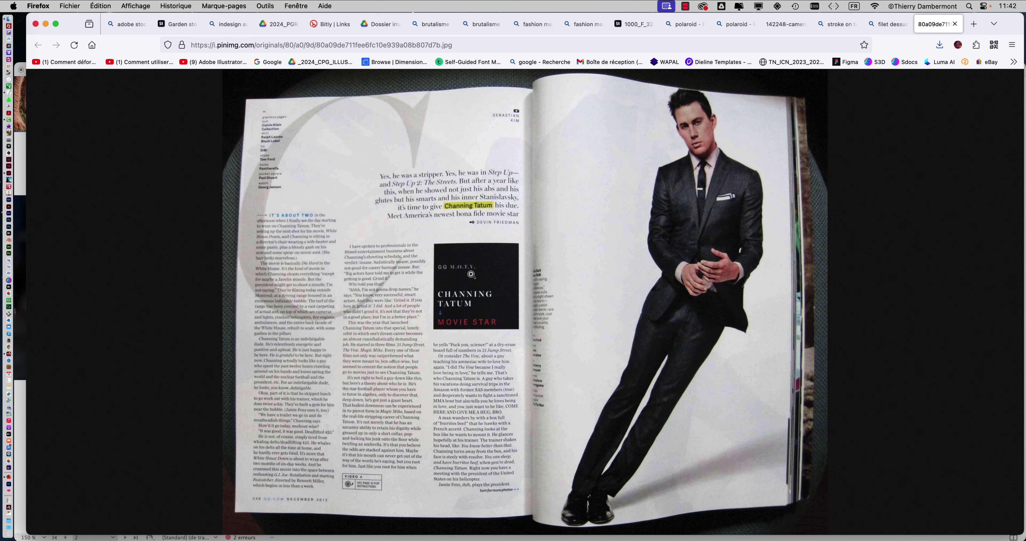
{"action": "key", "text": "super+Tab"}
{"action": "key", "text": "super+minus"}
{"action": "key", "text": "super+minus"}
{"action": "key", "text": "super+minus"}
{"action": "key", "text": "super+minus"}
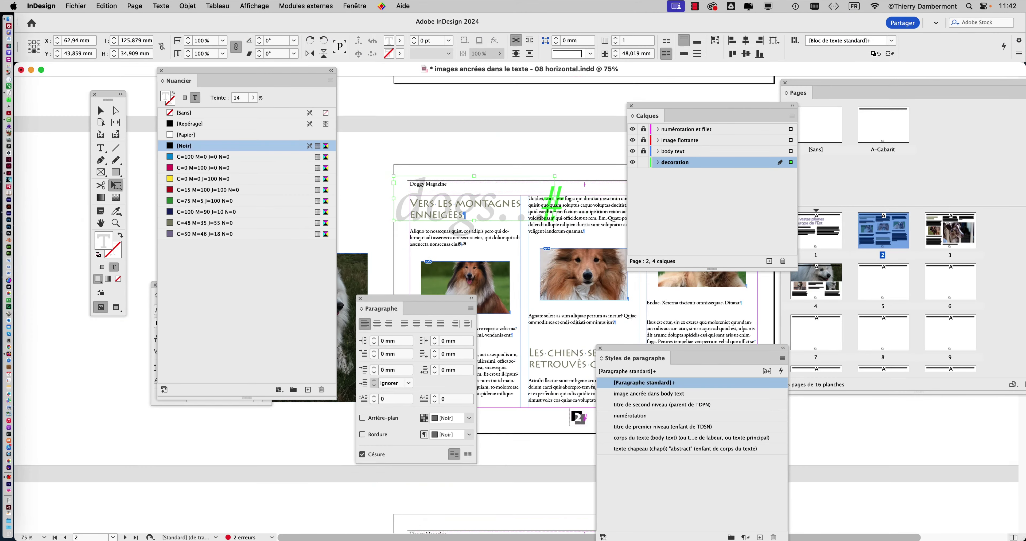
{"action": "left_click_drag", "start_coordinate": [642, 106], "coordinate": [716, 166]}
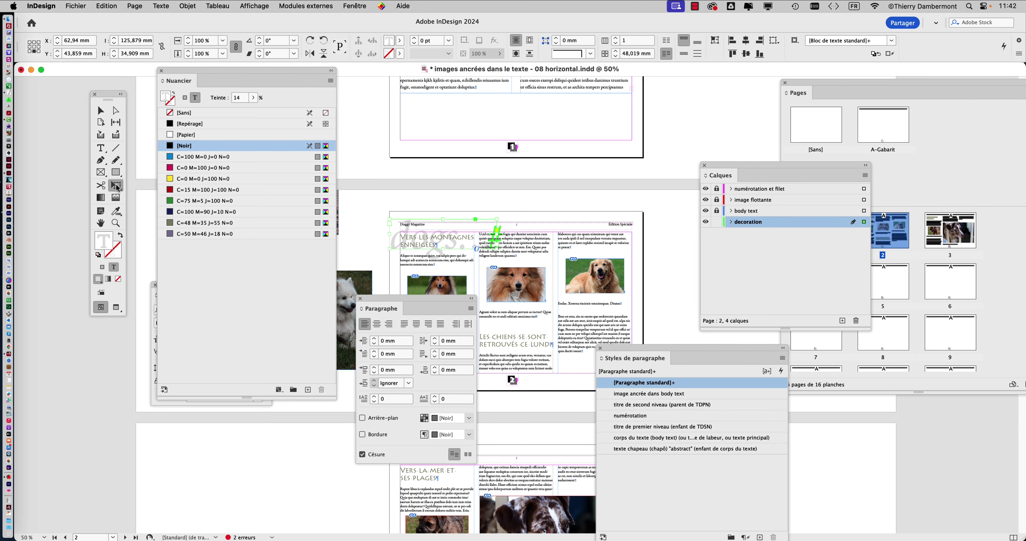
{"action": "key", "text": "super+1"}
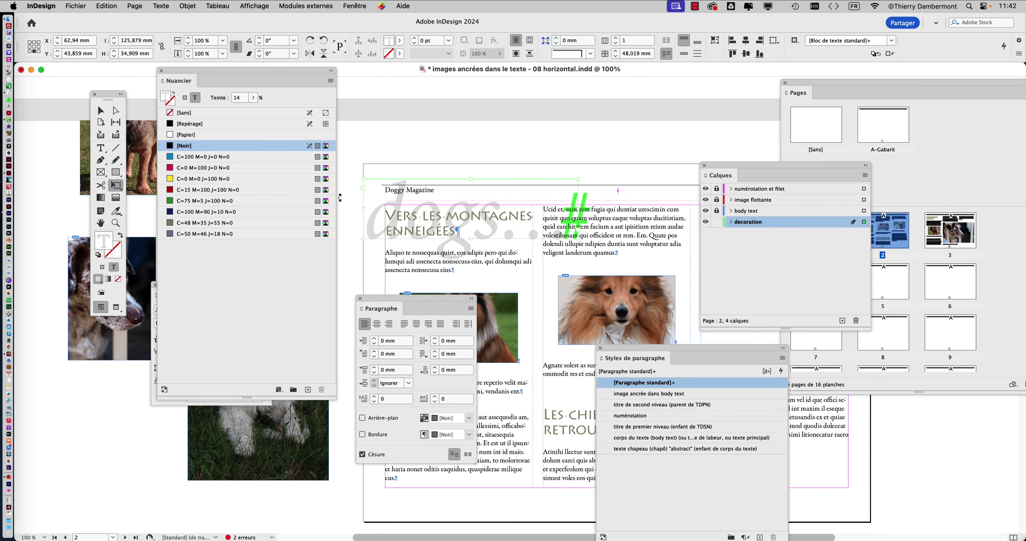
Change the color of the "decoration" layer to Vert foncé in its layer options.
{"action": "left_click_drag", "start_coordinate": [735, 168], "coordinate": [637, 111]}
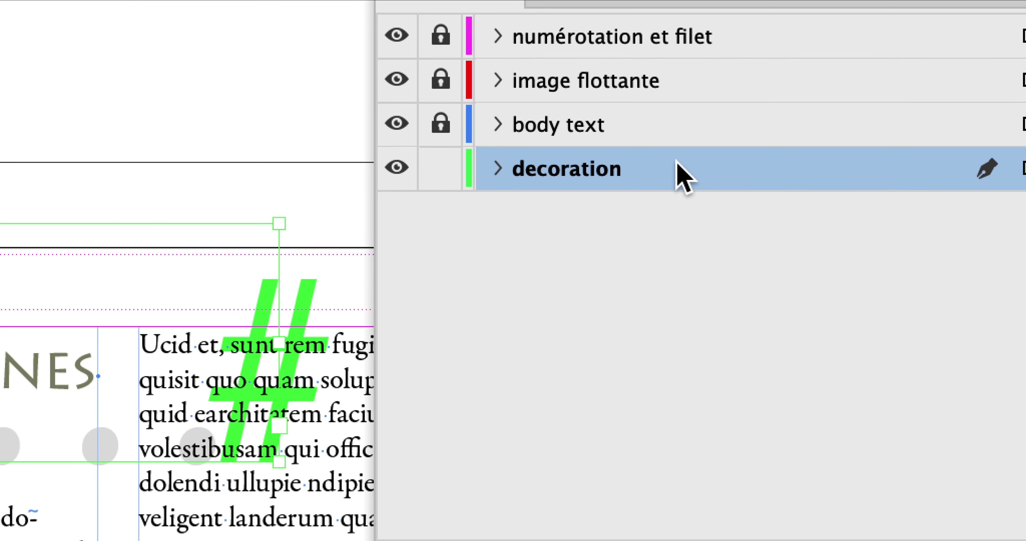
{"action": "double_click", "coordinate": [678, 165]}
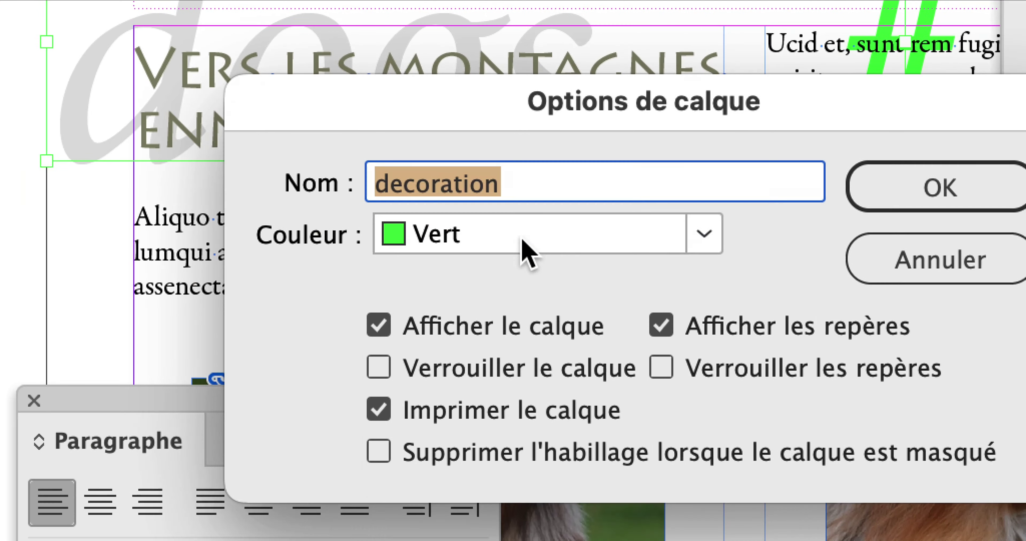
{"action": "left_click", "coordinate": [522, 239]}
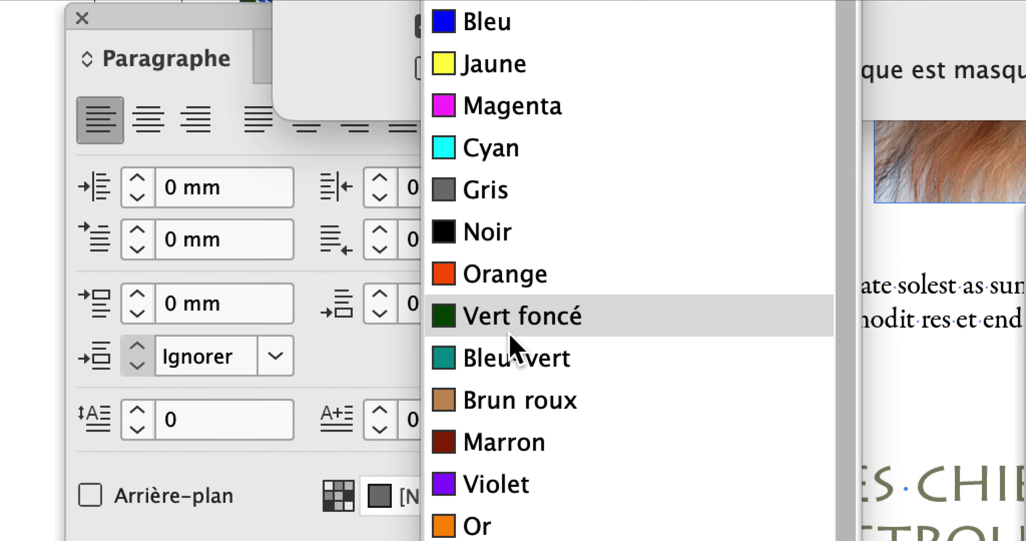
{"action": "left_click", "coordinate": [510, 330]}
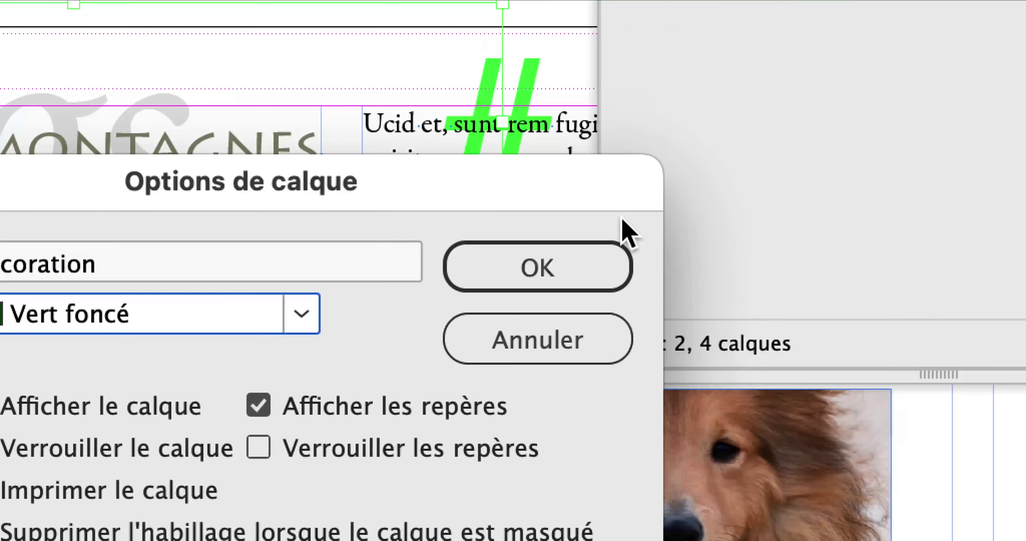
{"action": "left_click", "coordinate": [581, 271]}
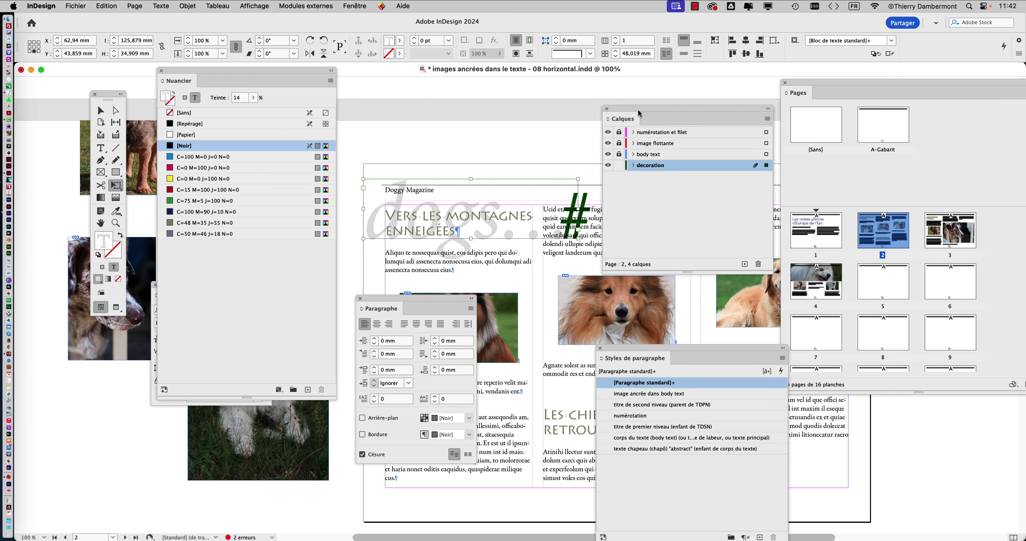
Enlarge the "dogs…" frame together with its text to about 179 × 50 mm, keeping its upper-left corner in place.
{"action": "left_click_drag", "start_coordinate": [636, 110], "coordinate": [723, 128]}
{"action": "key", "text": "super+5"}
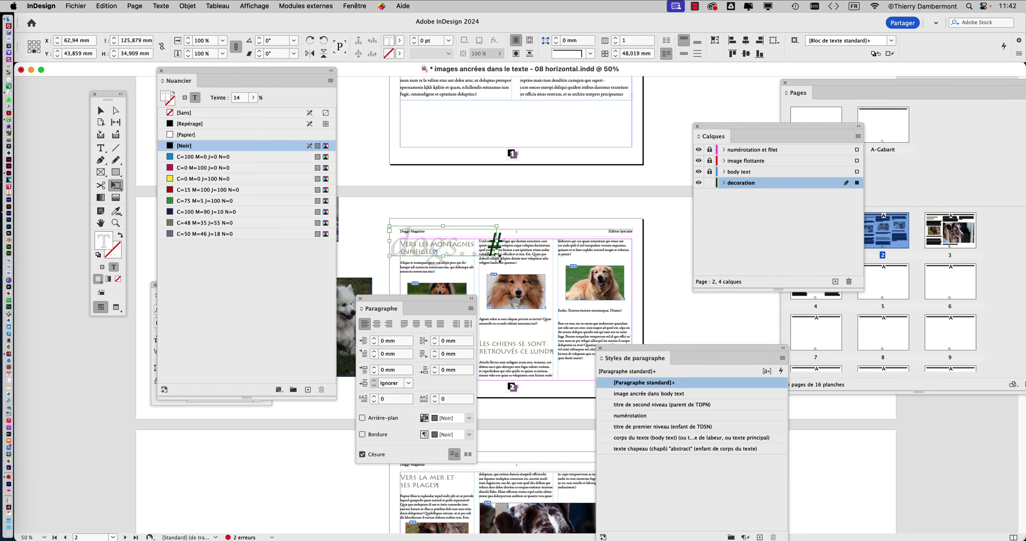
{"action": "key", "text": "super+equal"}
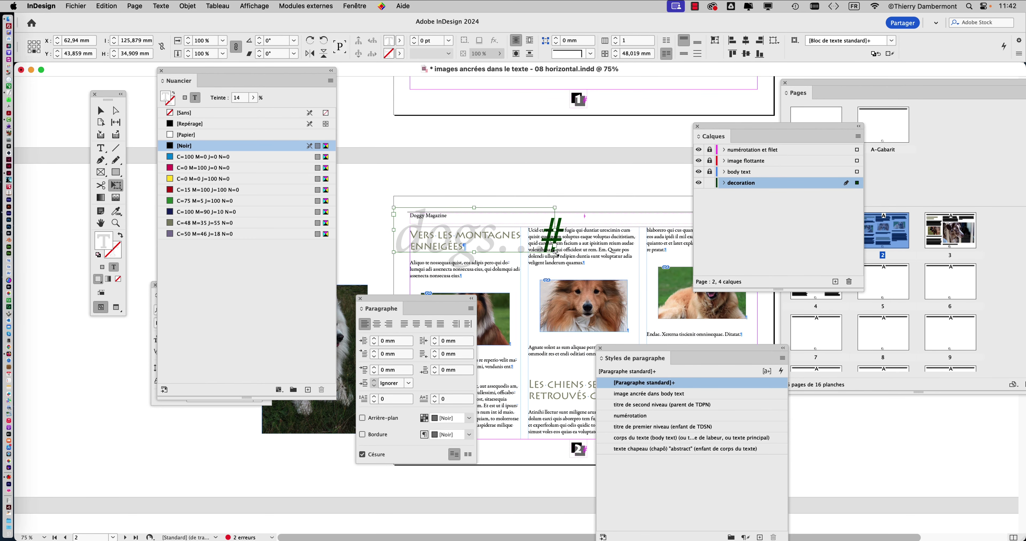
{"action": "left_click_drag", "start_coordinate": [555, 251], "coordinate": [618, 286]}
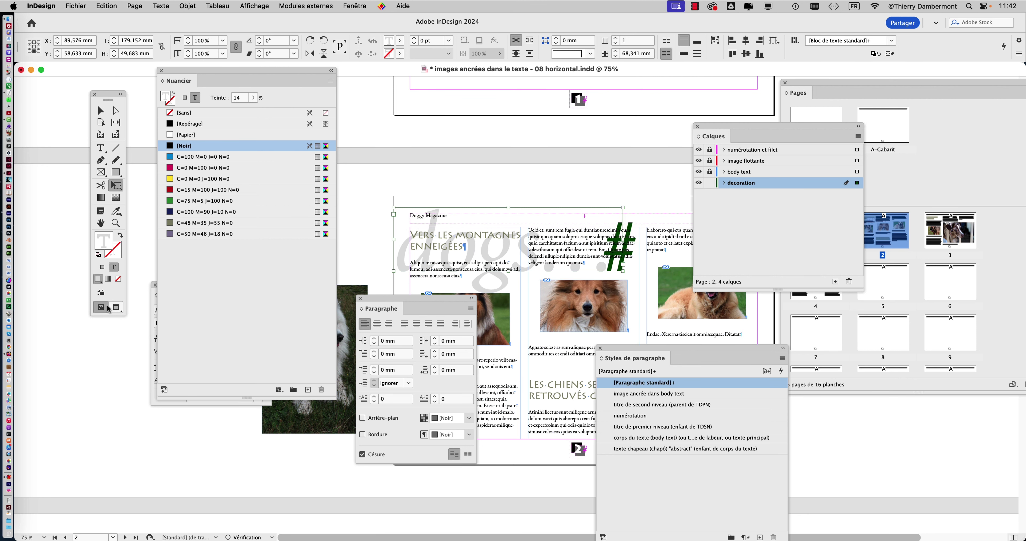
Show the magazine layout in preview mode with nothing selected.
{"action": "left_click", "coordinate": [116, 309]}
{"action": "left_click", "coordinate": [100, 110]}
{"action": "left_click", "coordinate": [399, 127]}
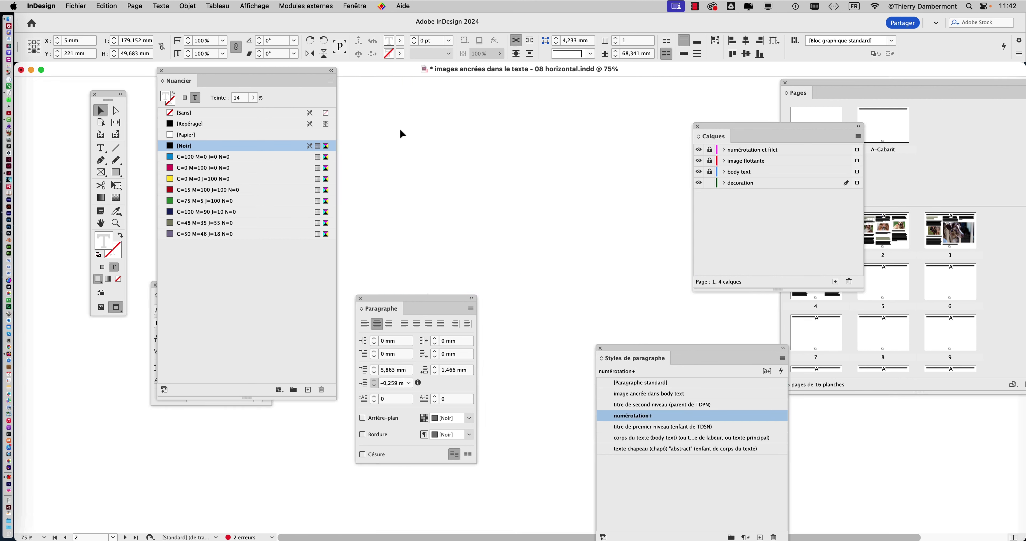
Move the Paragraphe, Calques, Nuancier and Styles de paragraphe panels off the "dogs…" text on page 2 and enlarge the view to 125 %.
{"action": "left_click_drag", "start_coordinate": [415, 305], "coordinate": [129, 431]}
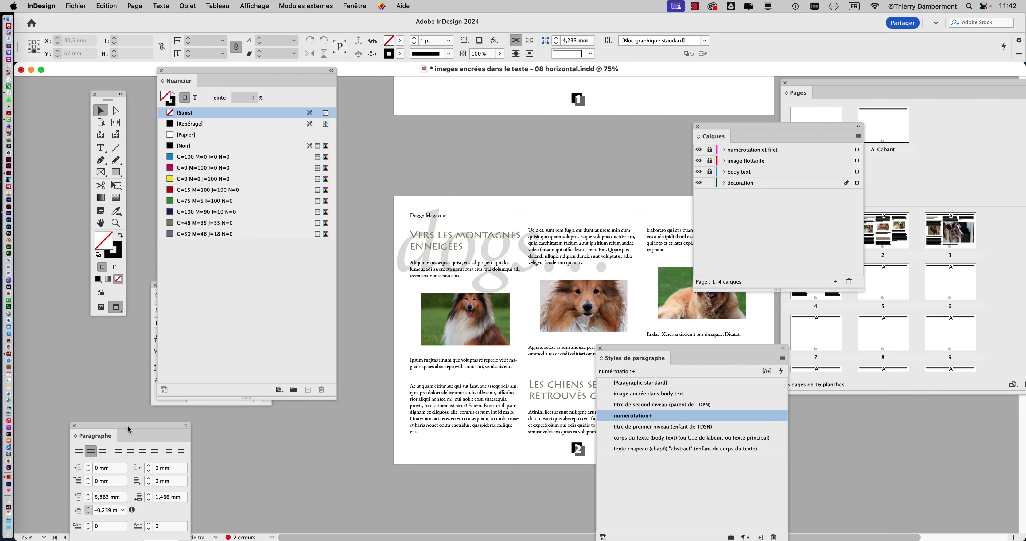
{"action": "left_click_drag", "start_coordinate": [711, 135], "coordinate": [770, 115]}
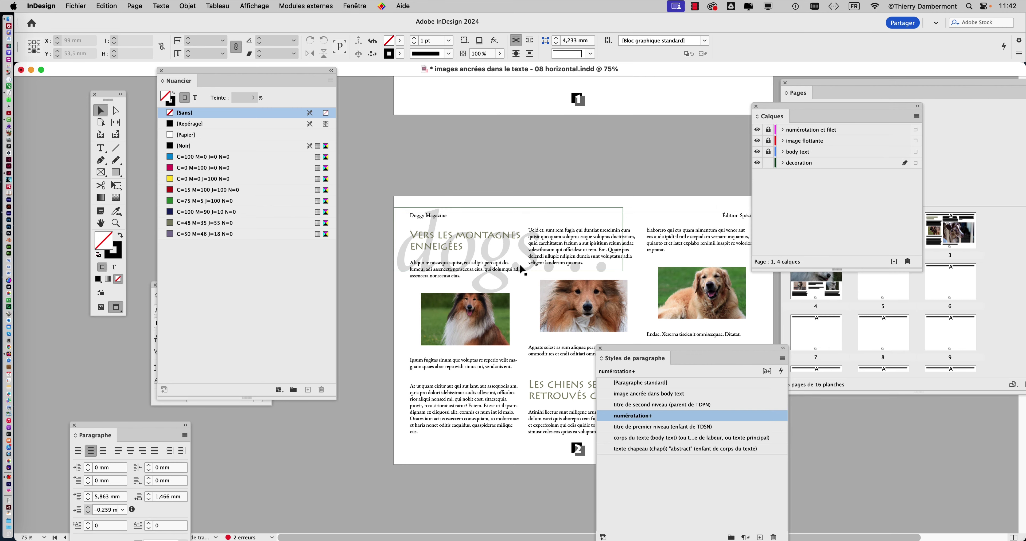
{"action": "scroll", "coordinate": [519, 263], "scroll_direction": "up", "scroll_amount": 2}
{"action": "left_click_drag", "start_coordinate": [178, 80], "coordinate": [177, 343]}
{"action": "left_click_drag", "start_coordinate": [624, 352], "coordinate": [860, 420]}
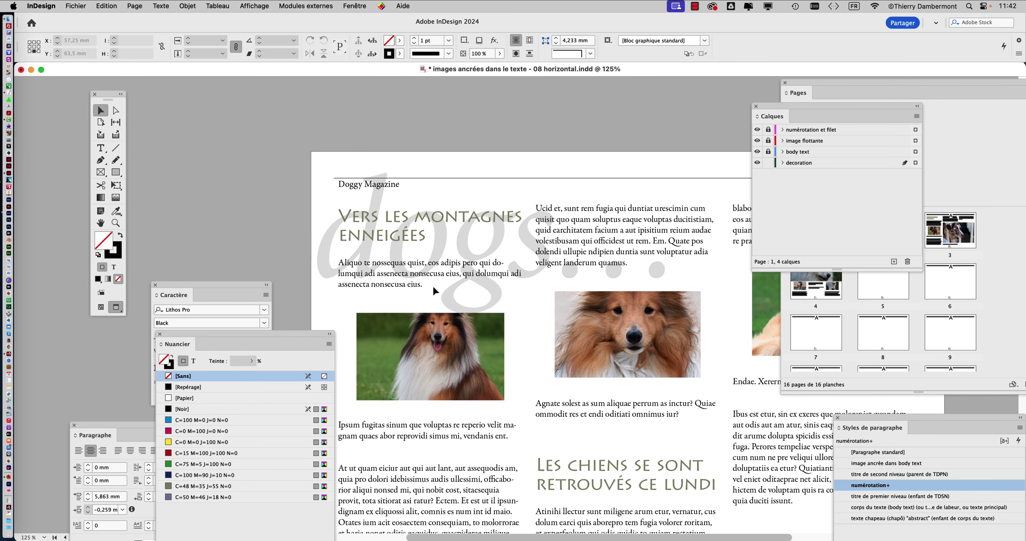
{"action": "left_click_drag", "start_coordinate": [402, 273], "coordinate": [294, 208]}
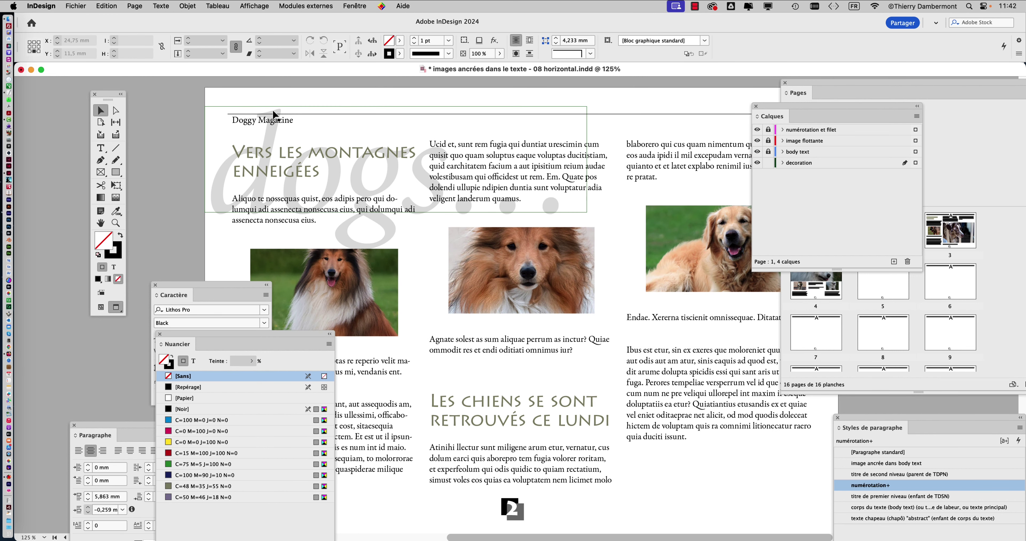
Shift the "dogs…" frame slightly up and to the right with the Free Transform tool, and try scaling it together with its text.
{"action": "left_click", "coordinate": [366, 114]}
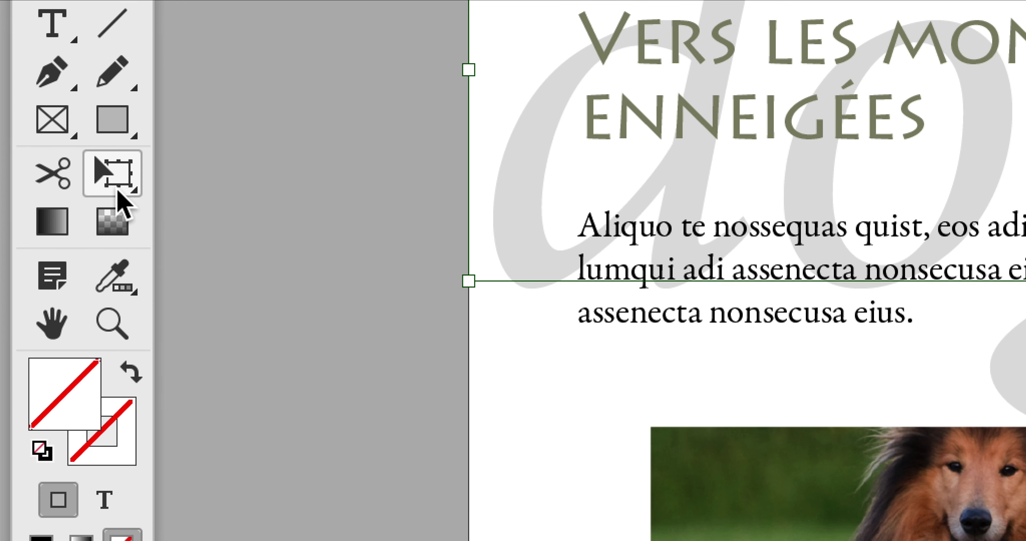
{"action": "left_click", "coordinate": [120, 195]}
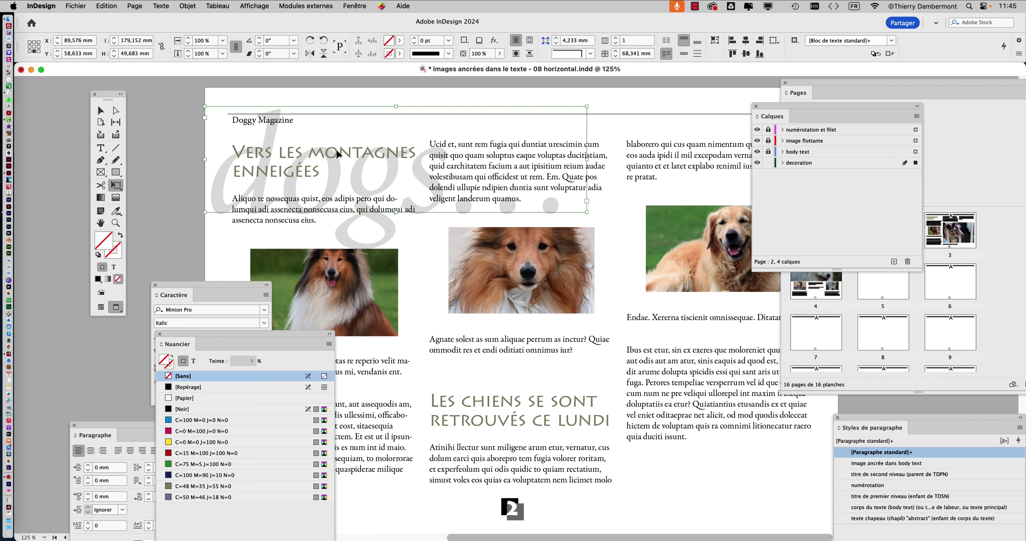
{"action": "mouse_move", "coordinate": [269, 130]}
{"action": "left_mouse_down"}
{"action": "mouse_move", "coordinate": [243, 110]}
{"action": "mouse_move", "coordinate": [274, 125]}
{"action": "left_mouse_up"}
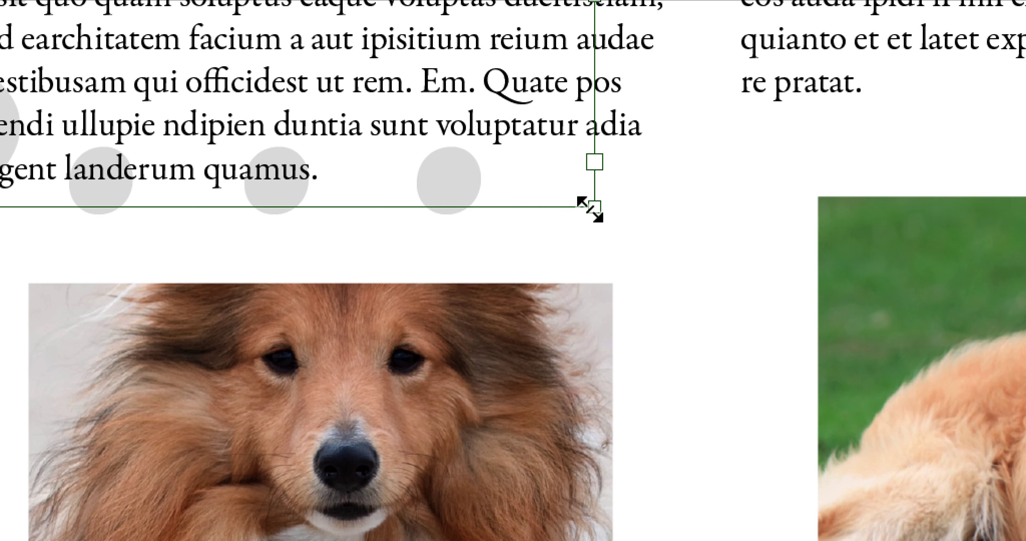
{"action": "left_click_drag", "start_coordinate": [589, 208], "coordinate": [603, 219]}
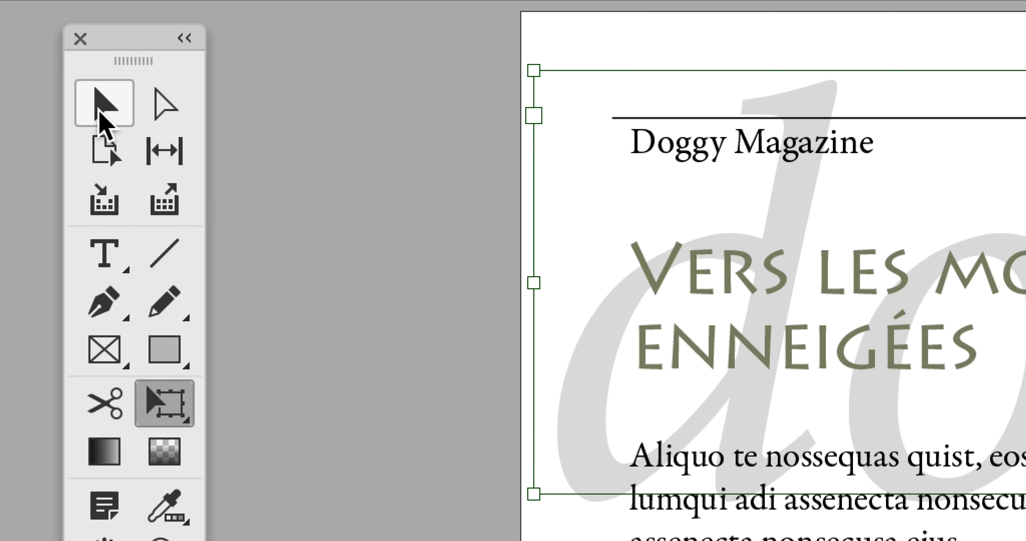
Enlarge only the "dogs…" frame to about 193 × 54 mm with the Selection tool, without scaling the text inside it.
{"action": "left_click", "coordinate": [99, 112]}
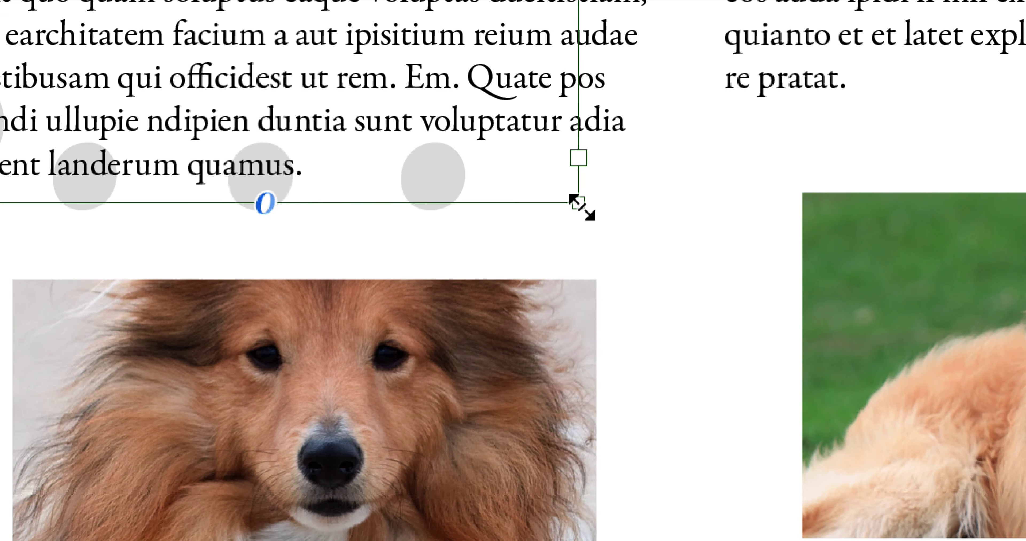
{"action": "left_click_drag", "start_coordinate": [590, 207], "coordinate": [615, 230]}
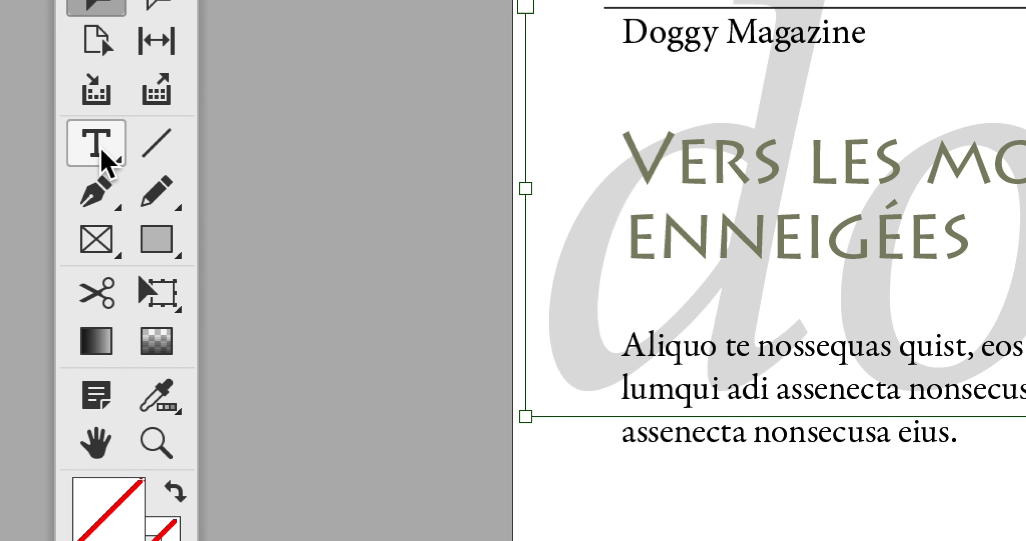
{"action": "left_click", "coordinate": [102, 152]}
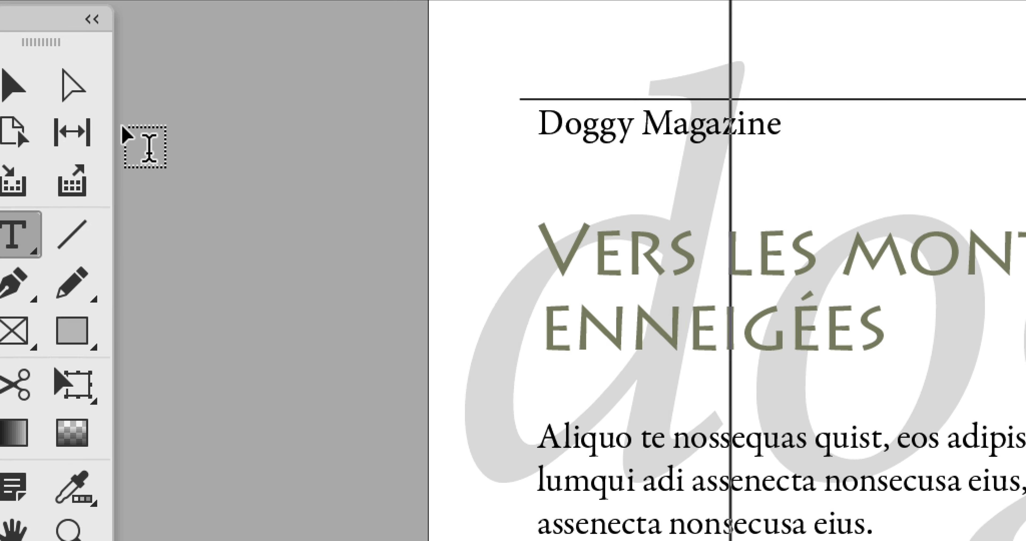
{"action": "left_click", "coordinate": [101, 104]}
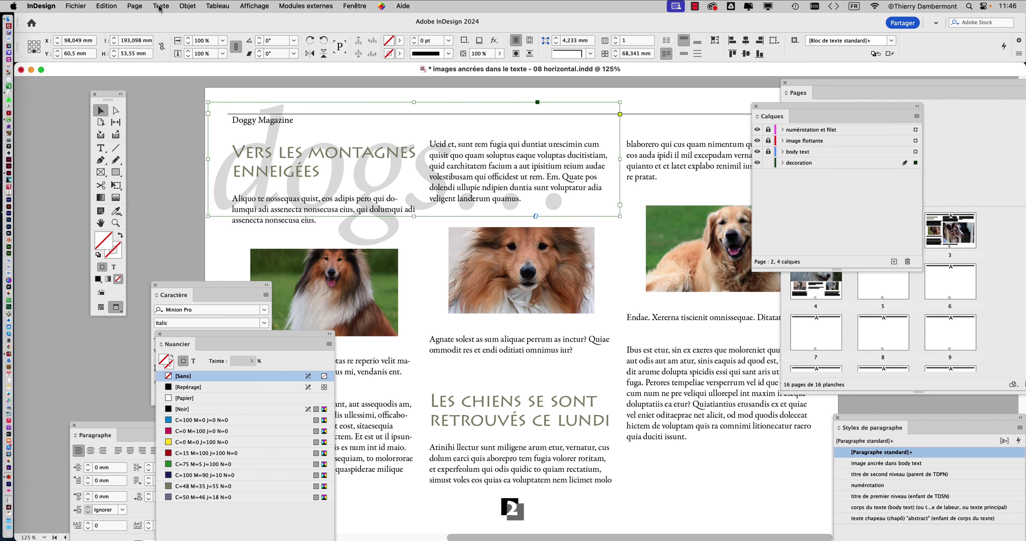
Bring the paragraph settings to the front and place them over the upper middle of page 2.
{"action": "left_click", "coordinate": [159, 7]}
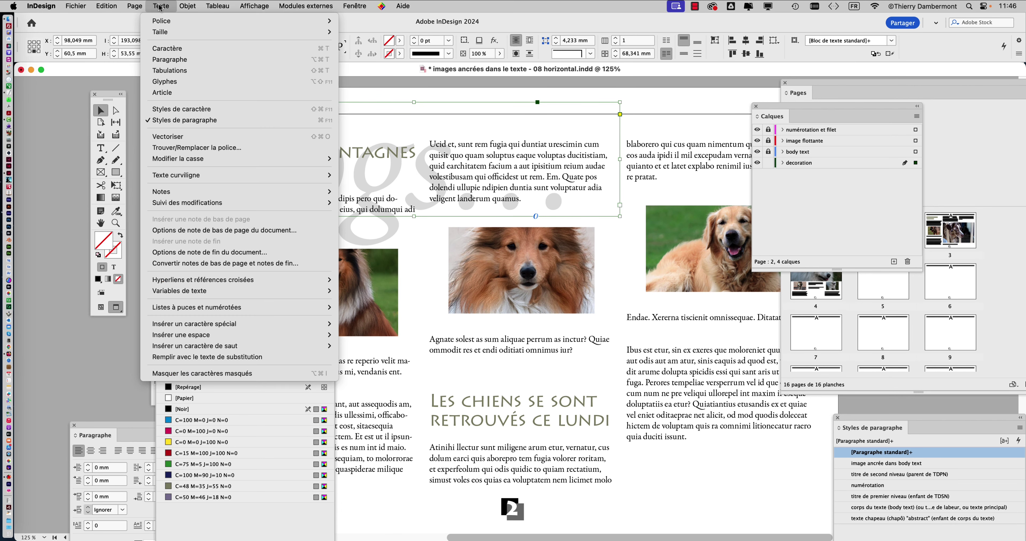
{"action": "left_click", "coordinate": [172, 59]}
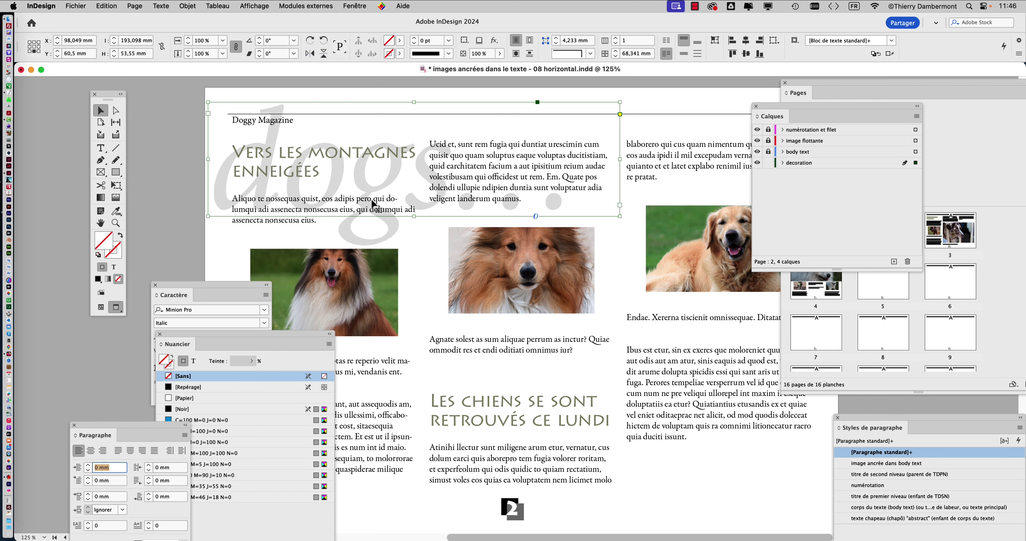
{"action": "left_click_drag", "start_coordinate": [145, 428], "coordinate": [623, 134]}
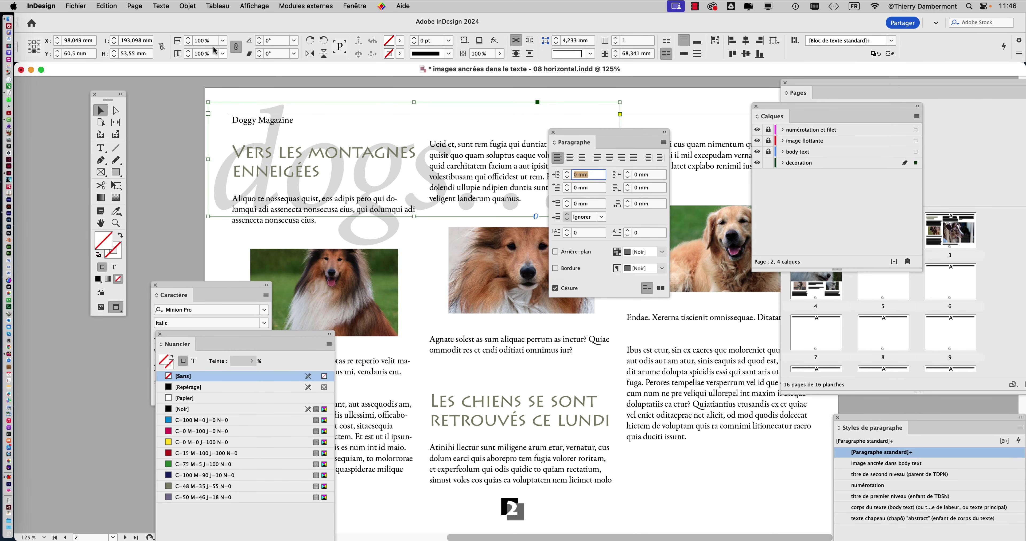
Redisplay and close the paragraph styles list, and move the paragraph settings beside the layers list.
{"action": "left_click", "coordinate": [153, 5]}
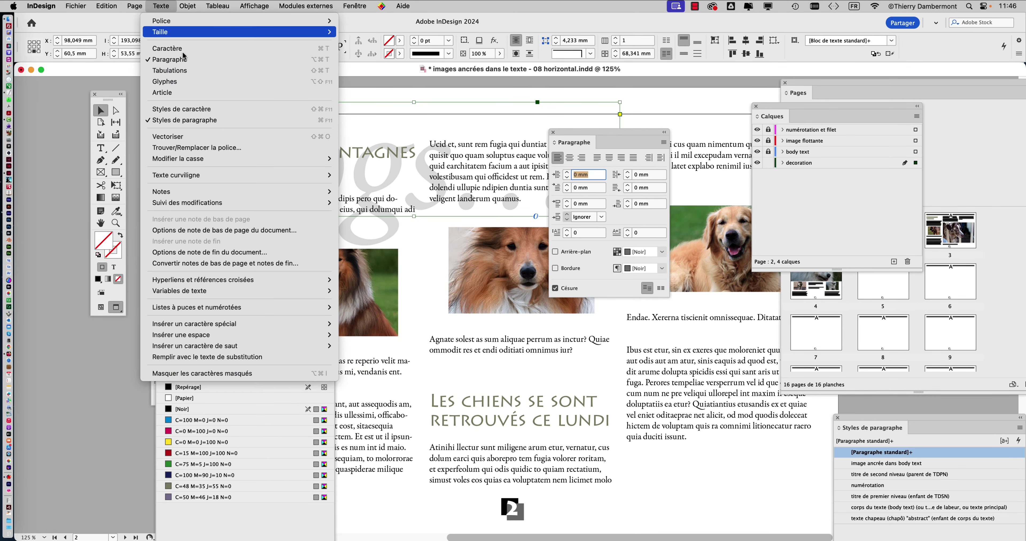
{"action": "left_click", "coordinate": [213, 120]}
{"action": "left_click", "coordinate": [161, 5]}
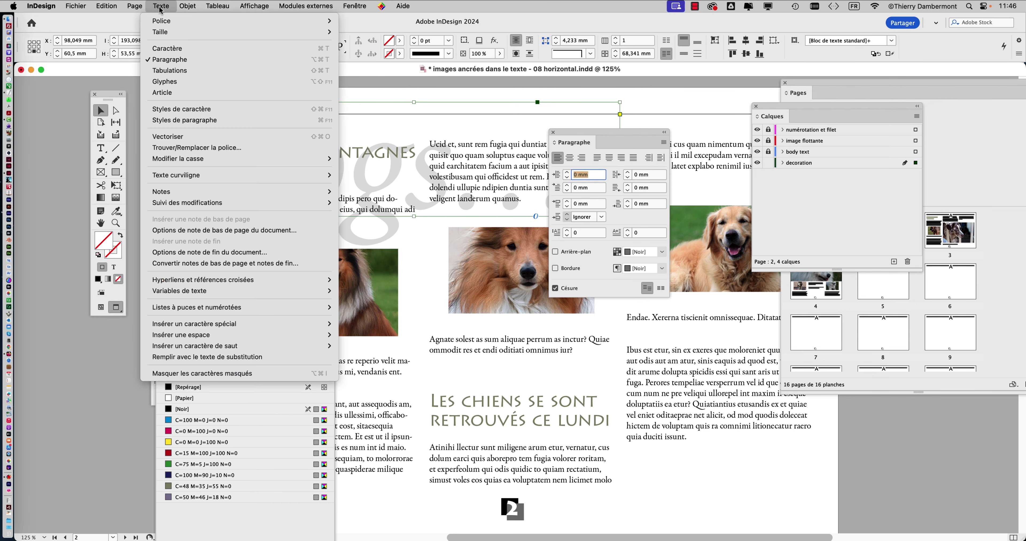
{"action": "left_click", "coordinate": [205, 124]}
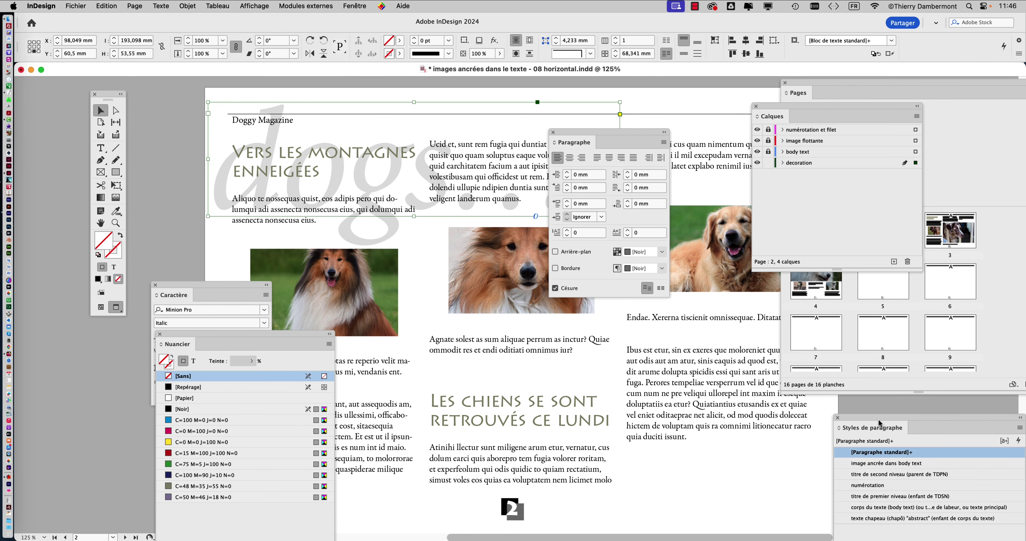
{"action": "left_click_drag", "start_coordinate": [878, 423], "coordinate": [341, 106]}
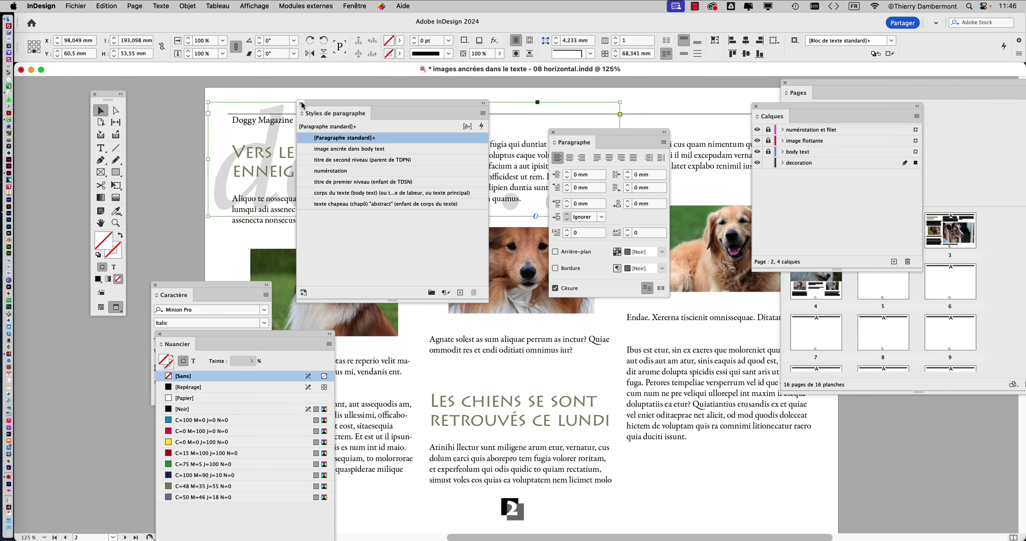
{"action": "left_click", "coordinate": [301, 103]}
{"action": "left_click_drag", "start_coordinate": [570, 133], "coordinate": [662, 111]}
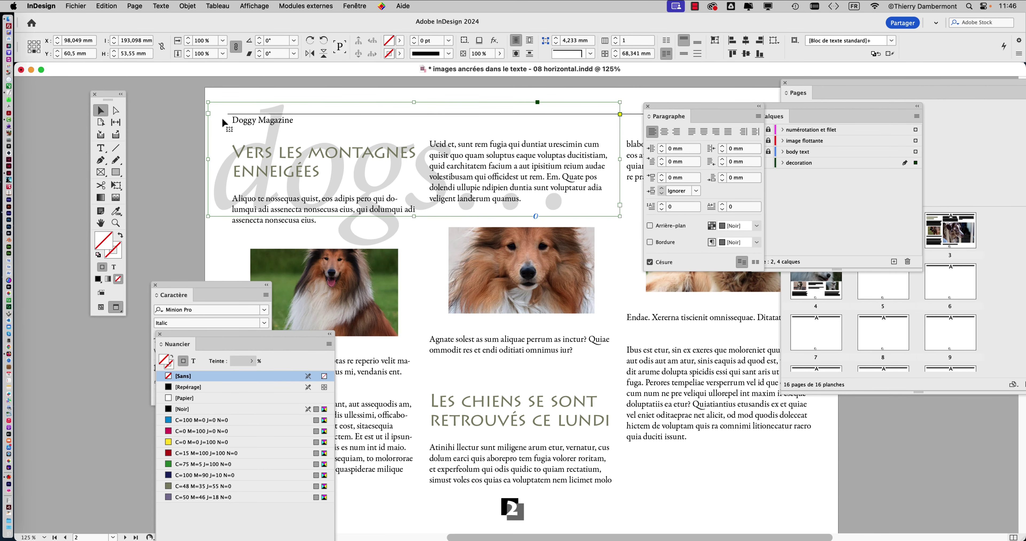
Raise the "dogs…" frame toward the page's upper edge, at X about 101 mm and Y about 51 mm, and leave preview mode.
{"action": "left_click", "coordinate": [174, 122]}
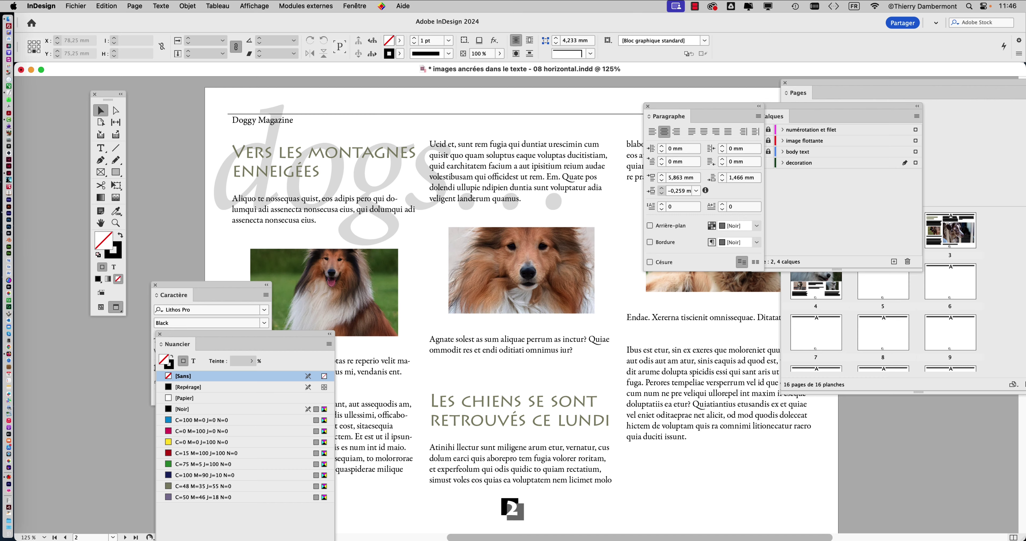
{"action": "scroll", "coordinate": [338, 248], "scroll_direction": "down", "scroll_amount": 2}
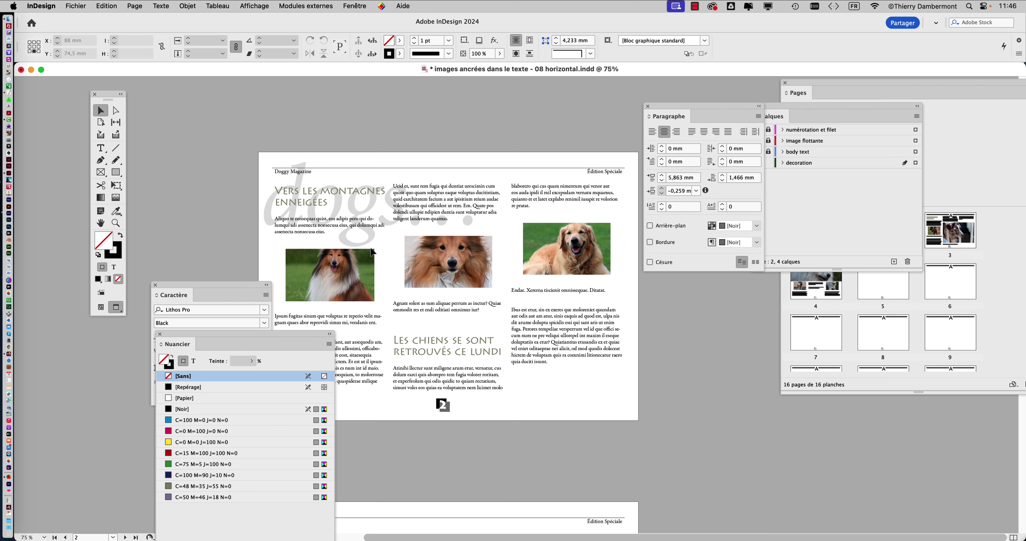
{"action": "left_click", "coordinate": [369, 201]}
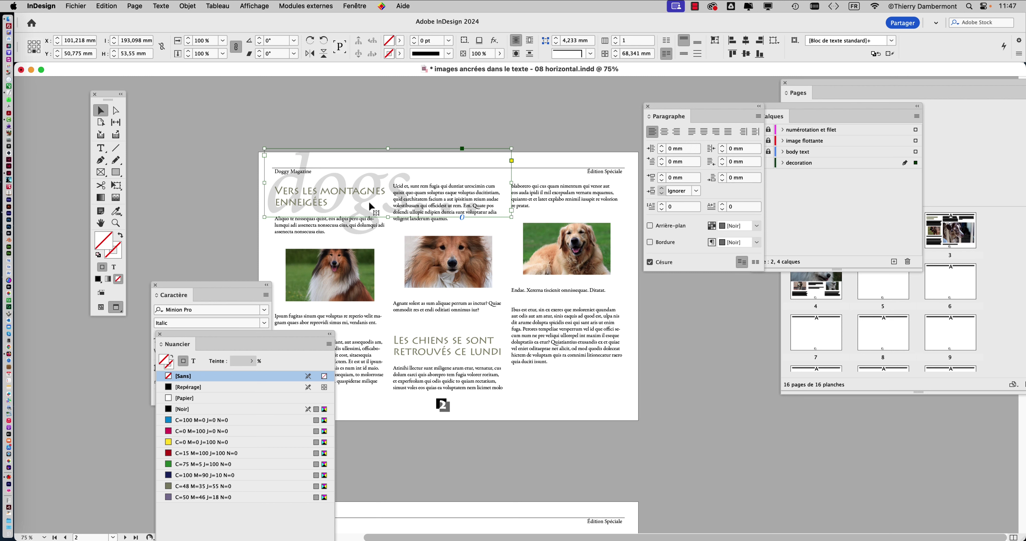
{"action": "key", "text": "w"}
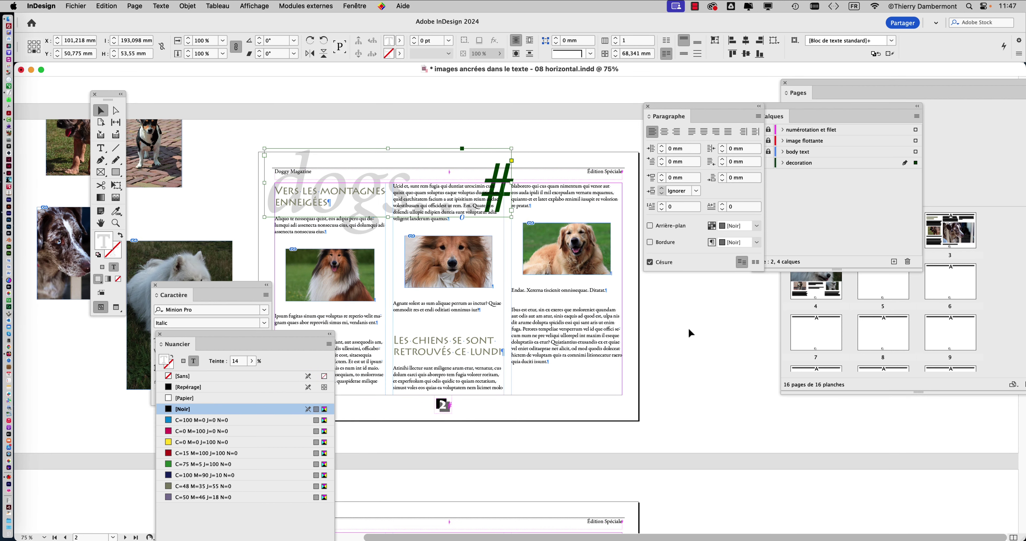
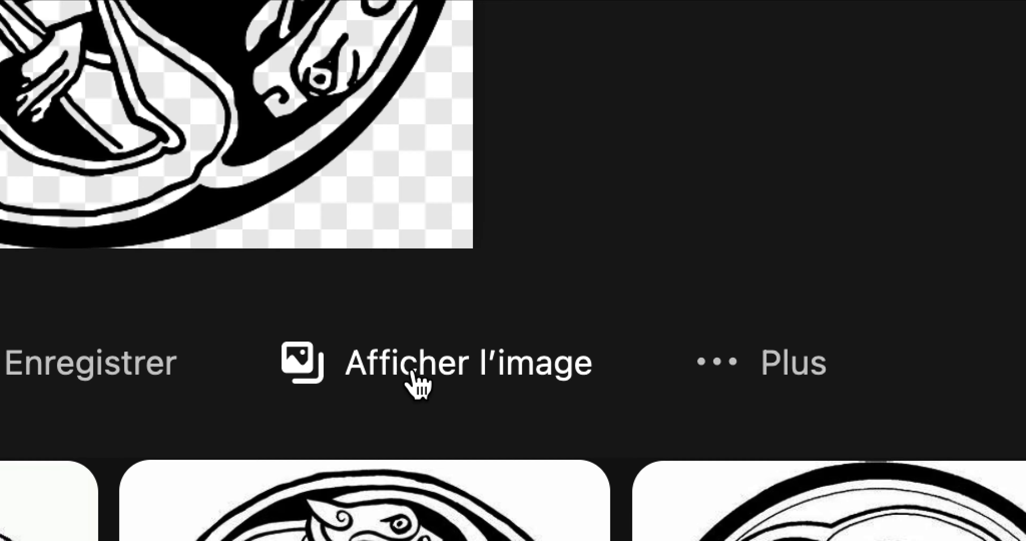
In Firefox, open the full-size Celtic dog drawing, save it as celtic-40393_640.webp in "Dossier images ancrées dans le texte", and return to InDesign.
{"action": "left_click", "coordinate": [413, 376]}
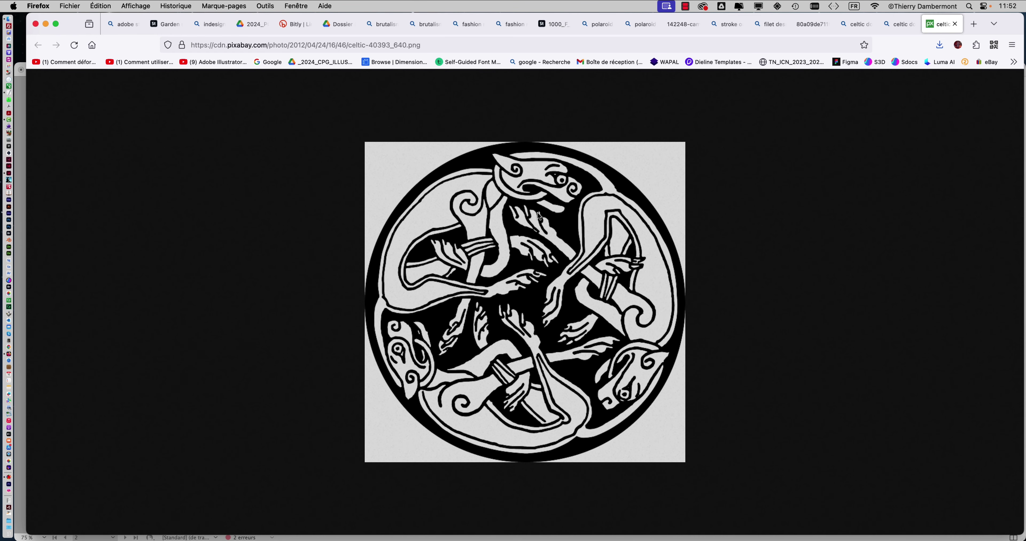
{"action": "right_click", "coordinate": [538, 216]}
{"action": "left_click", "coordinate": [584, 219]}
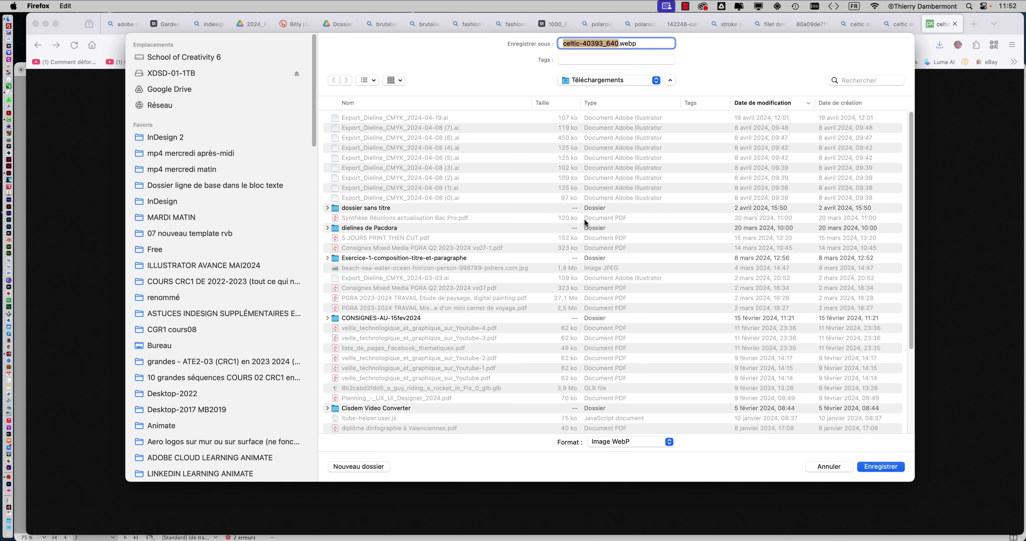
{"action": "left_click", "coordinate": [166, 137]}
{"action": "left_click", "coordinate": [451, 119]}
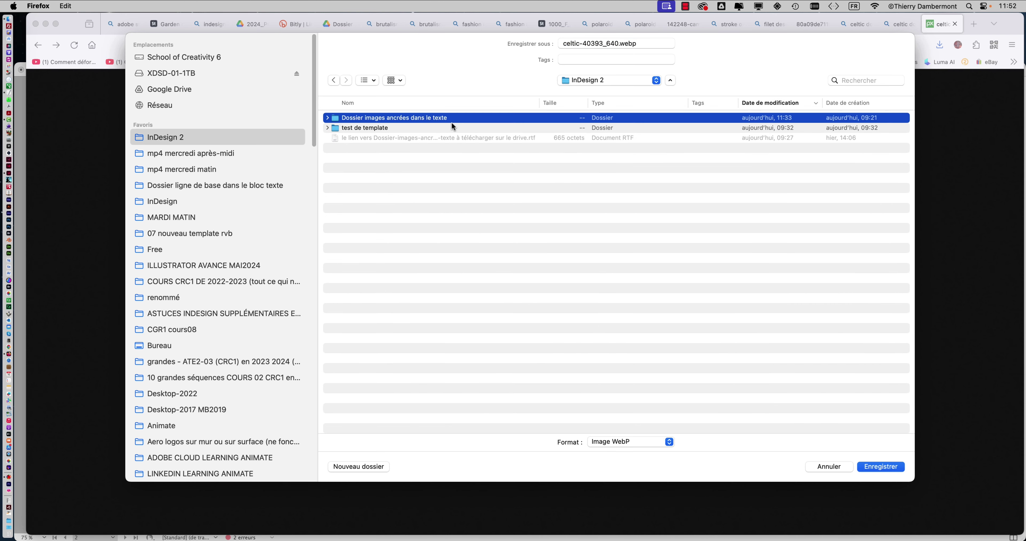
{"action": "double_click", "coordinate": [460, 118]}
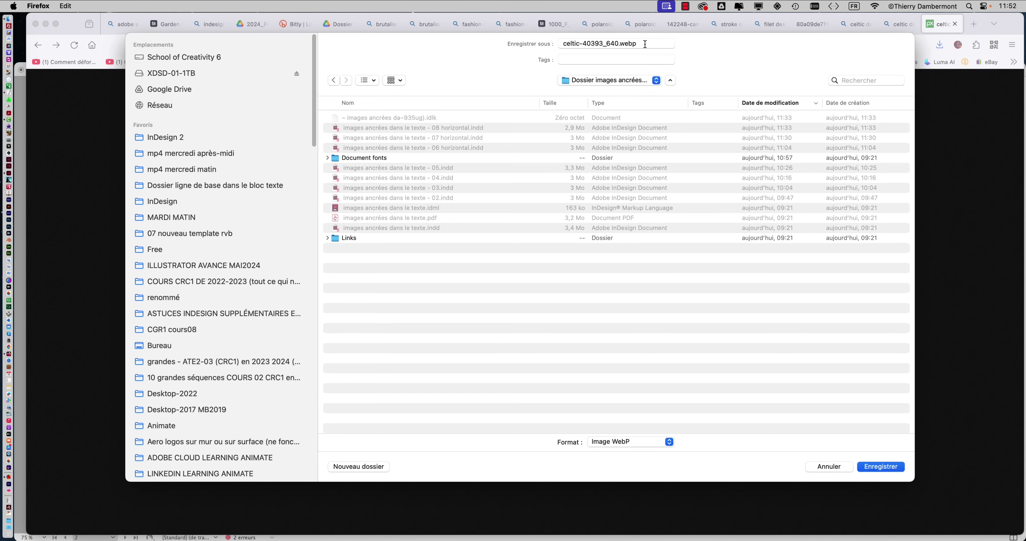
{"action": "left_click", "coordinate": [881, 468]}
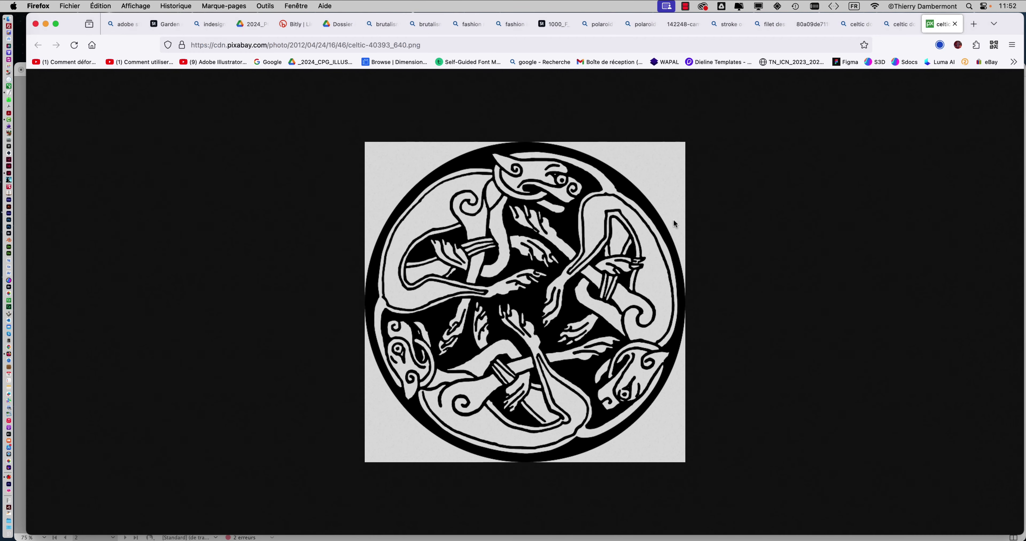
{"action": "left_click", "coordinate": [45, 24]}
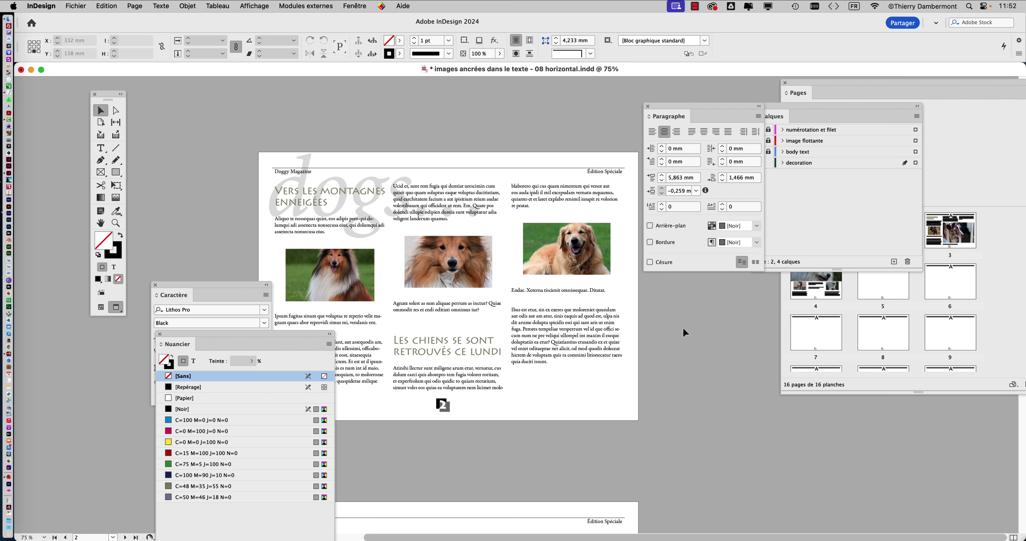
Switch back to Firefox and restore the window showing celtic-40393_640.webp.
{"action": "key", "text": "super+Tab"}
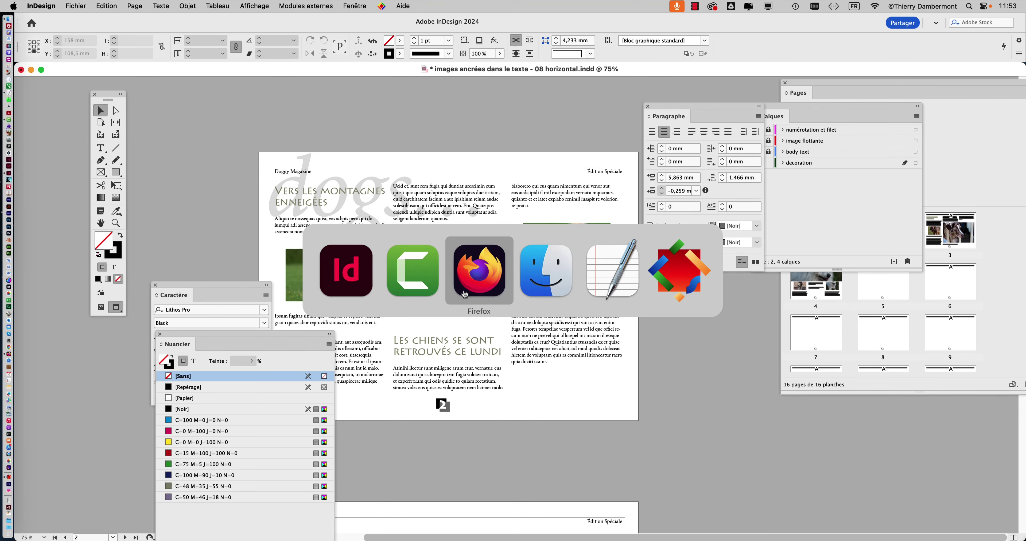
{"action": "left_click", "coordinate": [305, 6]}
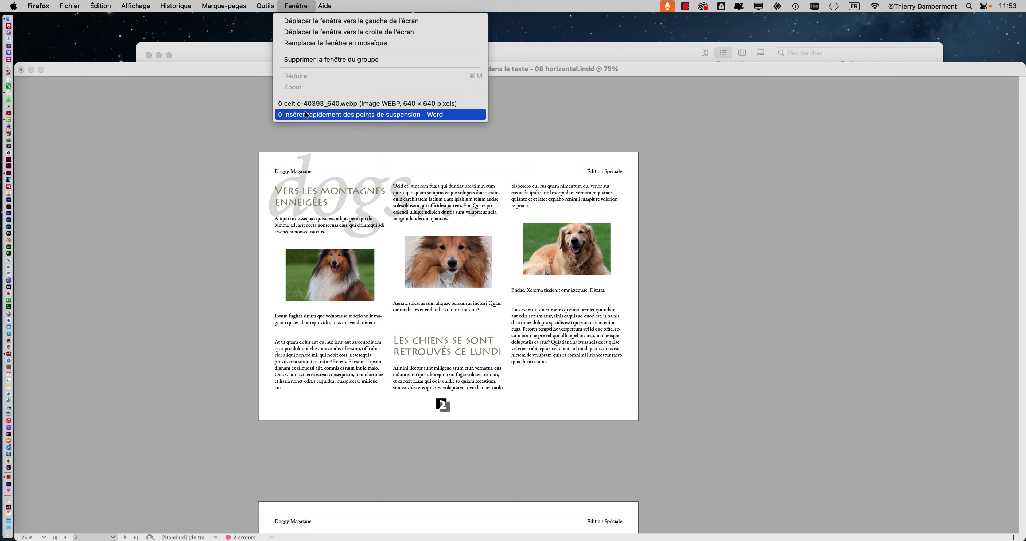
{"action": "left_click", "coordinate": [305, 104]}
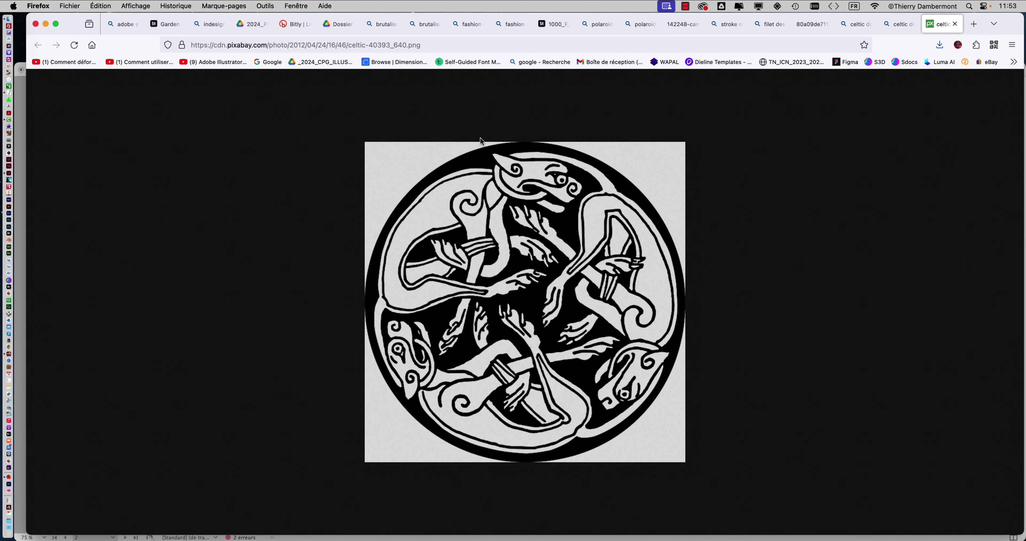
Return to InDesign, make the decoration layer active, uncover the pages list, and open the A-Gabarit parent page for editing.
{"action": "key", "text": "super+Tab"}
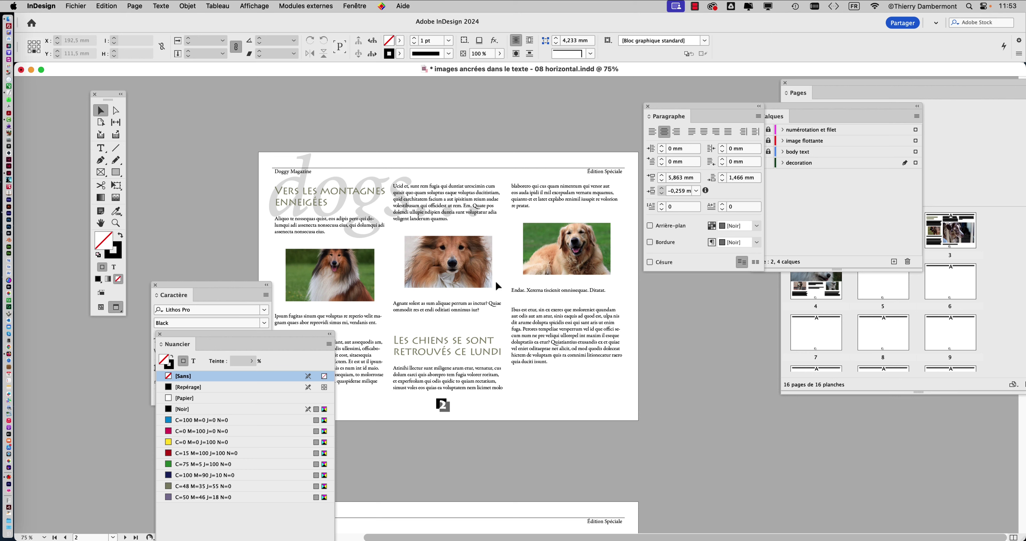
{"action": "scroll", "coordinate": [474, 257], "scroll_direction": "down", "scroll_amount": 3}
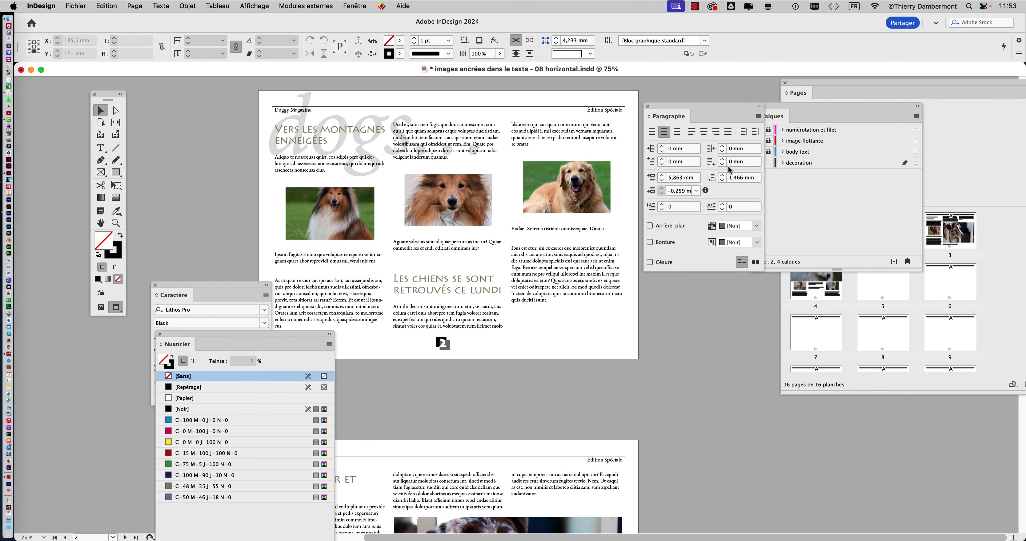
{"action": "left_click", "coordinate": [825, 166]}
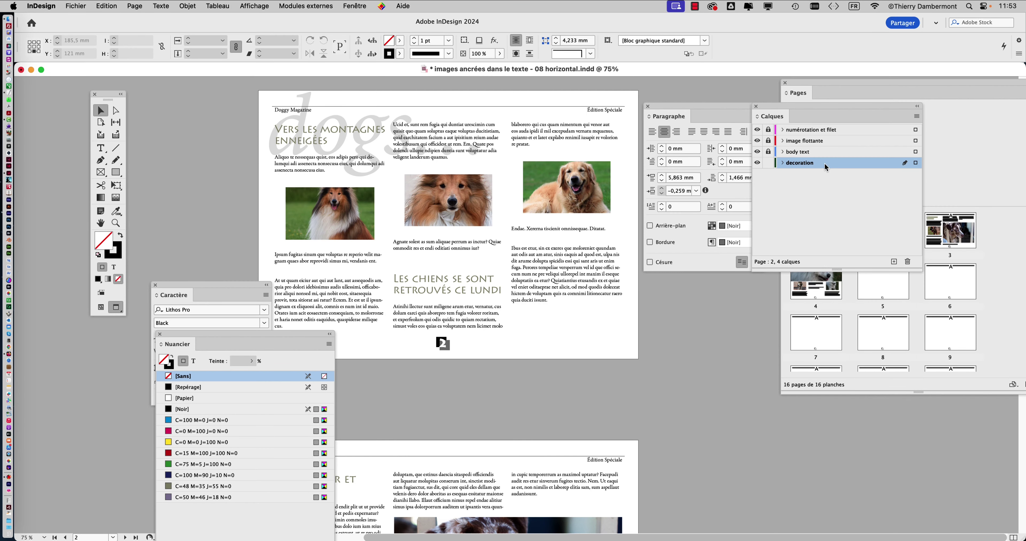
{"action": "left_click_drag", "start_coordinate": [838, 117], "coordinate": [737, 327]}
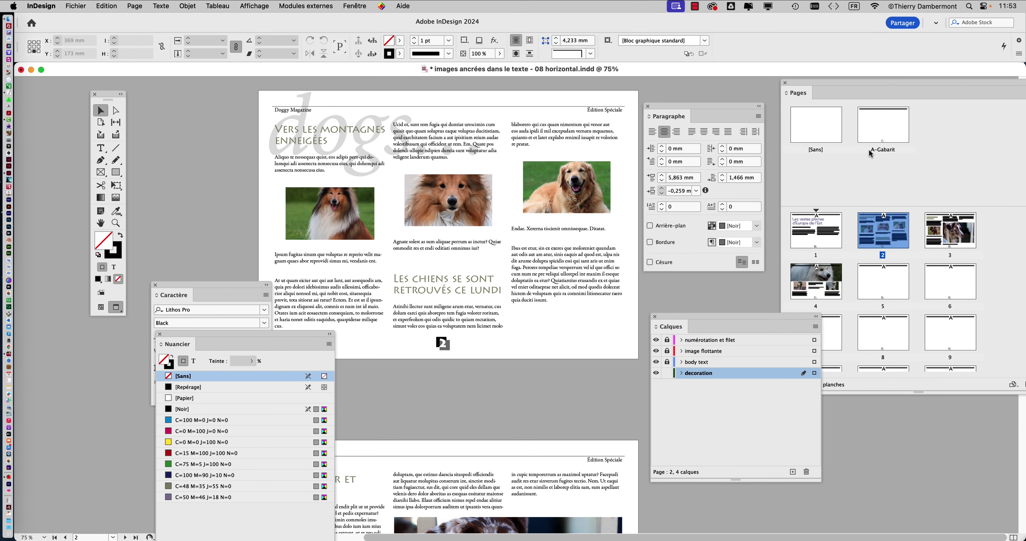
{"action": "double_click", "coordinate": [883, 133]}
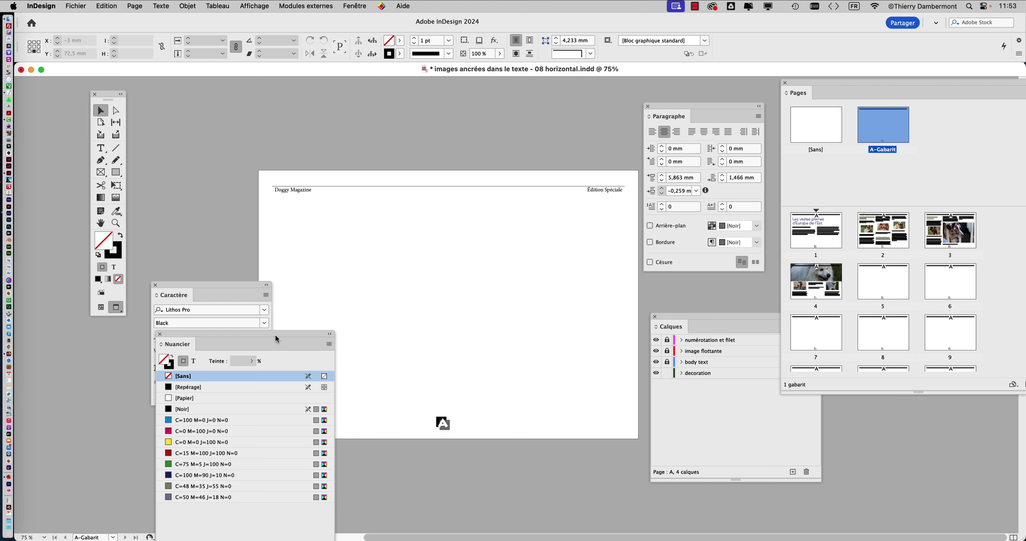
Clear the floating windows away from the A-Gabarit page, keep decoration as the active layer, and close the swatches list.
{"action": "left_click_drag", "start_coordinate": [276, 339], "coordinate": [128, 449]}
{"action": "left_click_drag", "start_coordinate": [215, 291], "coordinate": [277, 459]}
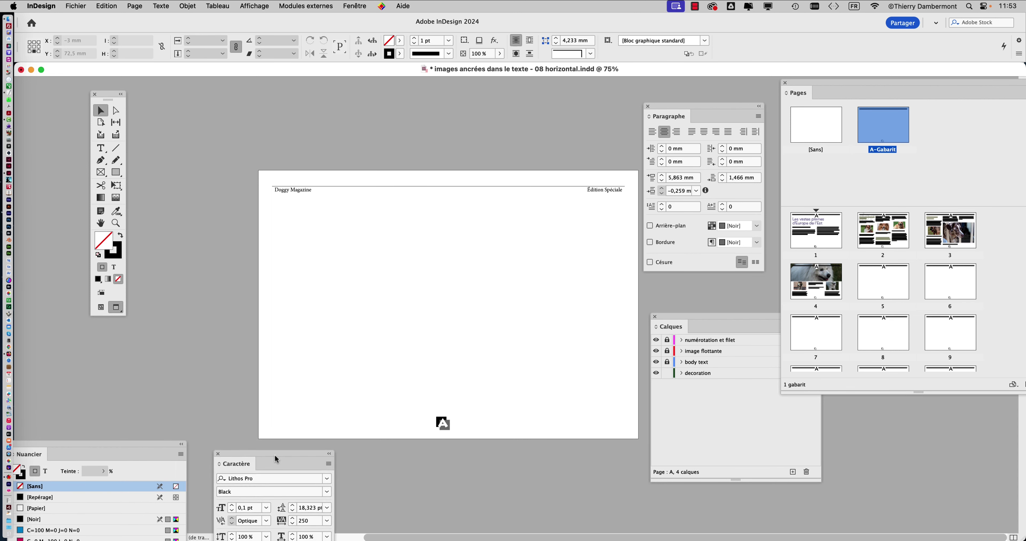
{"action": "left_click_drag", "start_coordinate": [709, 321], "coordinate": [596, 93]}
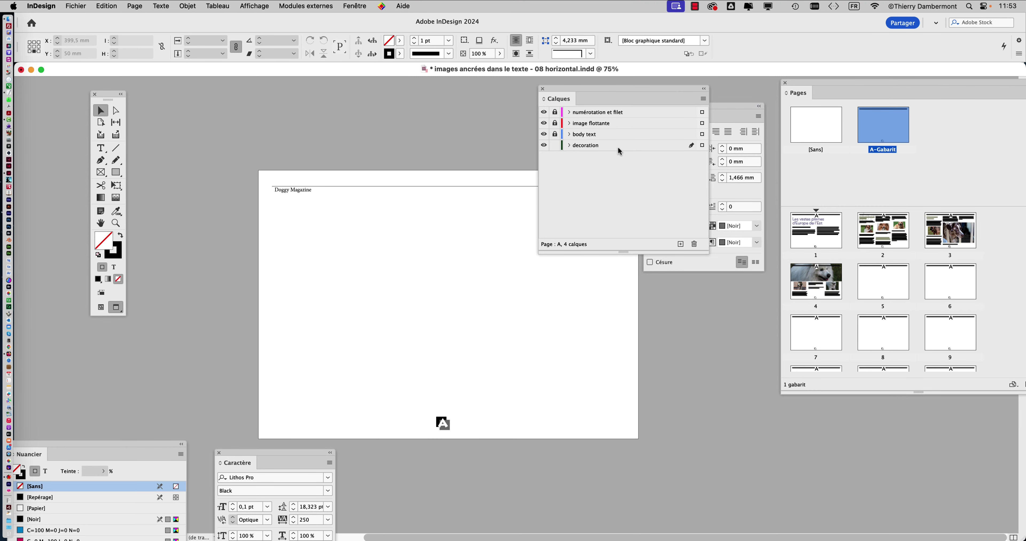
{"action": "left_click", "coordinate": [619, 148]}
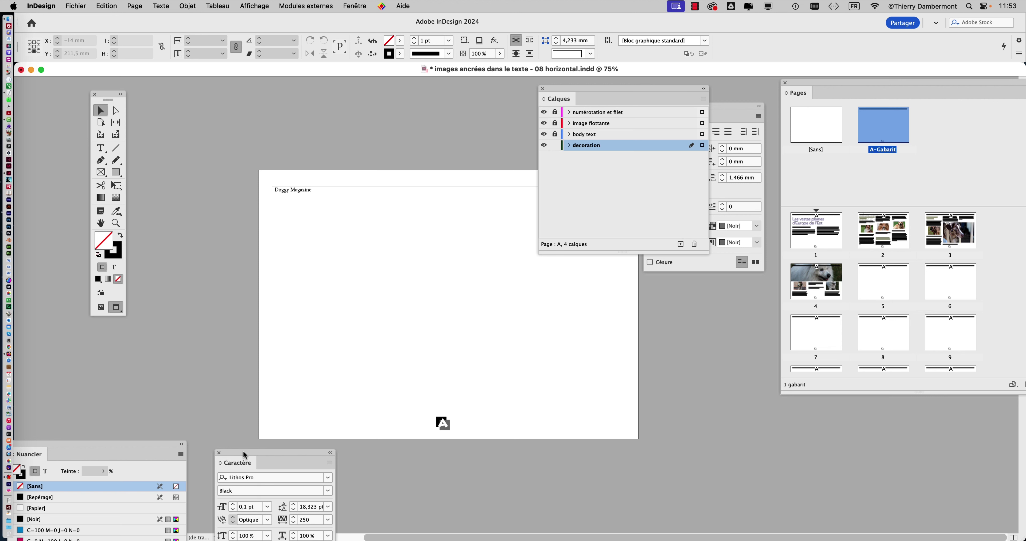
{"action": "left_click_drag", "start_coordinate": [244, 455], "coordinate": [769, 480]}
{"action": "left_click_drag", "start_coordinate": [127, 446], "coordinate": [318, 141]}
{"action": "left_click", "coordinate": [199, 137]}
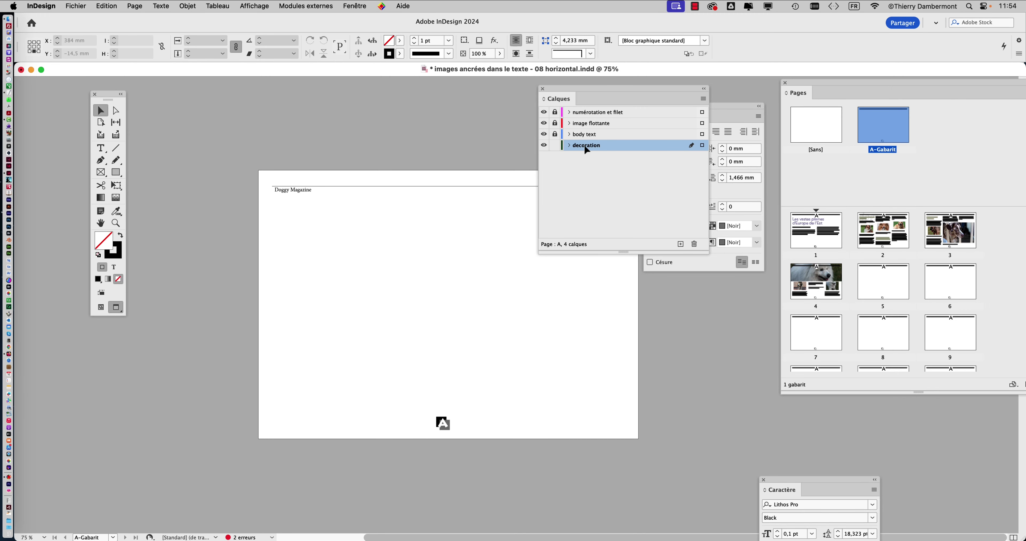
Import celtic-40393_640.webp from "Dossier images ancrées dans le texte" and place it on A-Gabarit at about 142 mm square.
{"action": "left_click", "coordinate": [76, 6]}
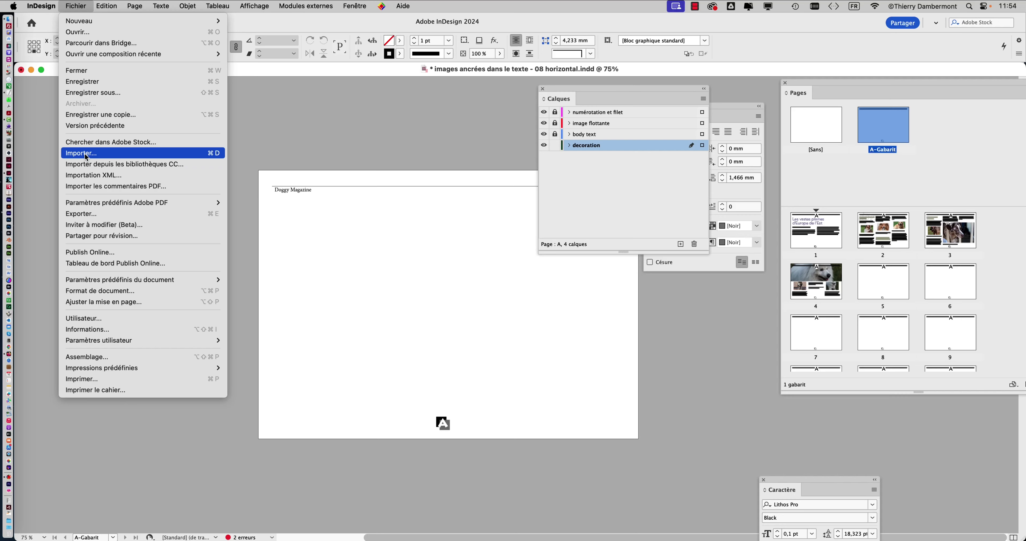
{"action": "left_click", "coordinate": [87, 157]}
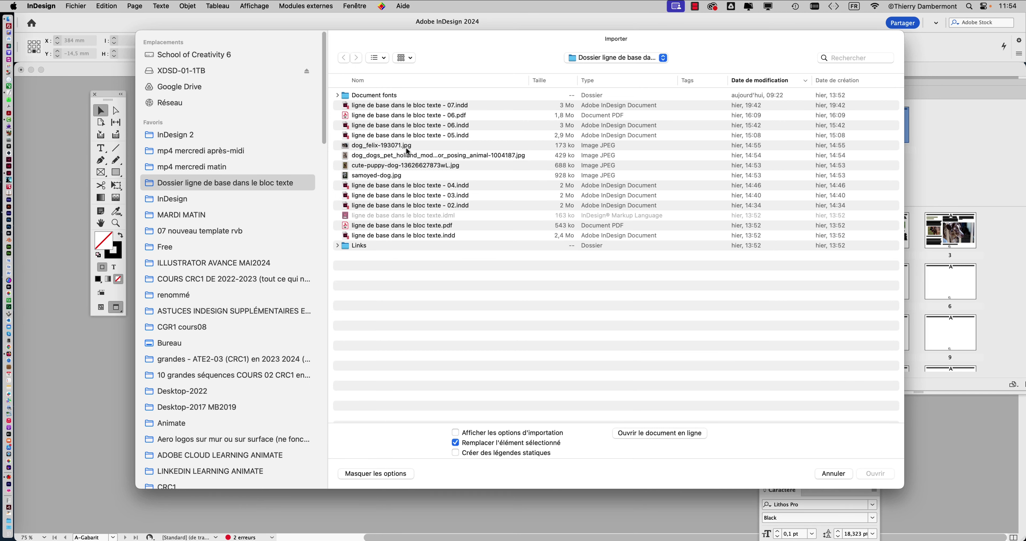
{"action": "left_click", "coordinate": [223, 135]}
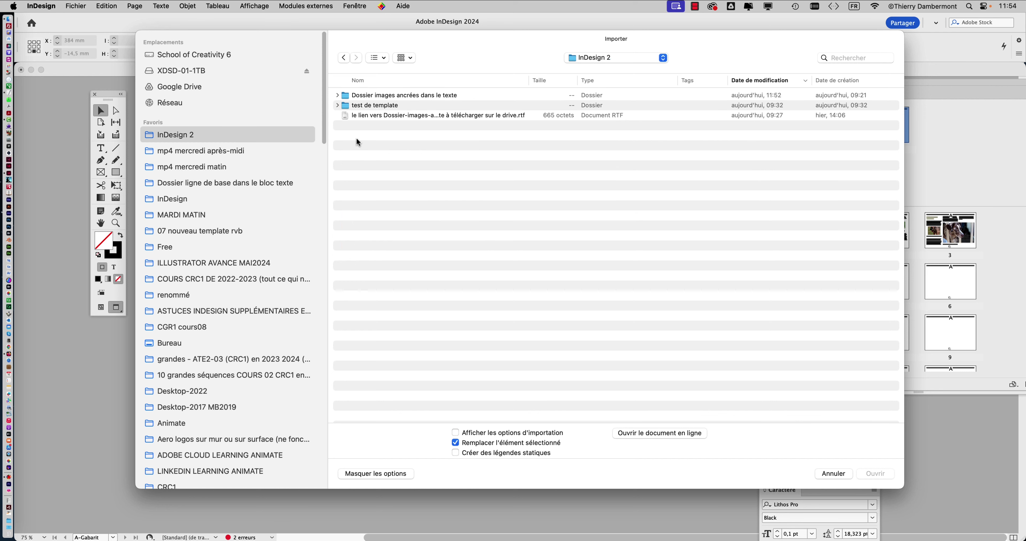
{"action": "left_click", "coordinate": [337, 95]}
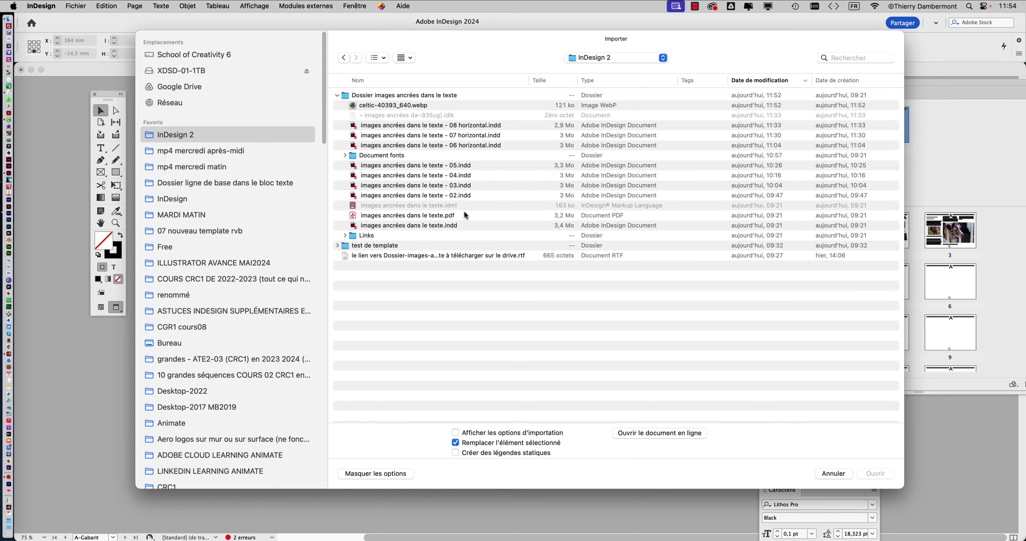
{"action": "left_click", "coordinate": [352, 106]}
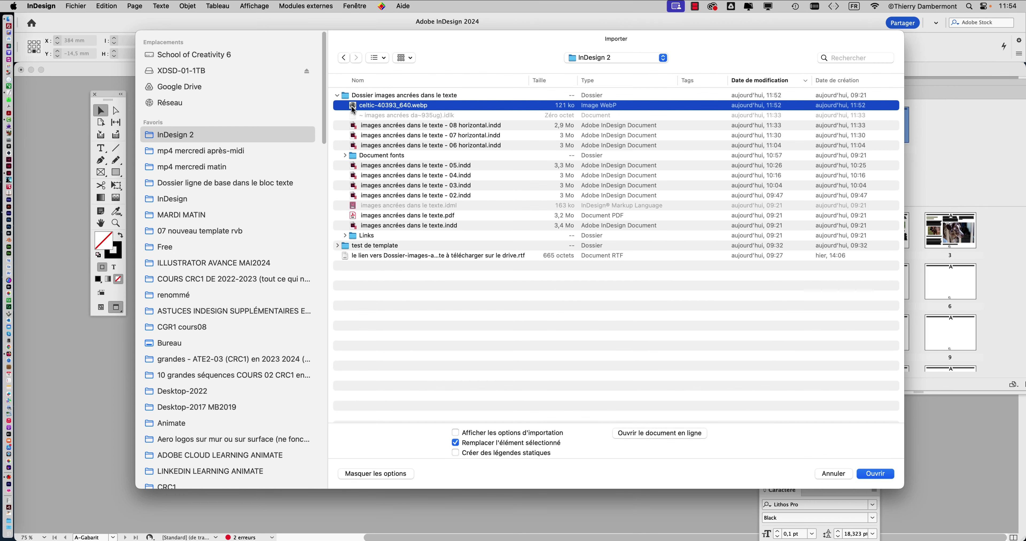
{"action": "left_click", "coordinate": [874, 475]}
{"action": "left_click_drag", "start_coordinate": [396, 235], "coordinate": [579, 351]}
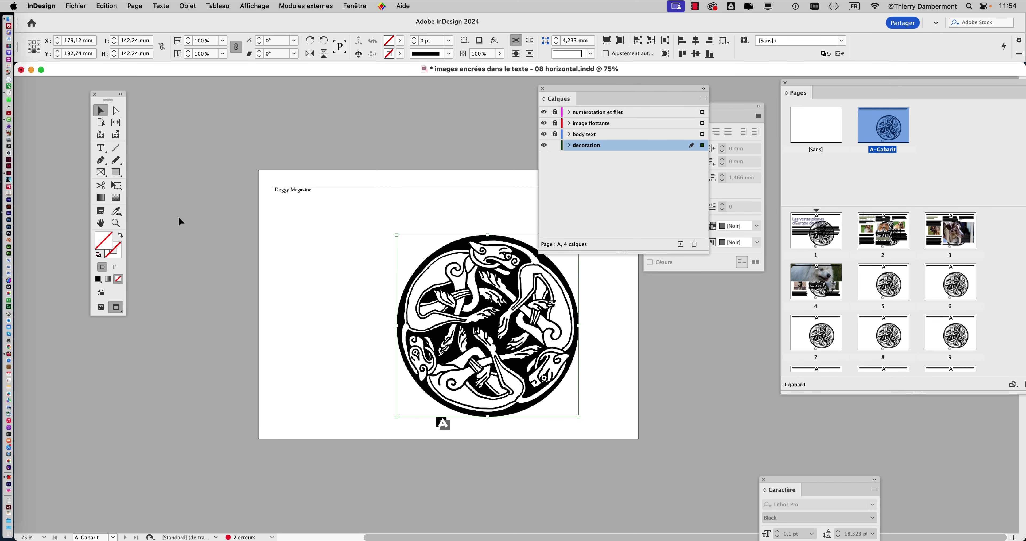
Move the layers list off the page and shift the Celtic dog image to X about 215 mm and Y about 197 mm.
{"action": "left_click", "coordinate": [101, 223]}
{"action": "left_click_drag", "start_coordinate": [578, 90], "coordinate": [129, 363]}
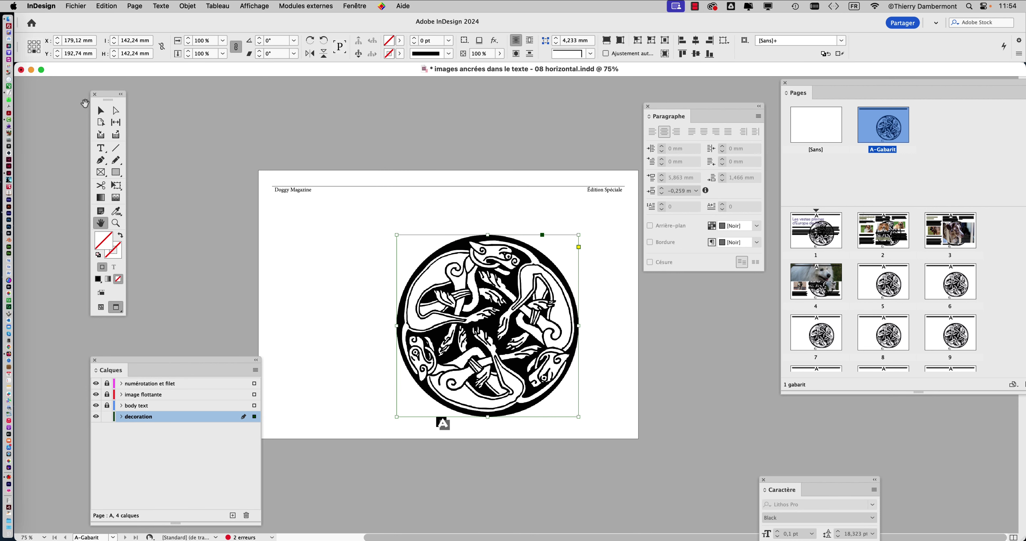
{"action": "left_click", "coordinate": [100, 111]}
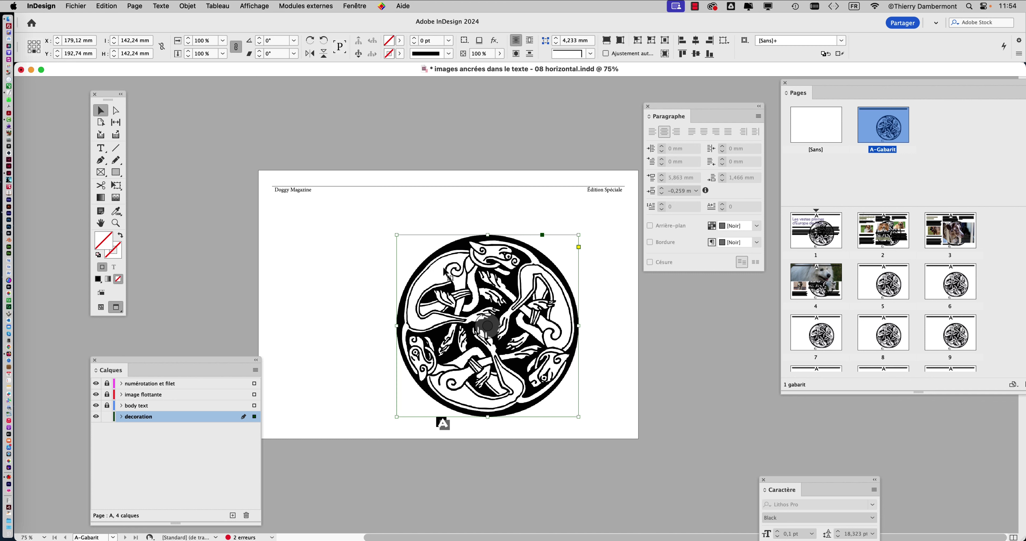
{"action": "left_click_drag", "start_coordinate": [444, 273], "coordinate": [491, 280]}
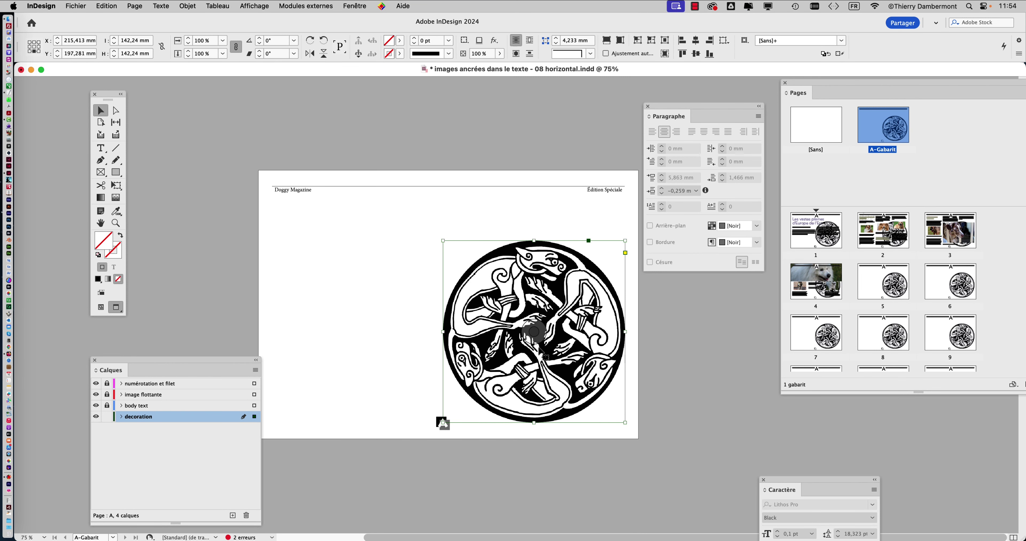
{"action": "left_click", "coordinate": [358, 5]}
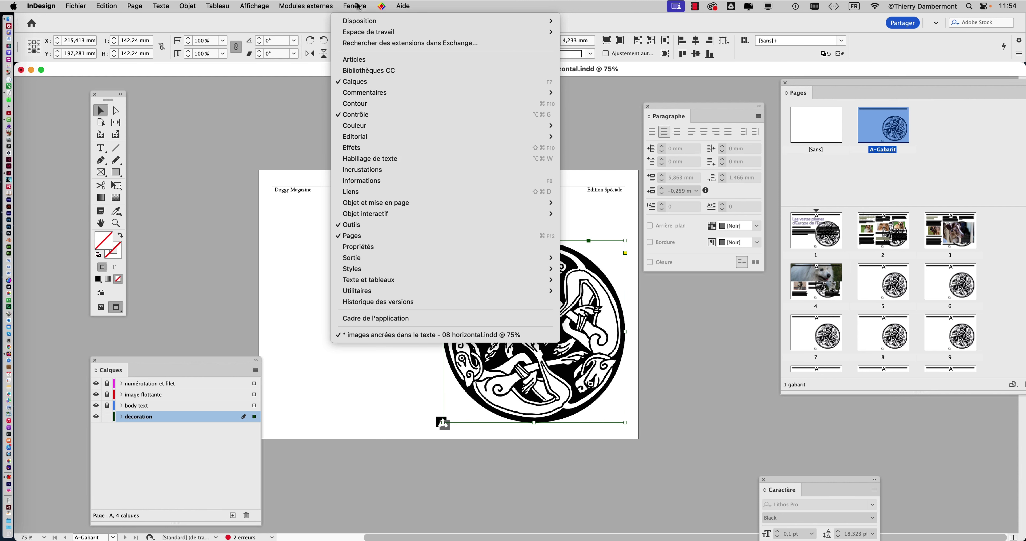
{"action": "left_click", "coordinate": [358, 6]}
{"action": "left_click", "coordinate": [358, 6]}
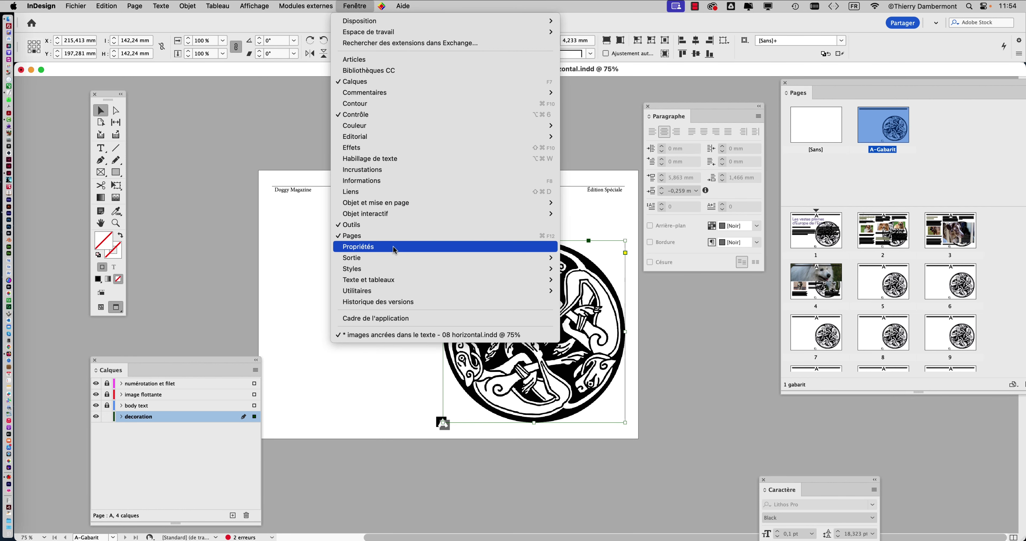
{"action": "left_click", "coordinate": [654, 306]}
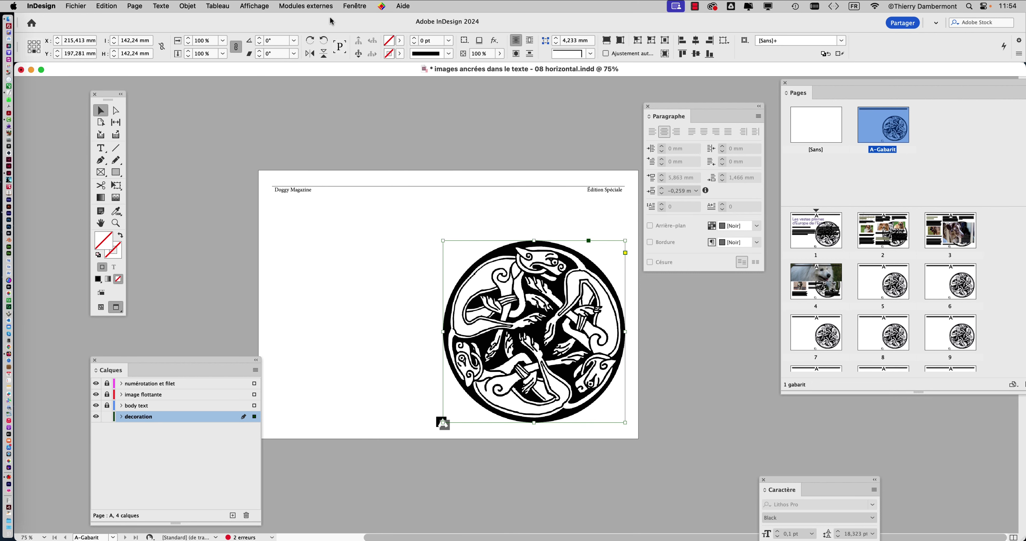
{"action": "left_click", "coordinate": [353, 5]}
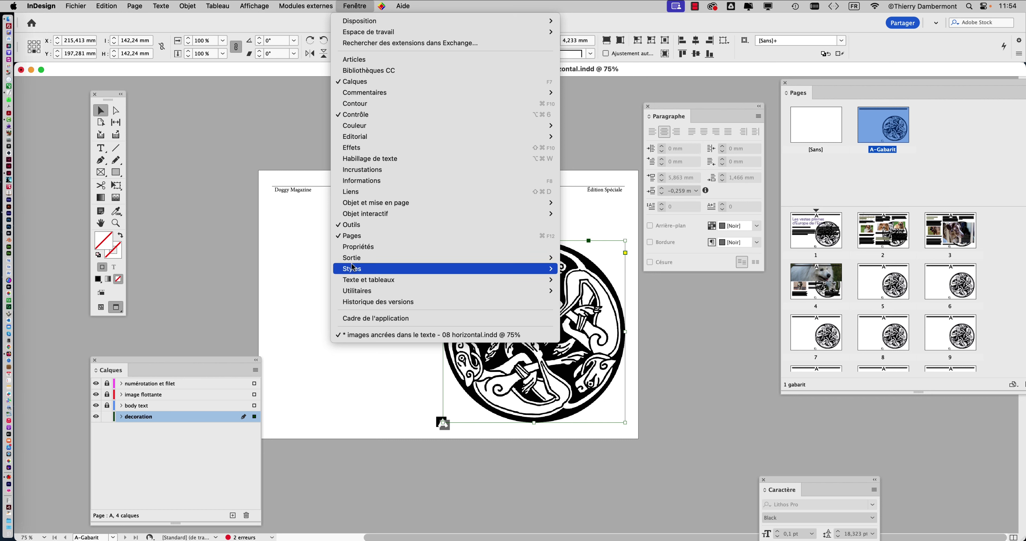
{"action": "mouse_move", "coordinate": [358, 268]}
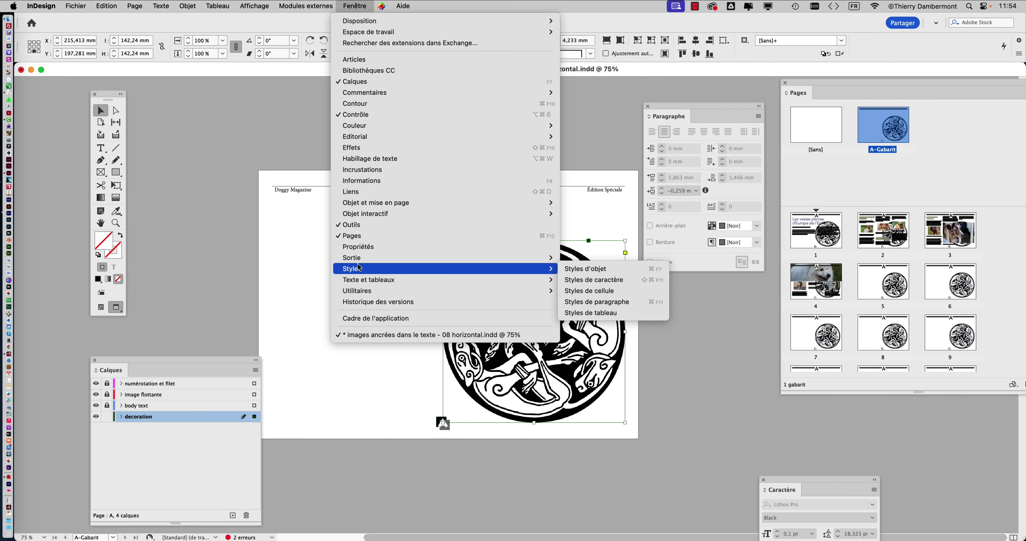
{"action": "mouse_move", "coordinate": [193, 8]}
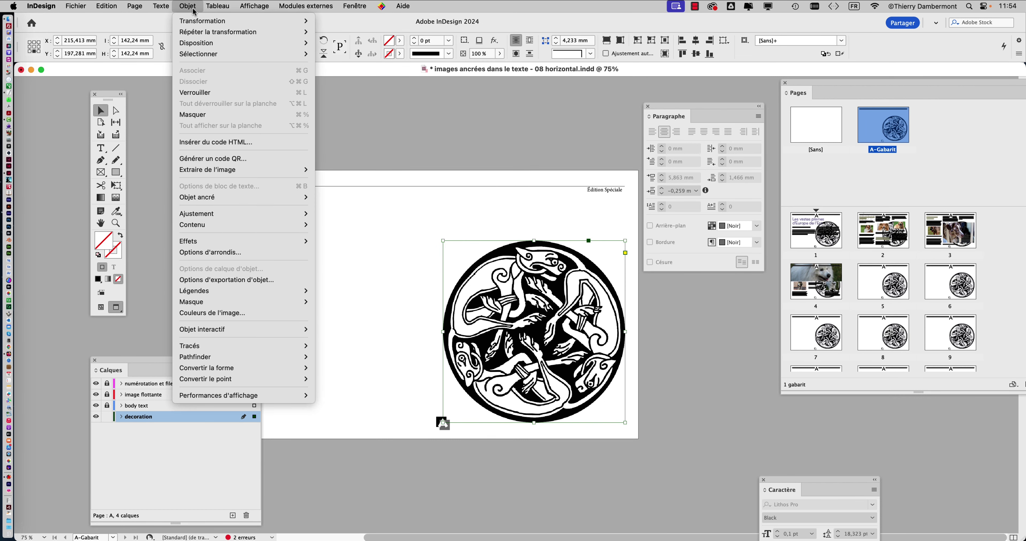
{"action": "mouse_move", "coordinate": [195, 242]}
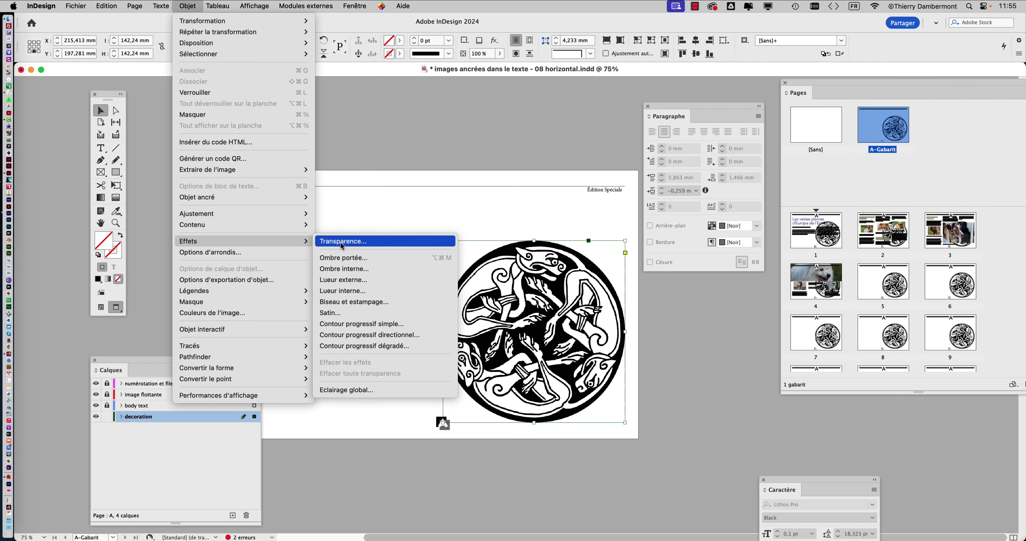
{"action": "left_click", "coordinate": [515, 6]}
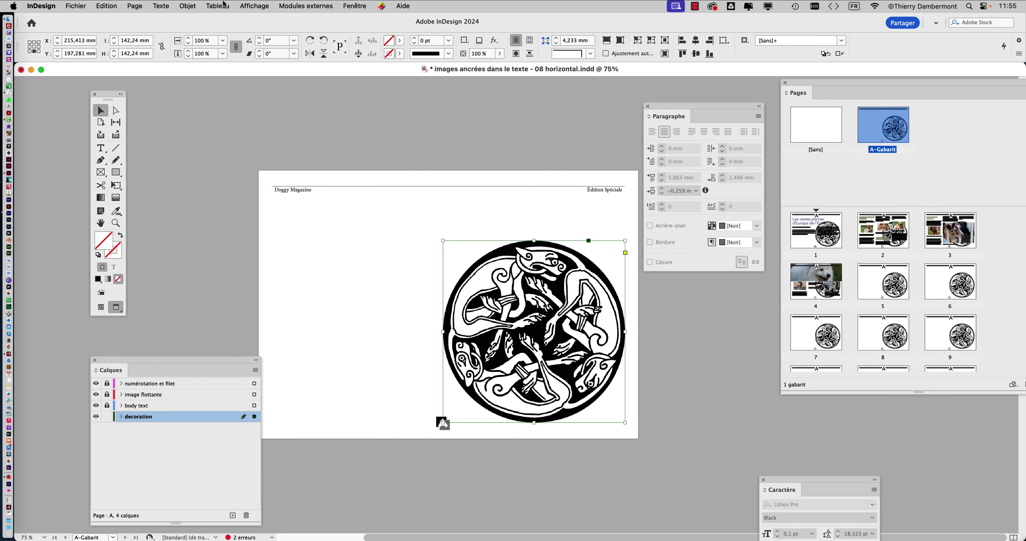
Apply a Transparency effect to the Celtic dog image with Normal blending mode and 10 % opacity.
{"action": "left_click", "coordinate": [187, 6]}
{"action": "left_click", "coordinate": [339, 241]}
{"action": "left_click", "coordinate": [768, 137]}
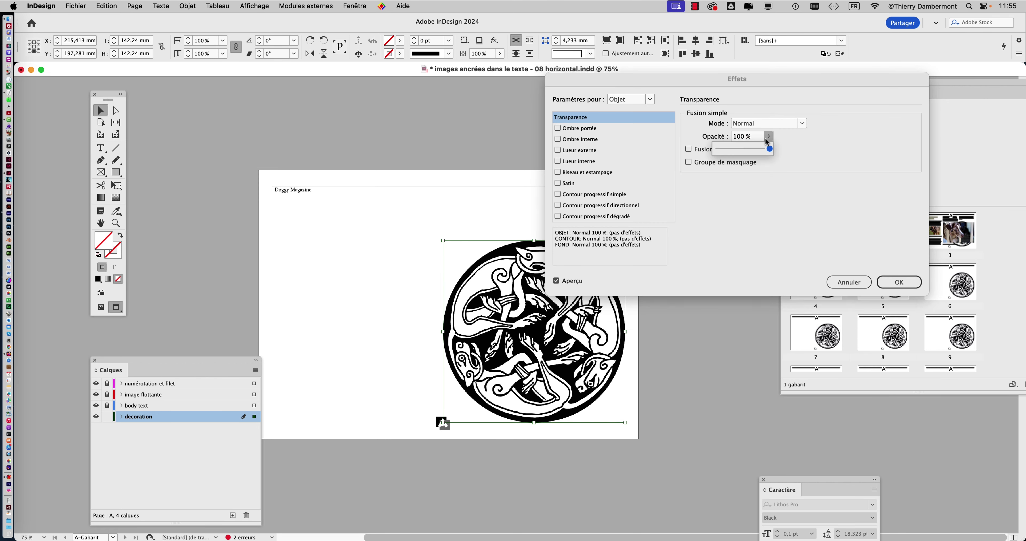
{"action": "left_click", "coordinate": [732, 150]}
{"action": "left_click_drag", "start_coordinate": [658, 79], "coordinate": [760, 66]}
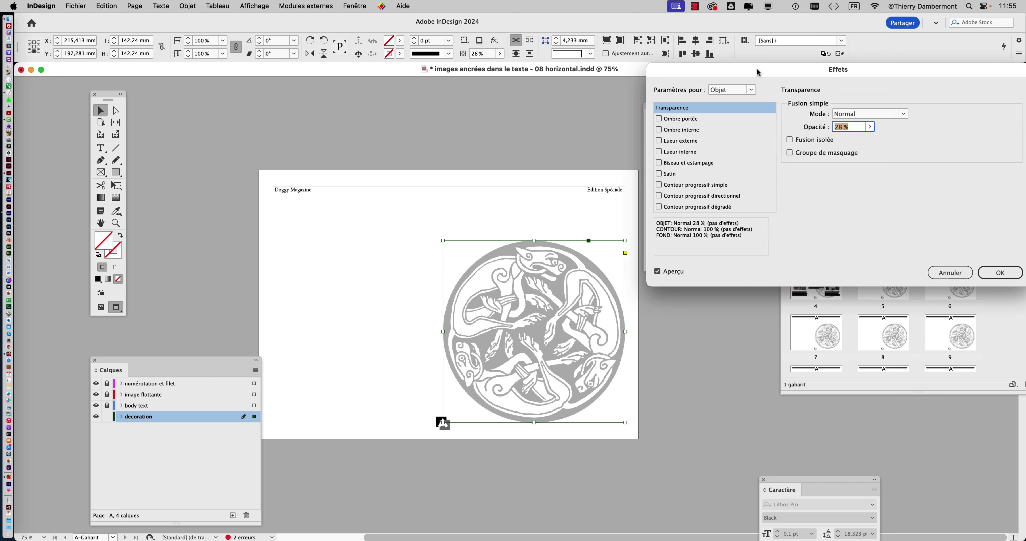
{"action": "left_click_drag", "start_coordinate": [759, 66], "coordinate": [727, 54]}
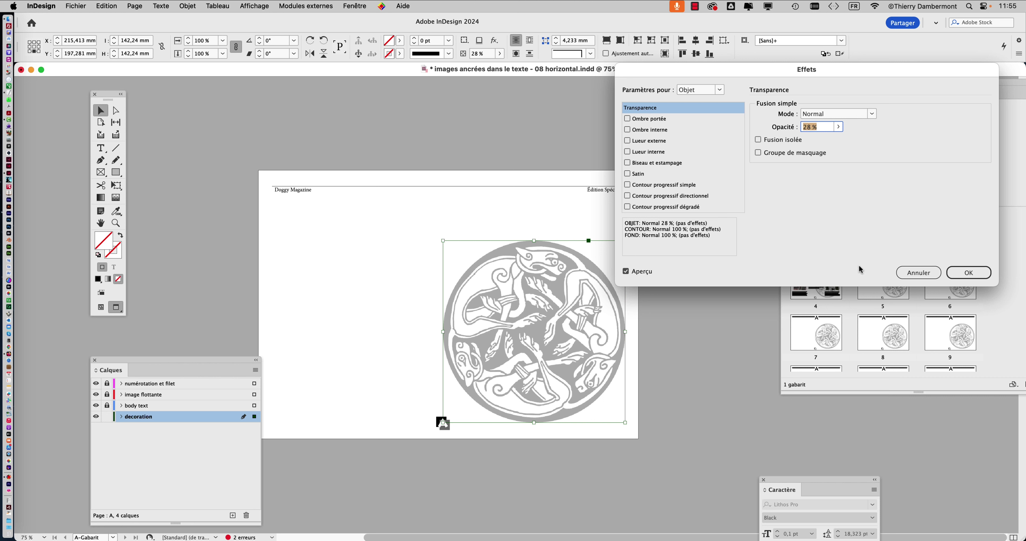
{"action": "left_click", "coordinate": [838, 127]}
{"action": "left_click_drag", "start_coordinate": [800, 140], "coordinate": [790, 140]}
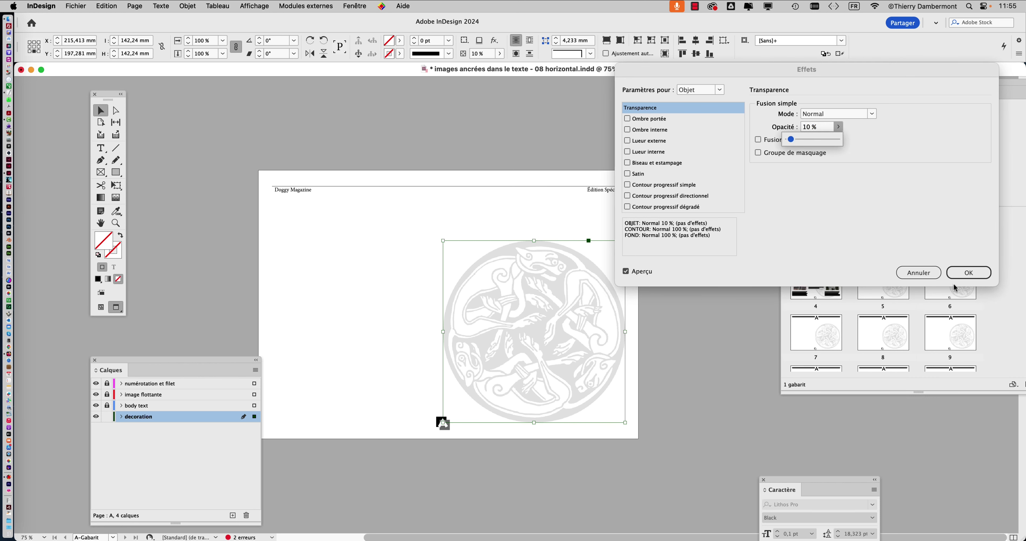
{"action": "left_click", "coordinate": [963, 275]}
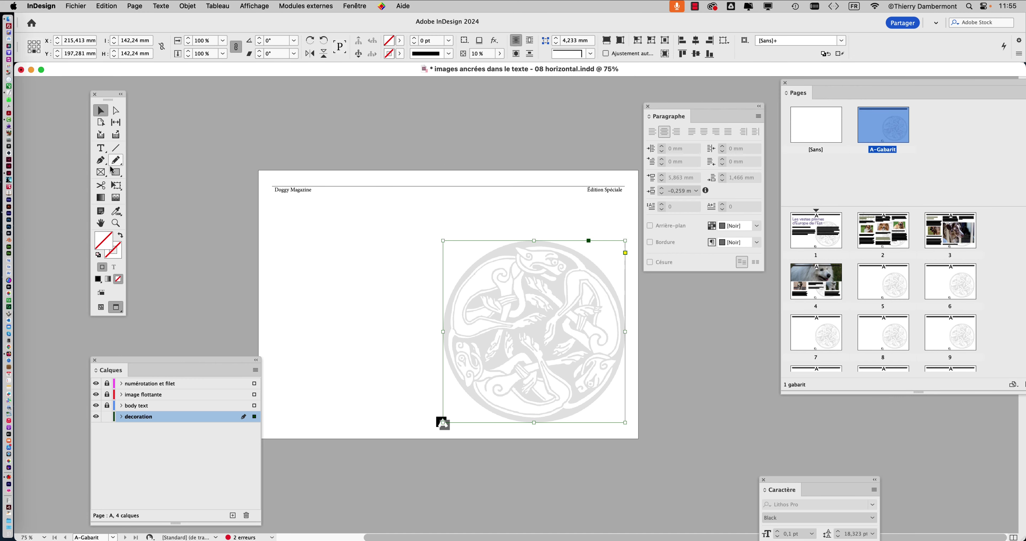
Free-transform the Celtic image to a 21.75° rotation and about 166 mm square, overflowing the page's lower-right corner at X about 303 mm, Y about 267 mm.
{"action": "left_click", "coordinate": [115, 191]}
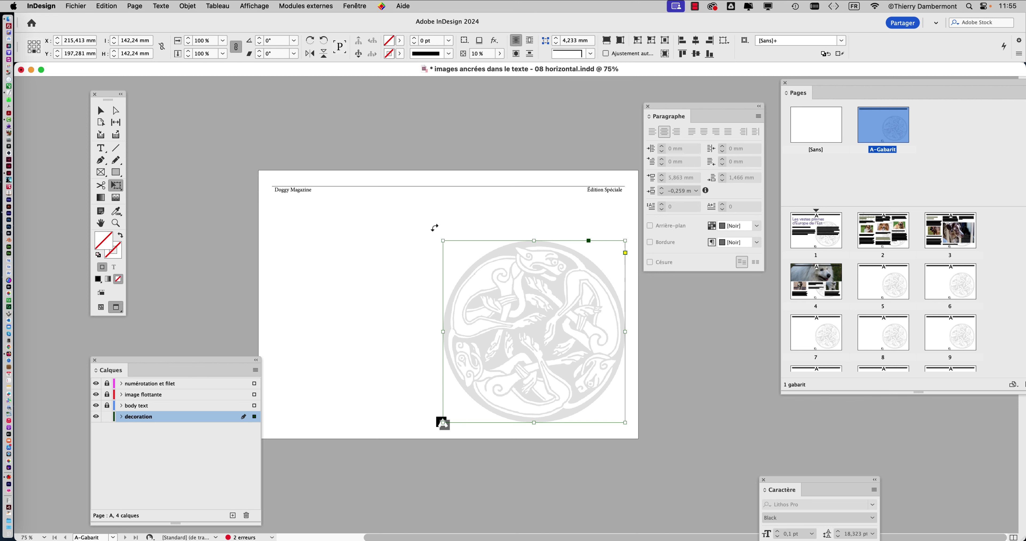
{"action": "left_click_drag", "start_coordinate": [432, 226], "coordinate": [526, 328]}
{"action": "left_click_drag", "start_coordinate": [652, 382], "coordinate": [746, 422]}
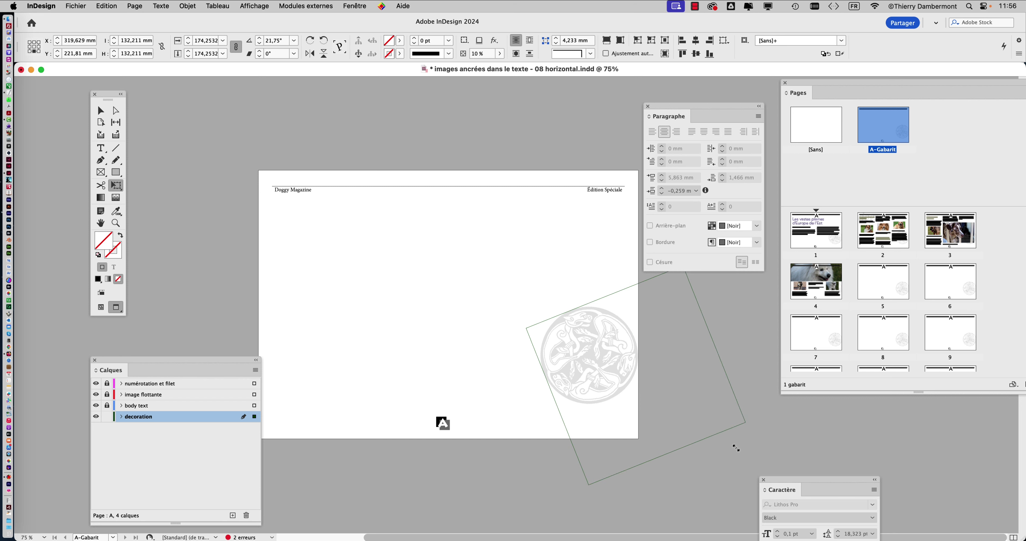
{"action": "left_click_drag", "start_coordinate": [500, 321], "coordinate": [470, 301]}
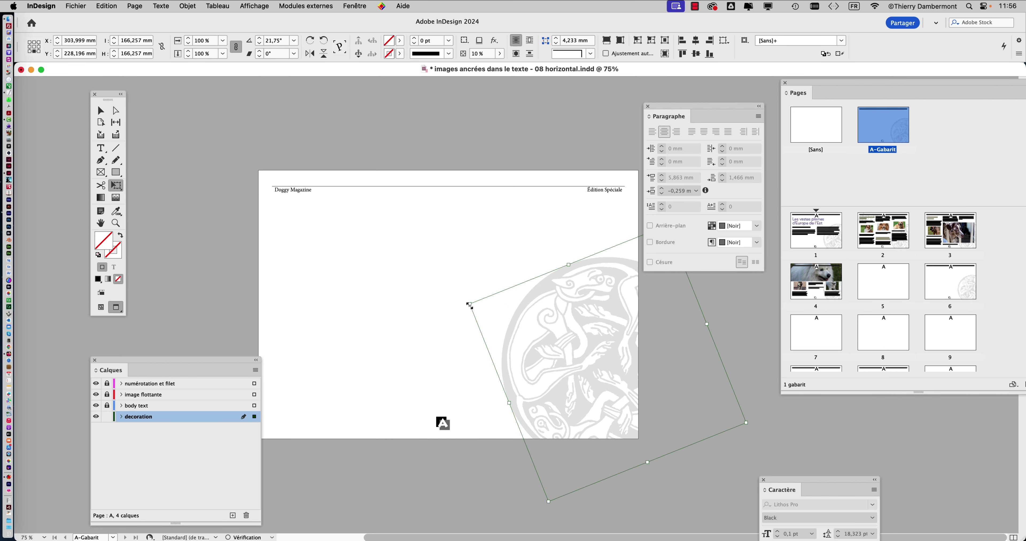
{"action": "left_click_drag", "start_coordinate": [599, 356], "coordinate": [600, 406]}
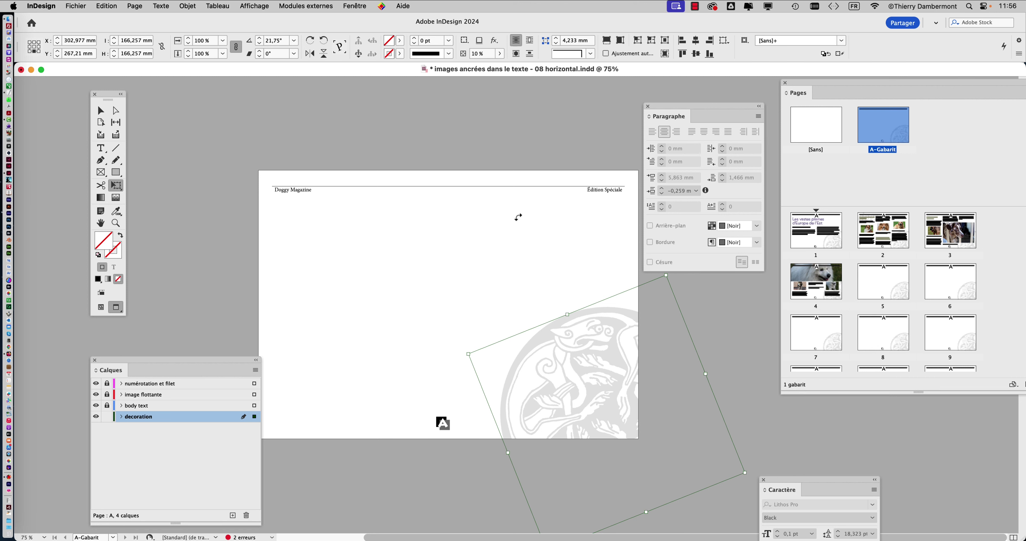
Display page 2 enlarged and move the Paragraphe and Calques panels aside to examine the Celtic image behind the text.
{"action": "double_click", "coordinate": [882, 240]}
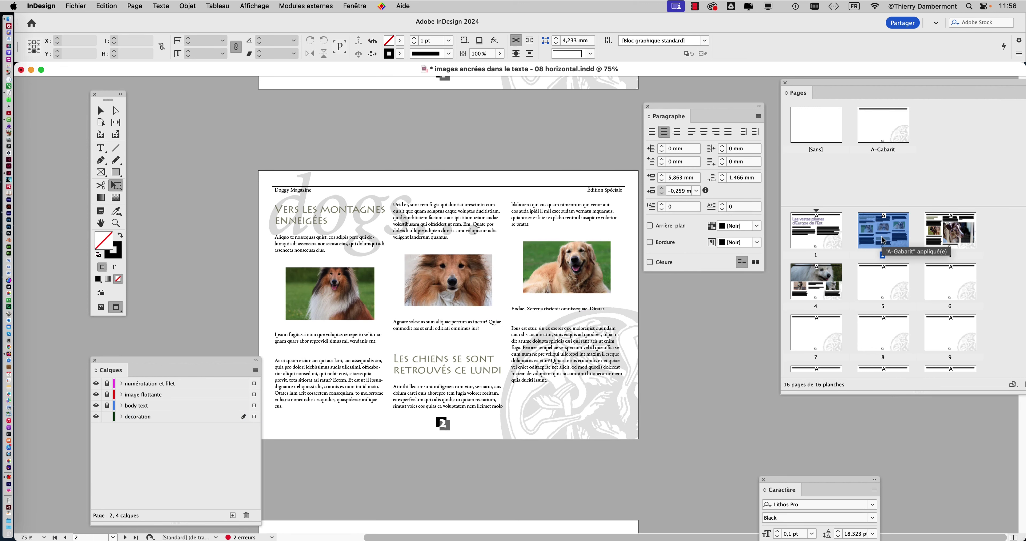
{"action": "left_click_drag", "start_coordinate": [662, 107], "coordinate": [710, 106]}
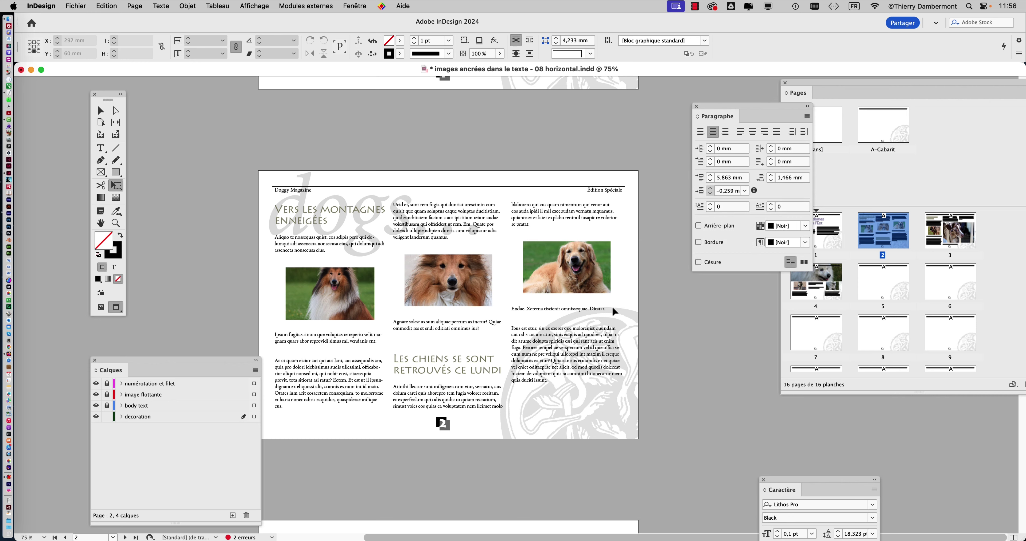
{"action": "left_click", "coordinate": [624, 362], "text": "super"}
{"action": "left_click_drag", "start_coordinate": [579, 328], "coordinate": [620, 275]}
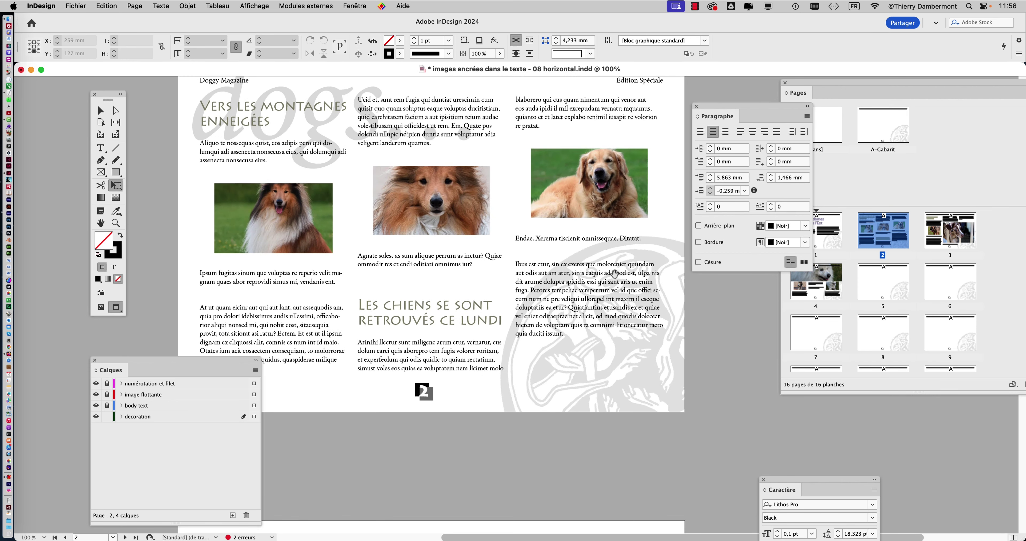
{"action": "left_click_drag", "start_coordinate": [197, 362], "coordinate": [150, 430]}
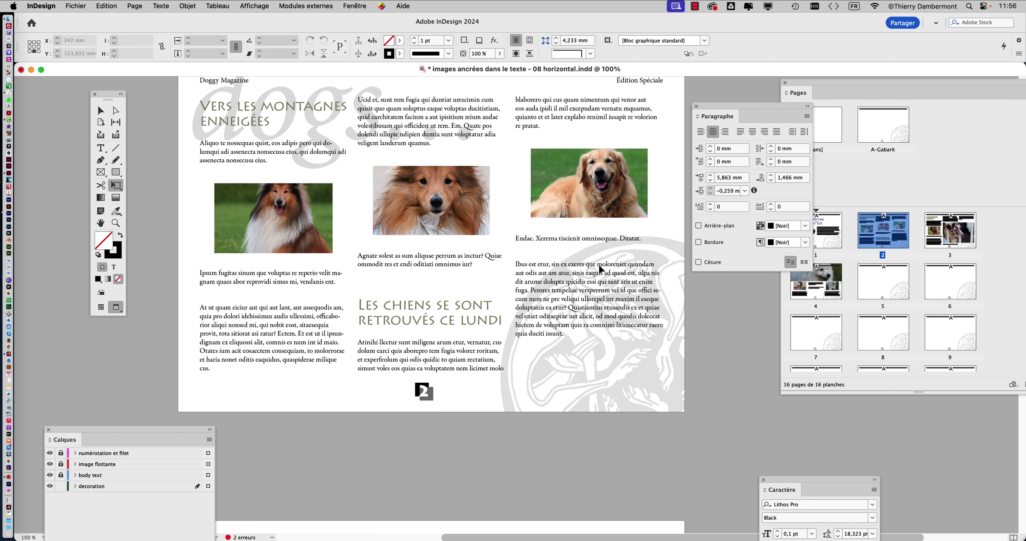
Shift the Celtic image on A-Gabarit to X about 304 mm, Y about 258 mm and check it on page 2.
{"action": "double_click", "coordinate": [879, 131]}
{"action": "left_click", "coordinate": [664, 338]}
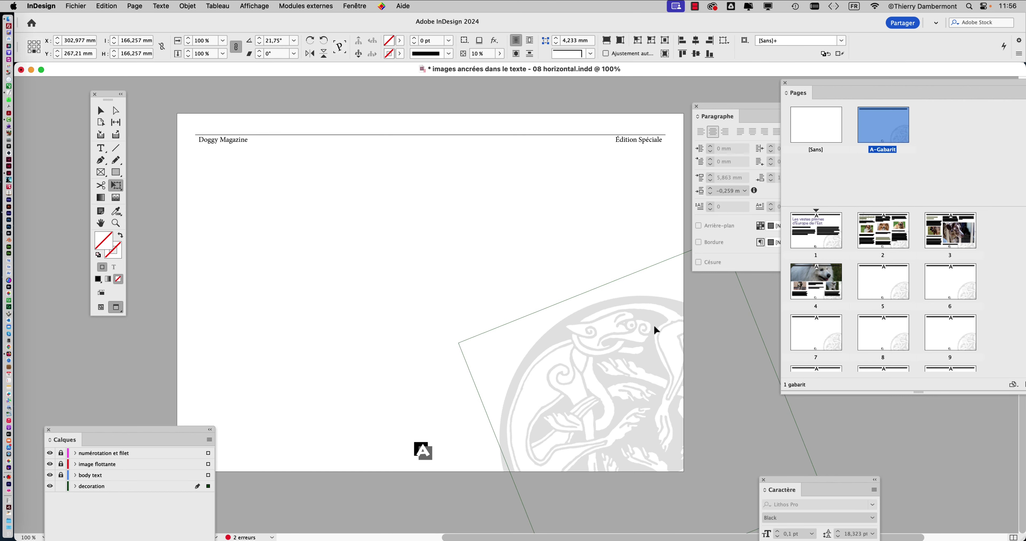
{"action": "double_click", "coordinate": [872, 232]}
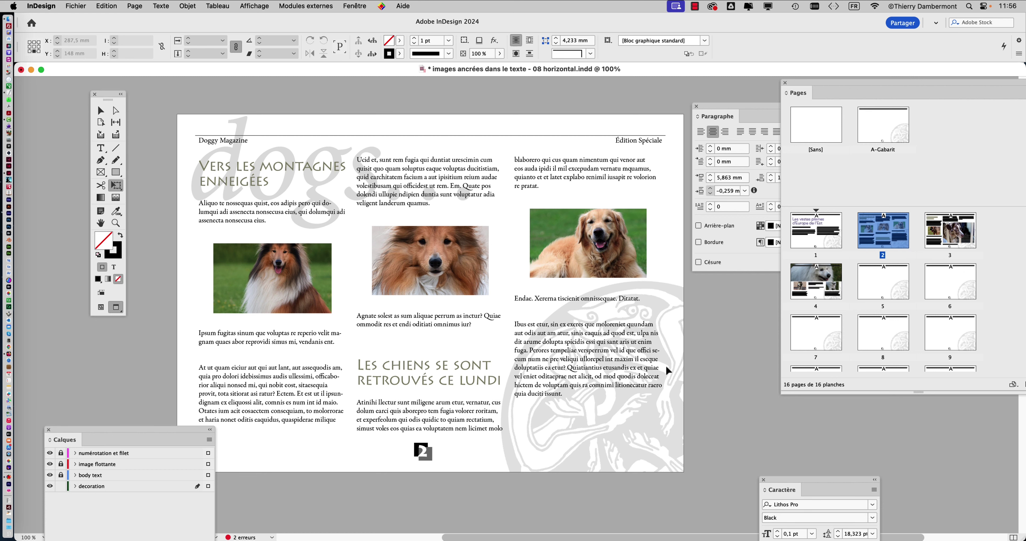
{"action": "scroll", "coordinate": [609, 350], "scroll_direction": "up", "scroll_amount": 1}
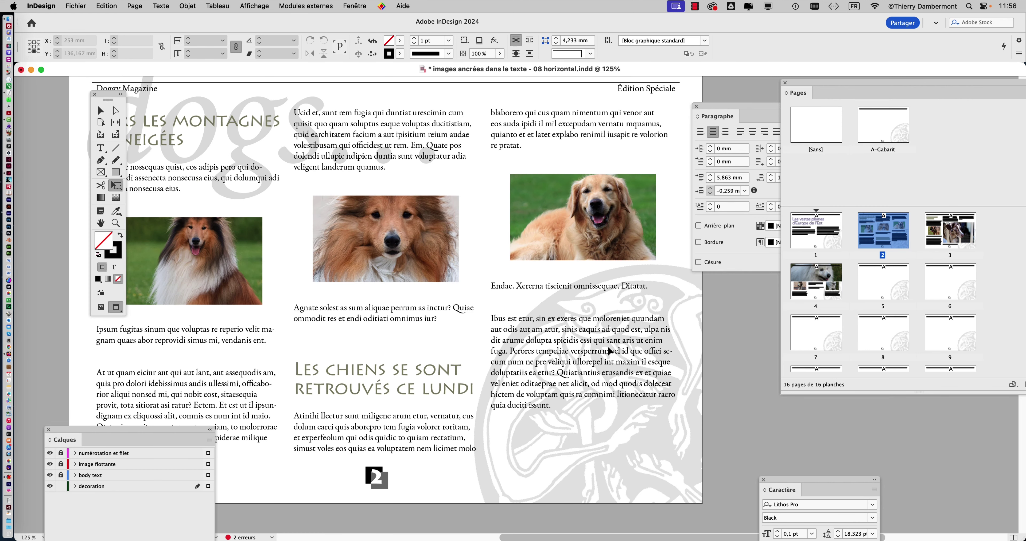
{"action": "scroll", "coordinate": [608, 349], "scroll_direction": "down", "scroll_amount": 2}
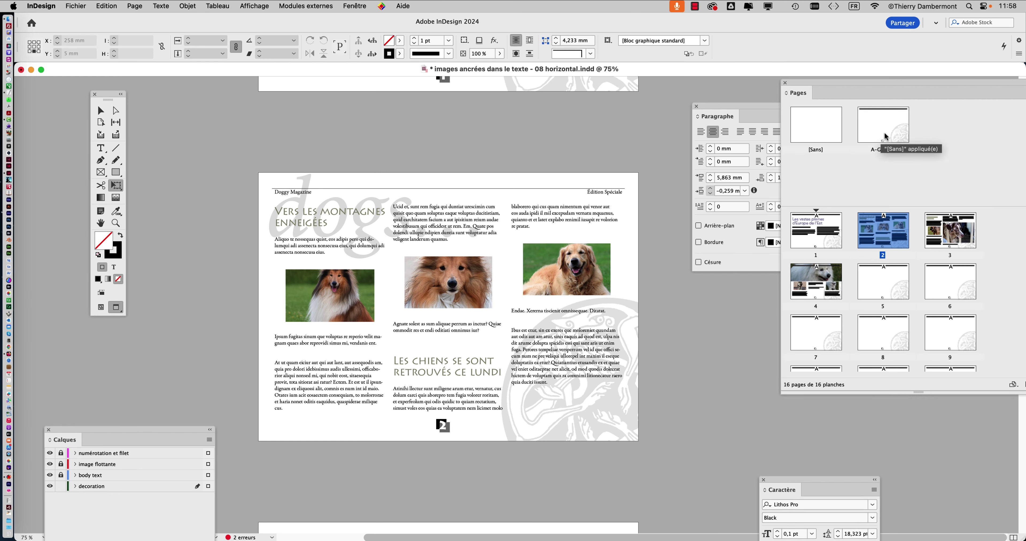
Cut the rotated Celtic dog image from the A-Gabarit parent page.
{"action": "left_click", "coordinate": [884, 137]}
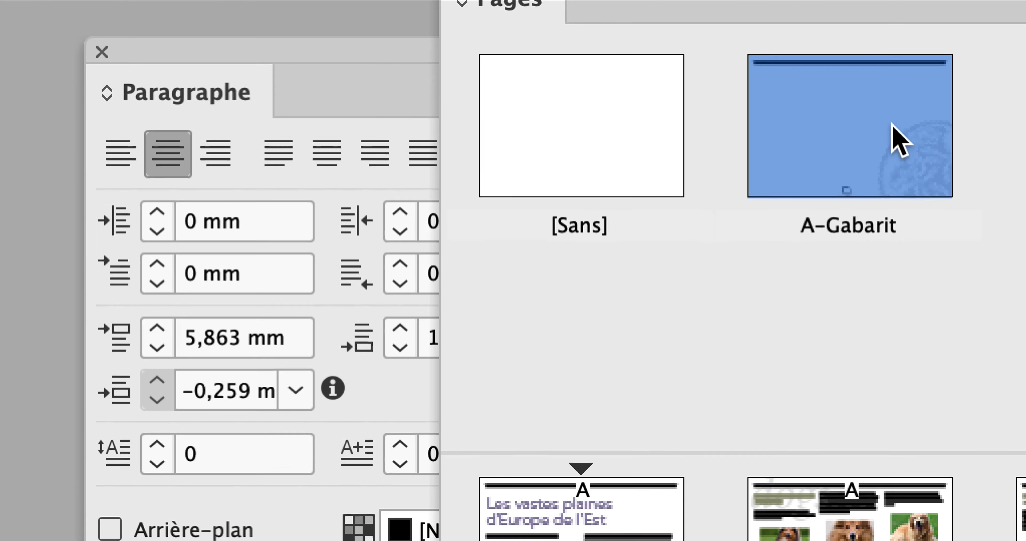
{"action": "double_click", "coordinate": [891, 125]}
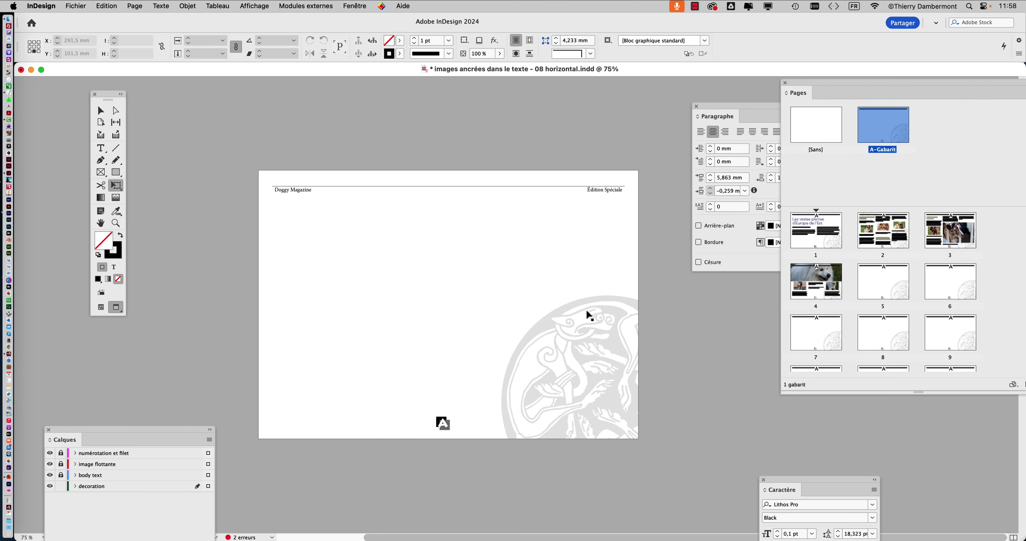
{"action": "left_click", "coordinate": [558, 315]}
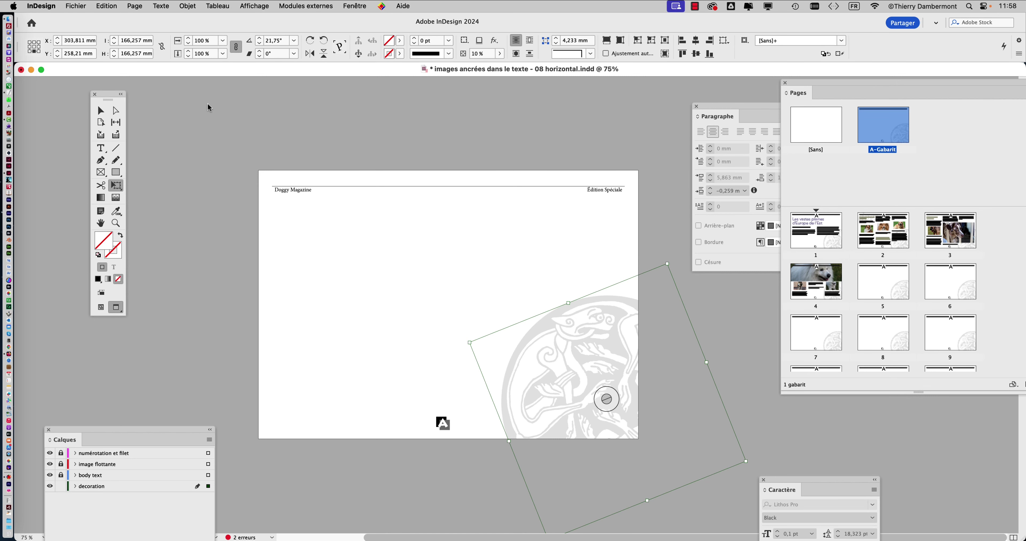
{"action": "left_click", "coordinate": [101, 5]}
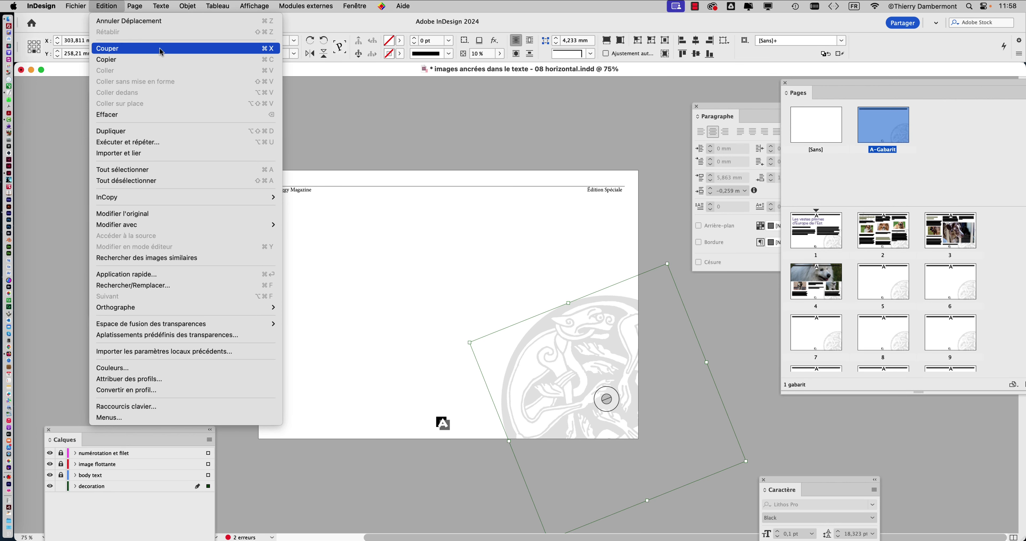
{"action": "left_click", "coordinate": [423, 118]}
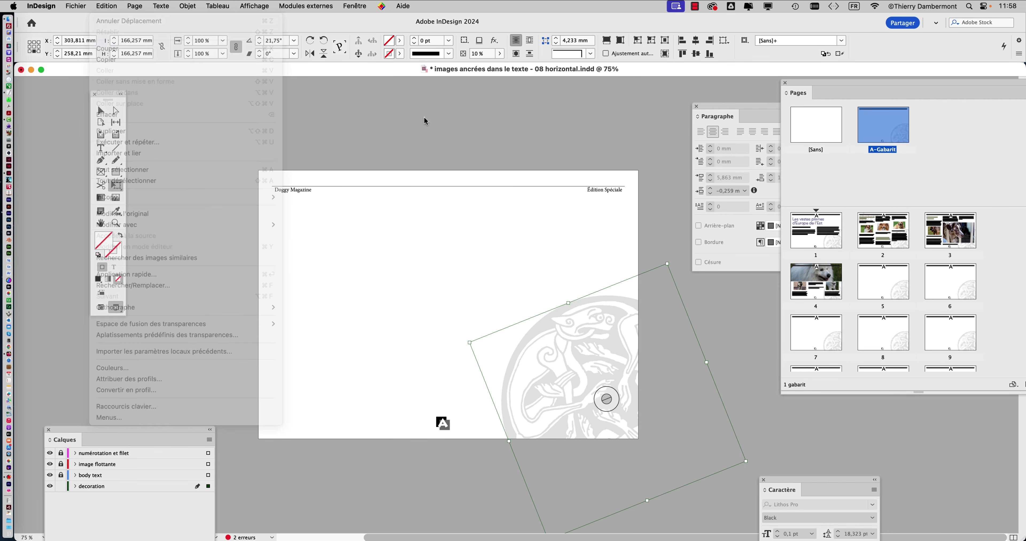
{"action": "key", "text": "super+x"}
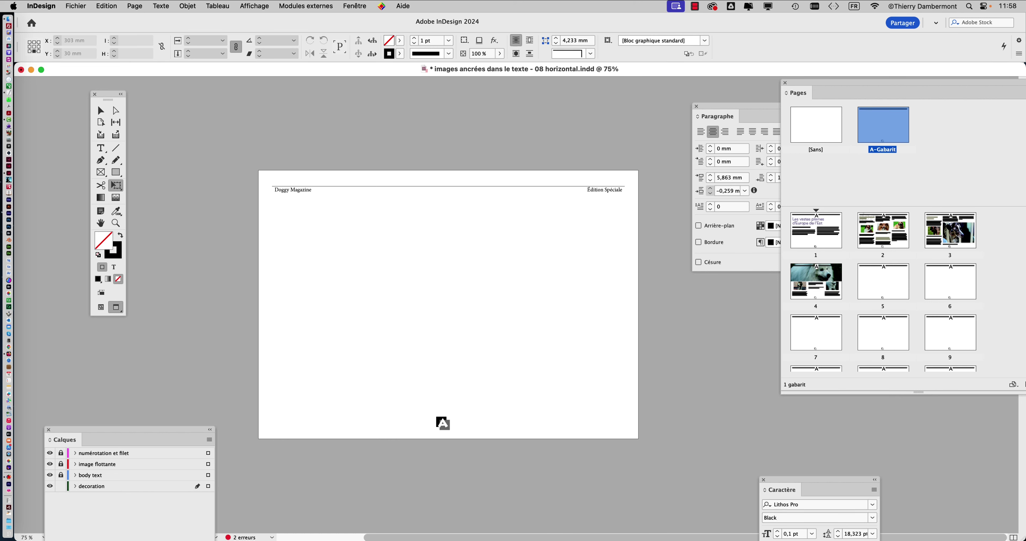
Try a regular paste of the Celtic image on page 1 and delete the pasted copy.
{"action": "double_click", "coordinate": [811, 235]}
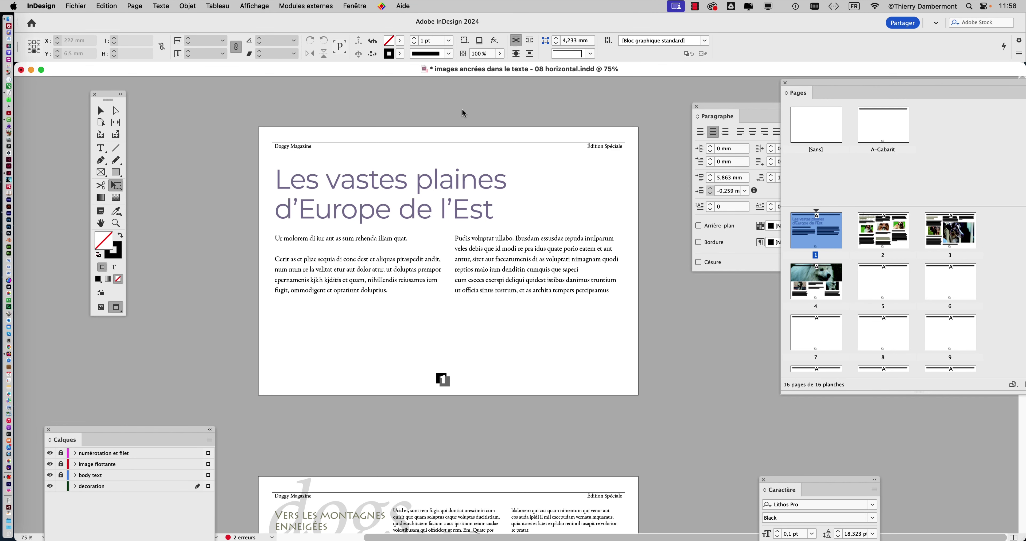
{"action": "left_click", "coordinate": [109, 4]}
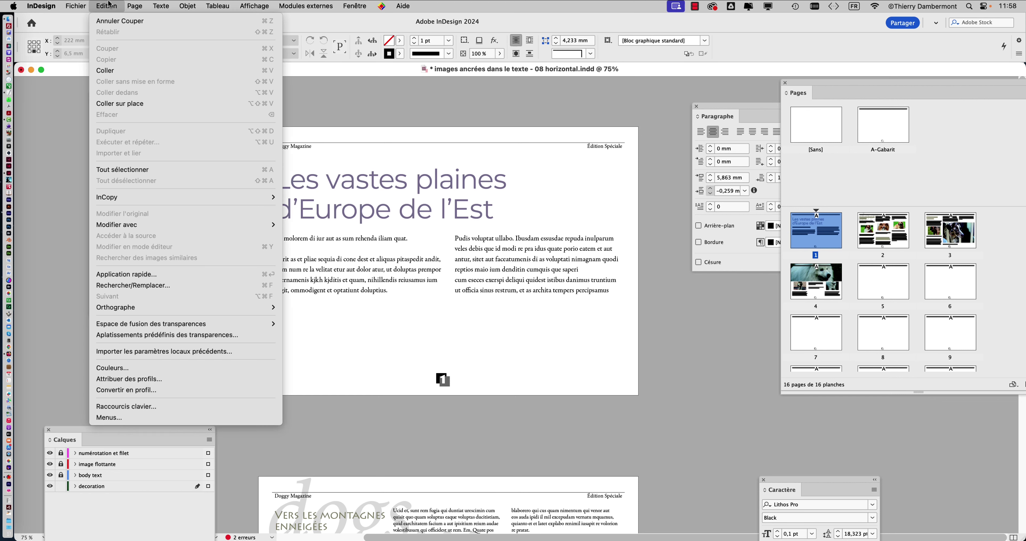
{"action": "left_click", "coordinate": [110, 76]}
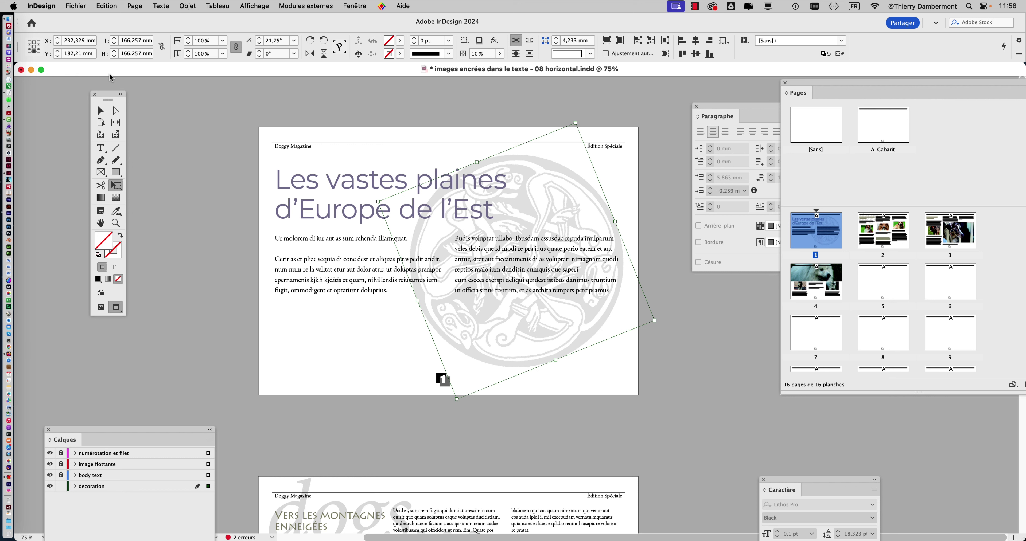
{"action": "key", "text": "Delete"}
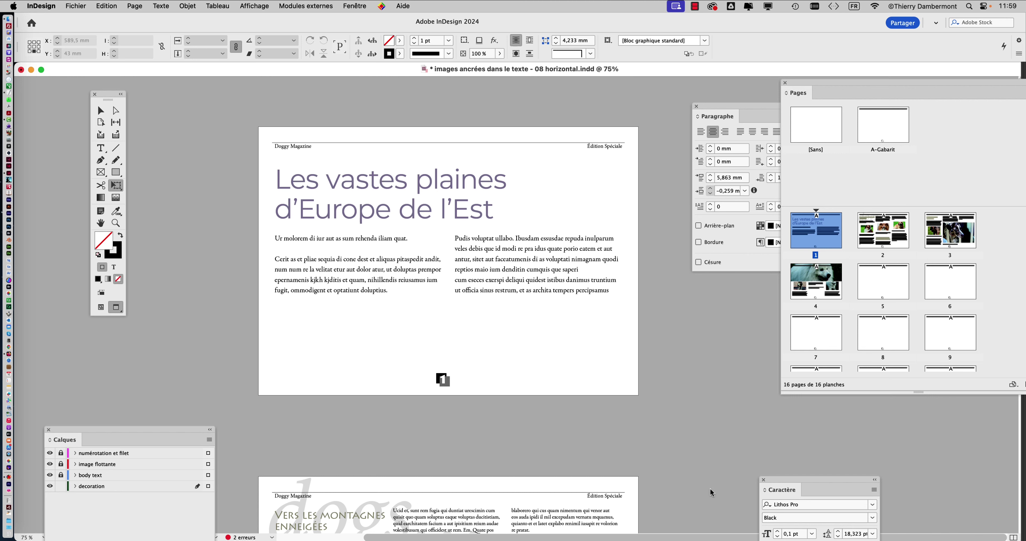
Try a regular paste of the Celtic image in a smaller document window, delete the copy and restore the window size.
{"action": "left_click_drag", "start_coordinate": [1016, 537], "coordinate": [525, 470]}
{"action": "key", "text": "alt+super+h"}
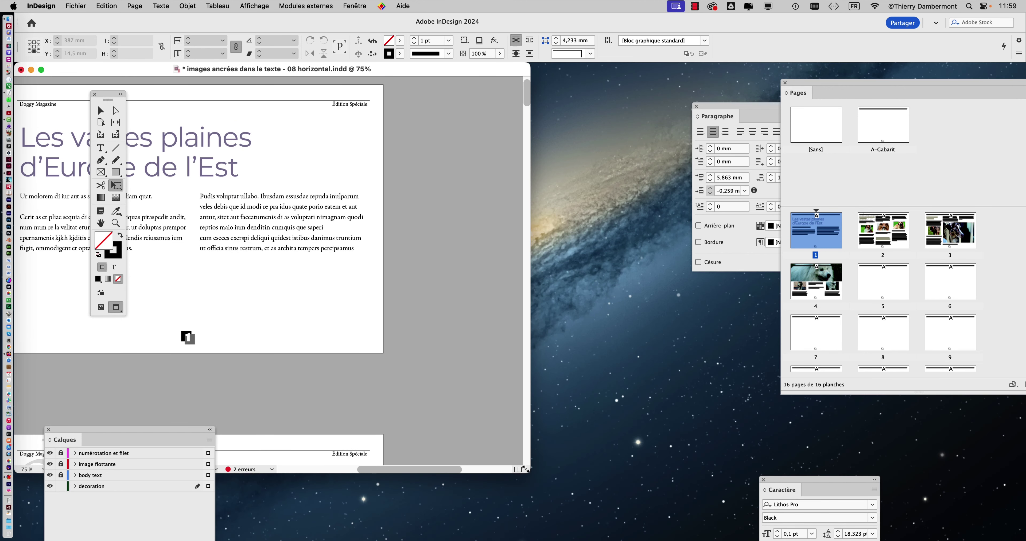
{"action": "left_click_drag", "start_coordinate": [389, 474], "coordinate": [425, 474]}
{"action": "key", "text": "super+v"}
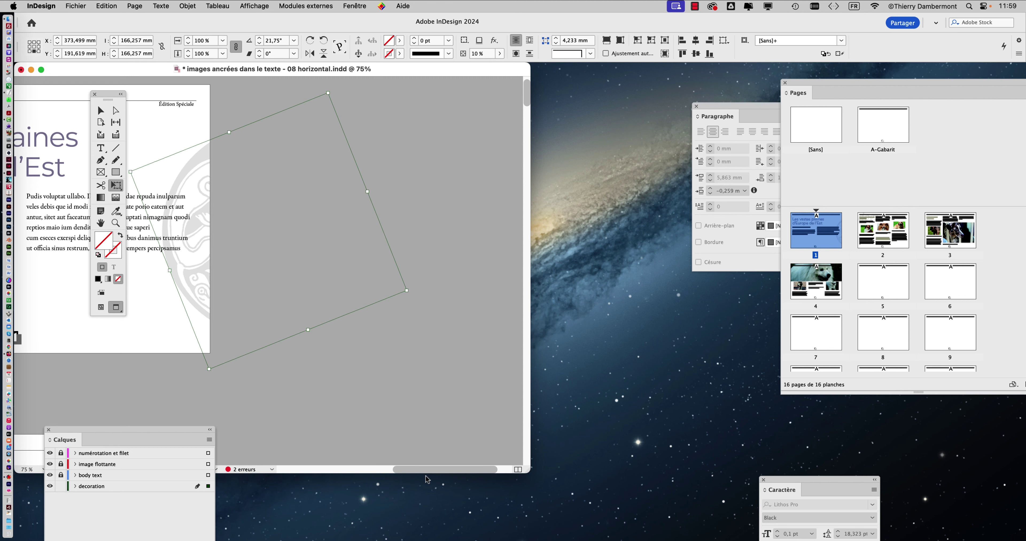
{"action": "key", "text": "BackSpace"}
{"action": "double_click", "coordinate": [527, 473]}
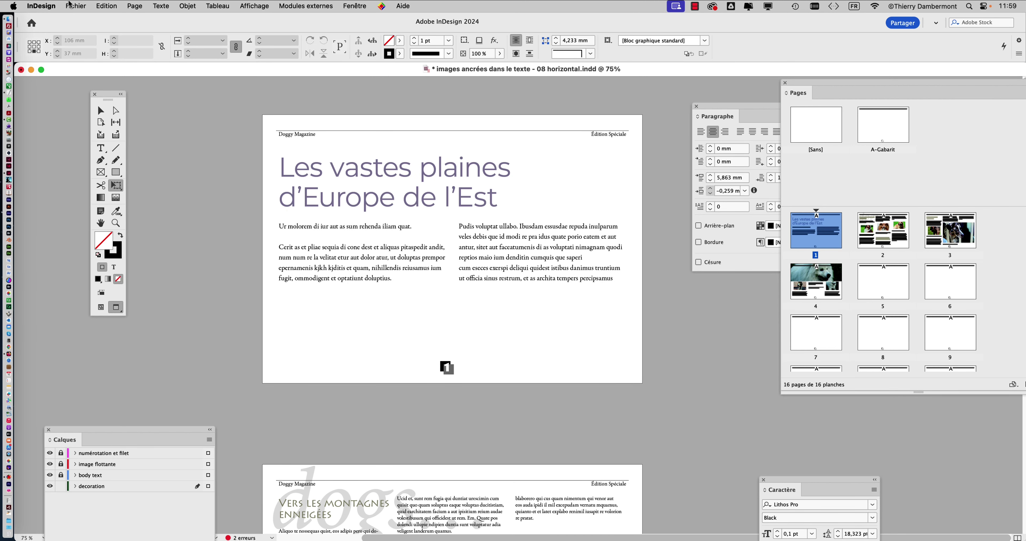
Paste the Celtic image in place on page 1, at its original parent-page position.
{"action": "left_click", "coordinate": [105, 5]}
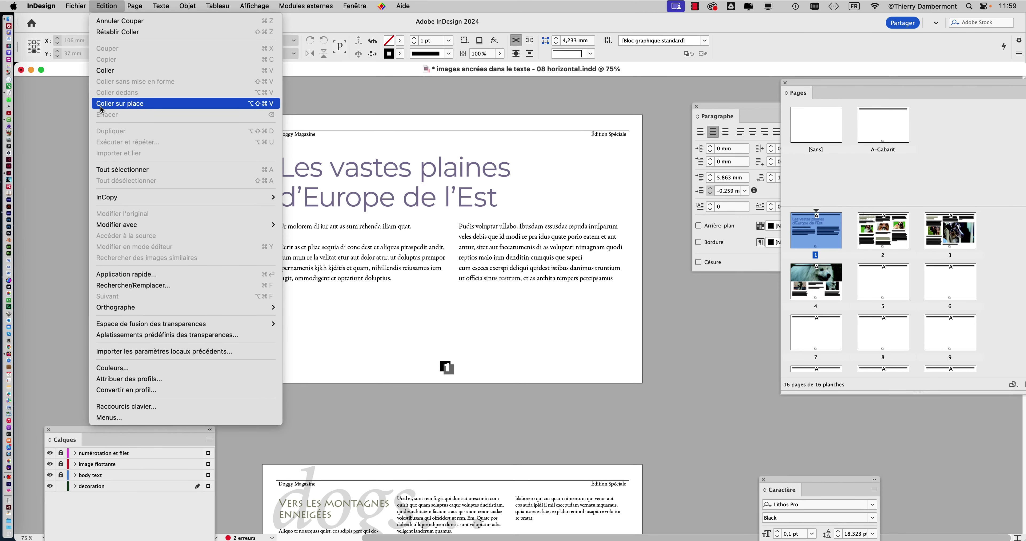
{"action": "left_click", "coordinate": [102, 104]}
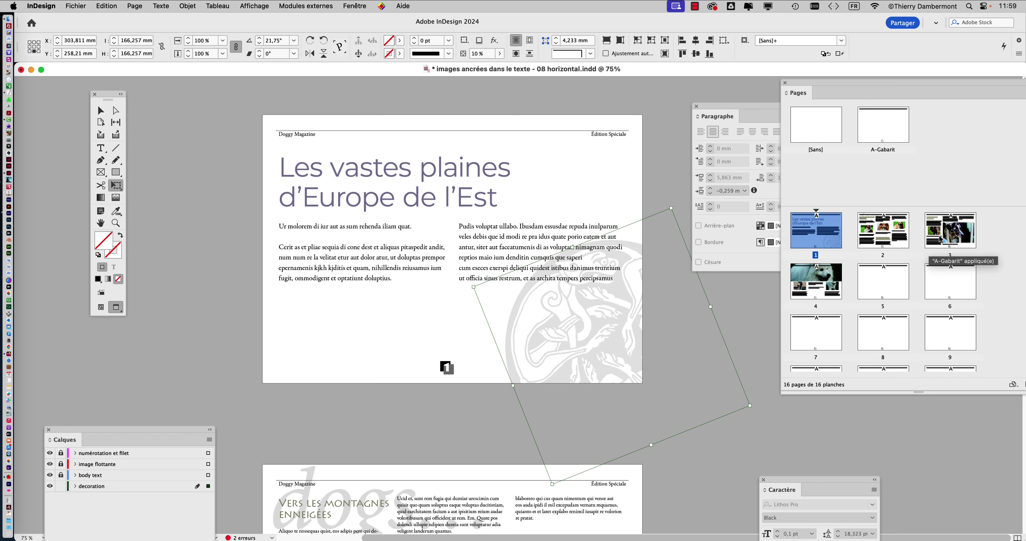
Try pasting the Celtic image in place on page 3, deselect it and undo the paste.
{"action": "left_click", "coordinate": [897, 235]}
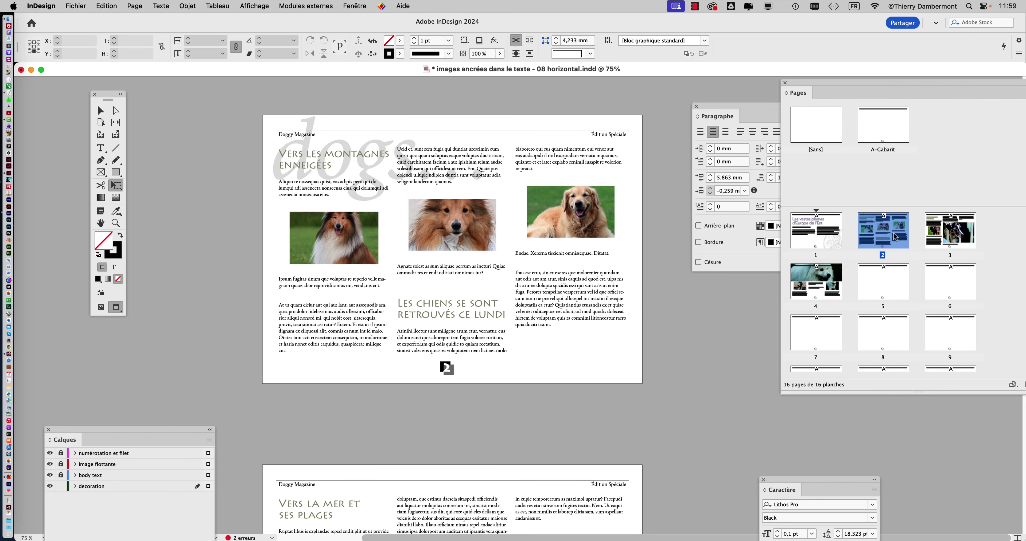
{"action": "double_click", "coordinate": [957, 234]}
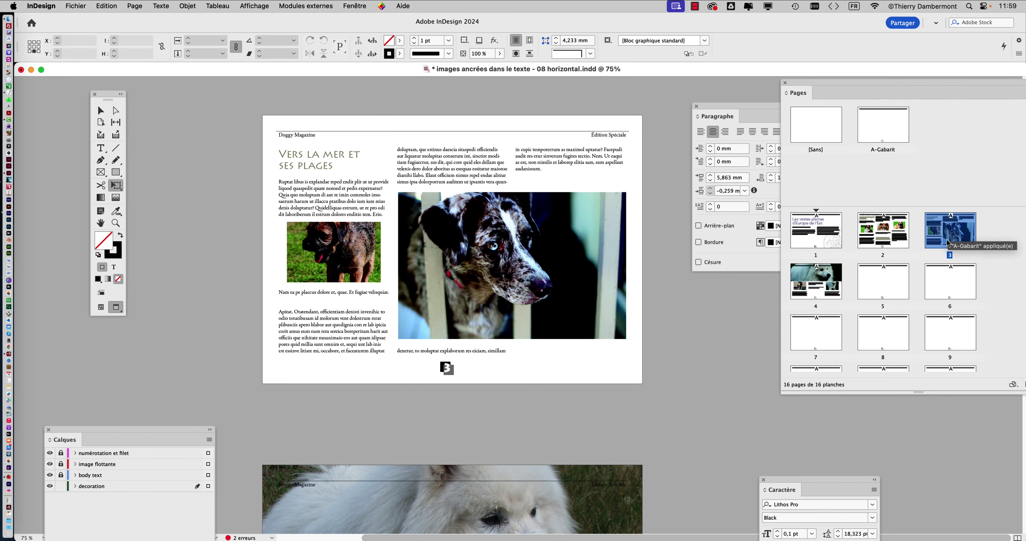
{"action": "left_click", "coordinate": [111, 5]}
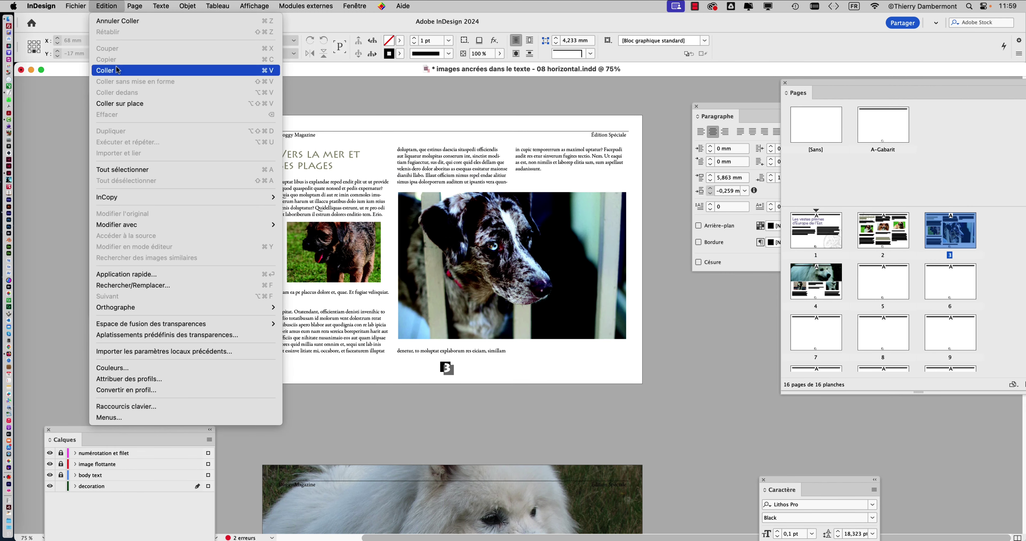
{"action": "left_click", "coordinate": [119, 104]}
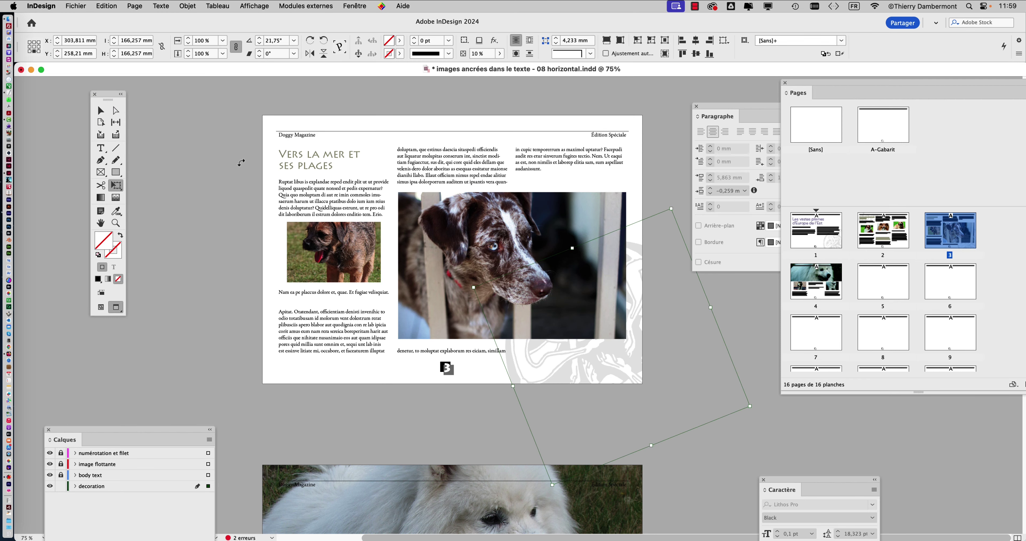
{"action": "left_click", "coordinate": [101, 111]}
{"action": "left_click", "coordinate": [175, 140]}
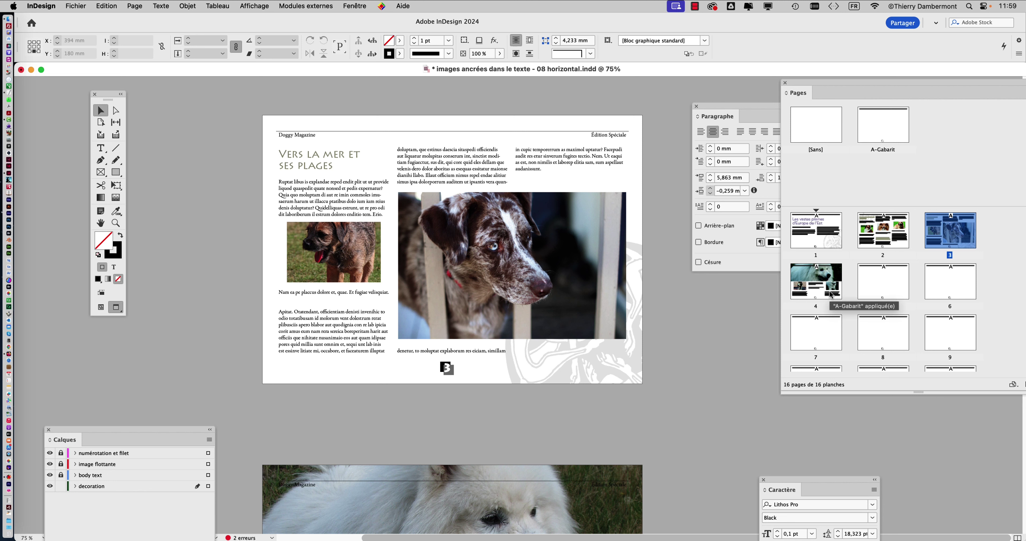
{"action": "key", "text": "super+z"}
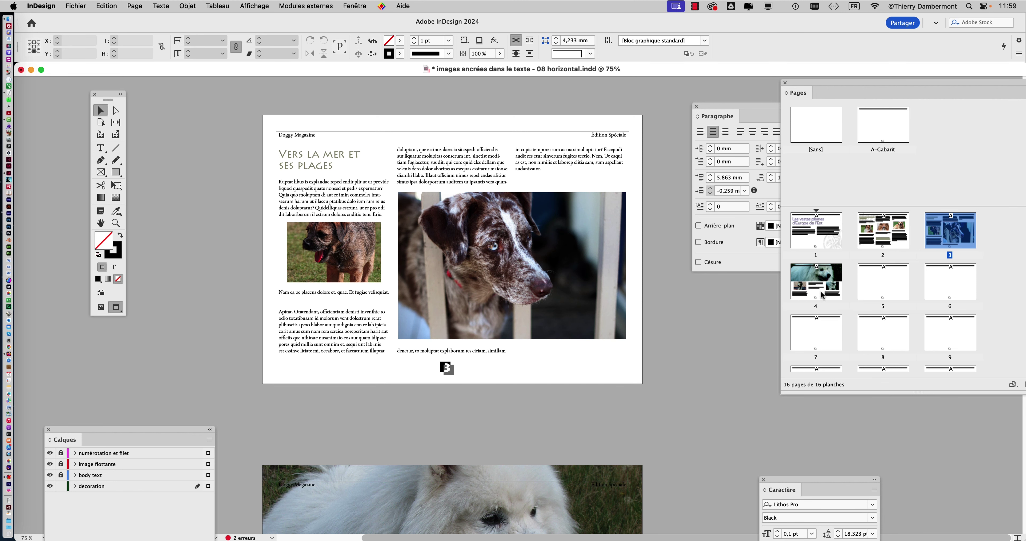
Paste the Celtic image in place on page 4 and deselect it.
{"action": "double_click", "coordinate": [821, 293]}
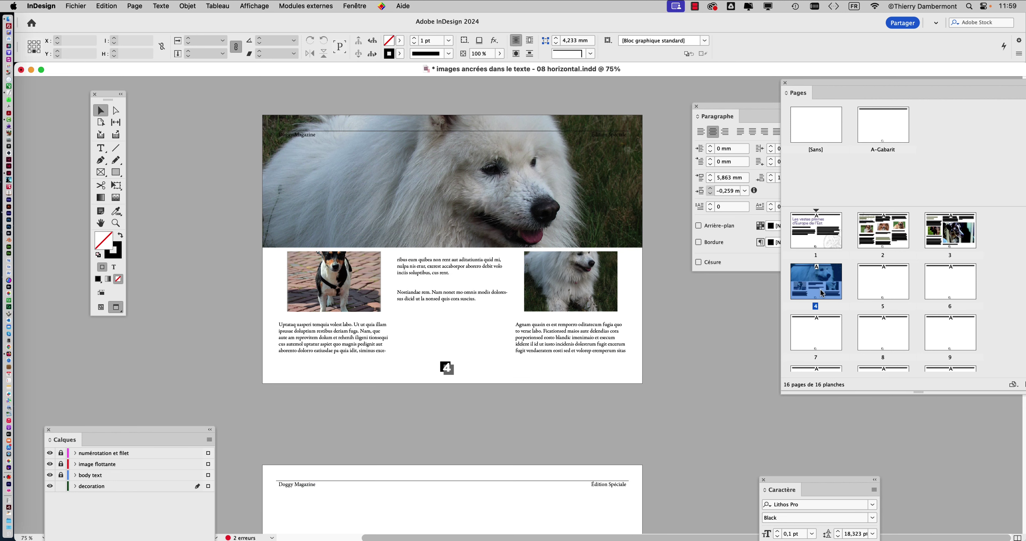
{"action": "left_click", "coordinate": [112, 6]}
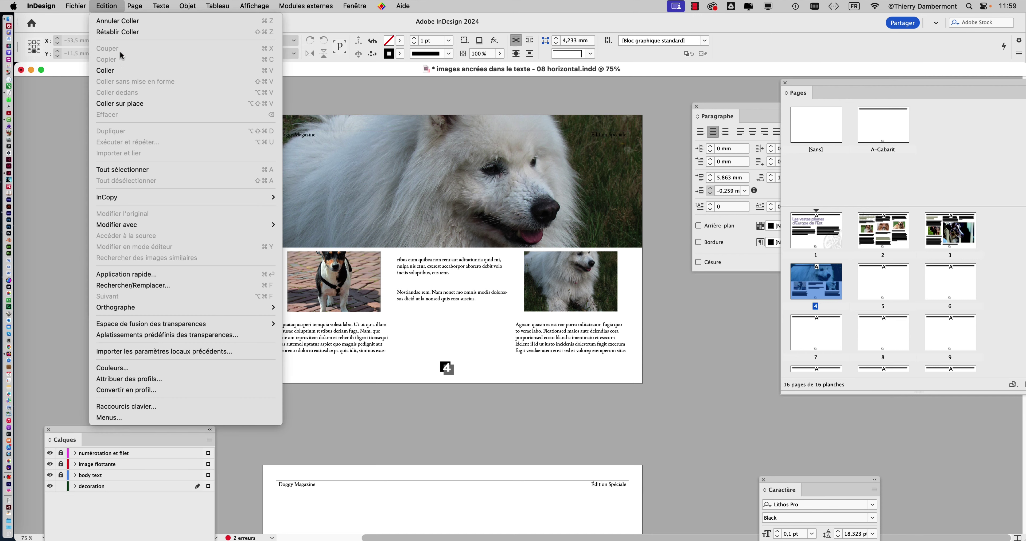
{"action": "left_click", "coordinate": [137, 99]}
{"action": "left_click", "coordinate": [665, 179]}
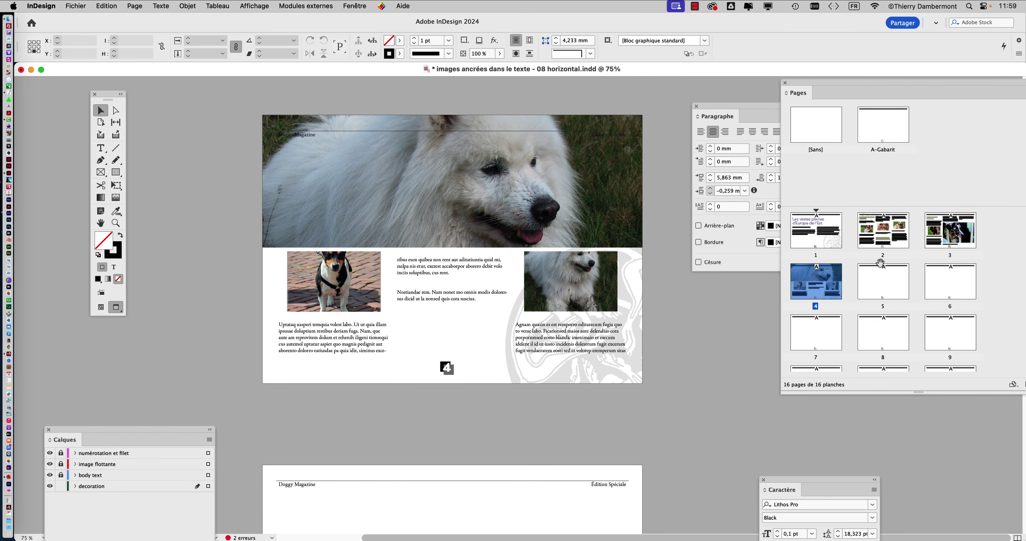
Display pages 2, 1, 5 and 4 in turn to compare their Celtic image decoration.
{"action": "double_click", "coordinate": [873, 235]}
{"action": "double_click", "coordinate": [805, 237]}
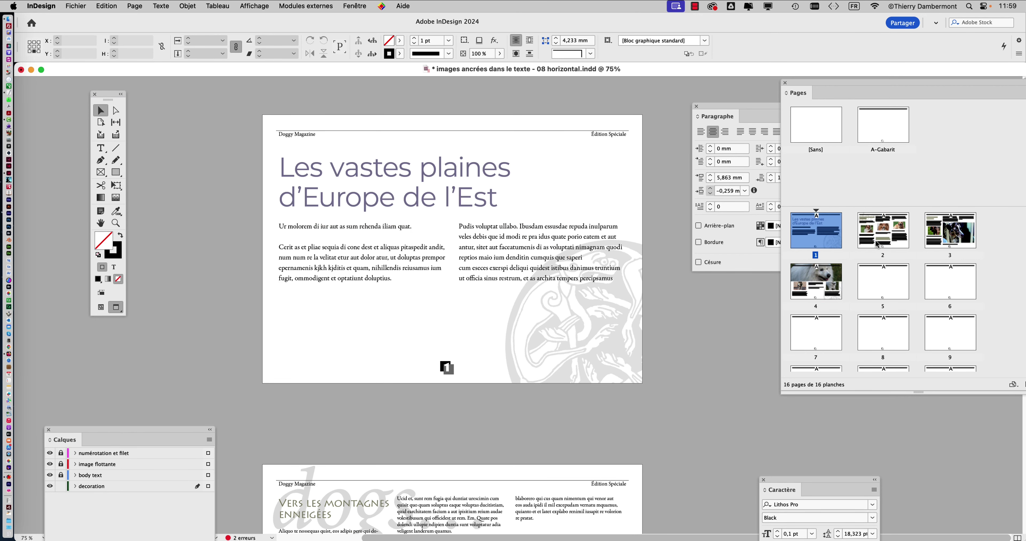
{"action": "double_click", "coordinate": [892, 280]}
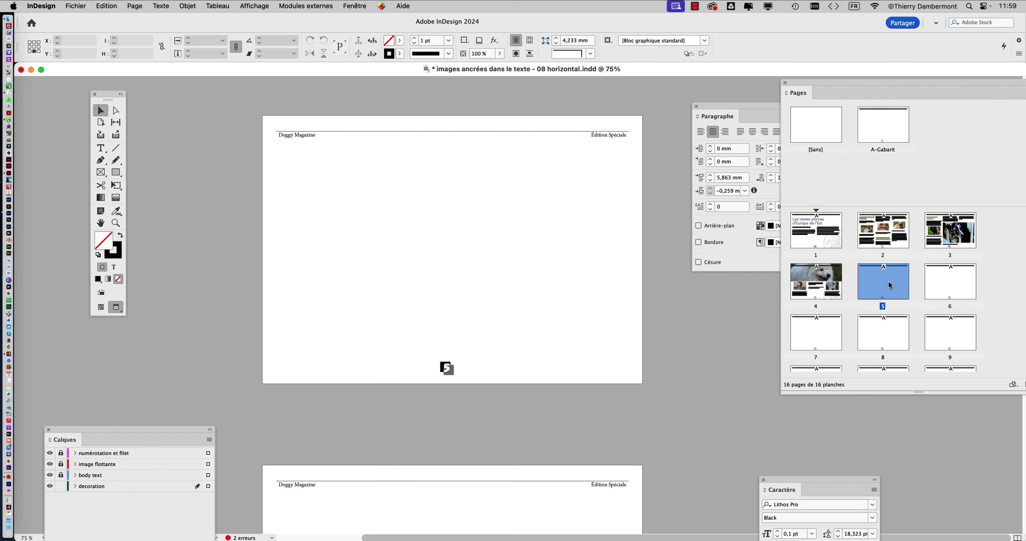
{"action": "double_click", "coordinate": [819, 290]}
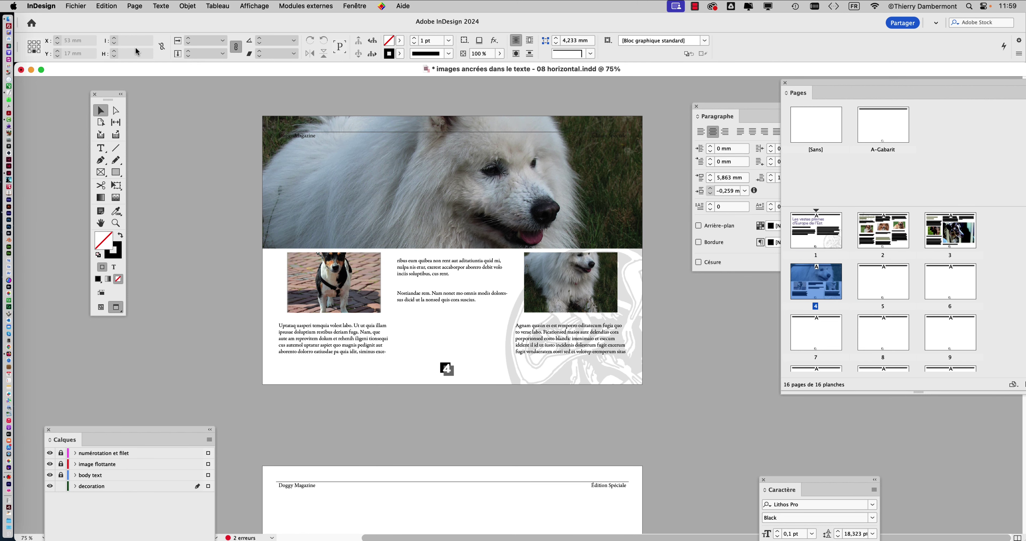
Save the document under the new name "images ancrées dans le texte - 09 horizontal".
{"action": "left_click", "coordinate": [75, 5]}
{"action": "left_click", "coordinate": [119, 93]}
{"action": "left_click", "coordinate": [634, 77]}
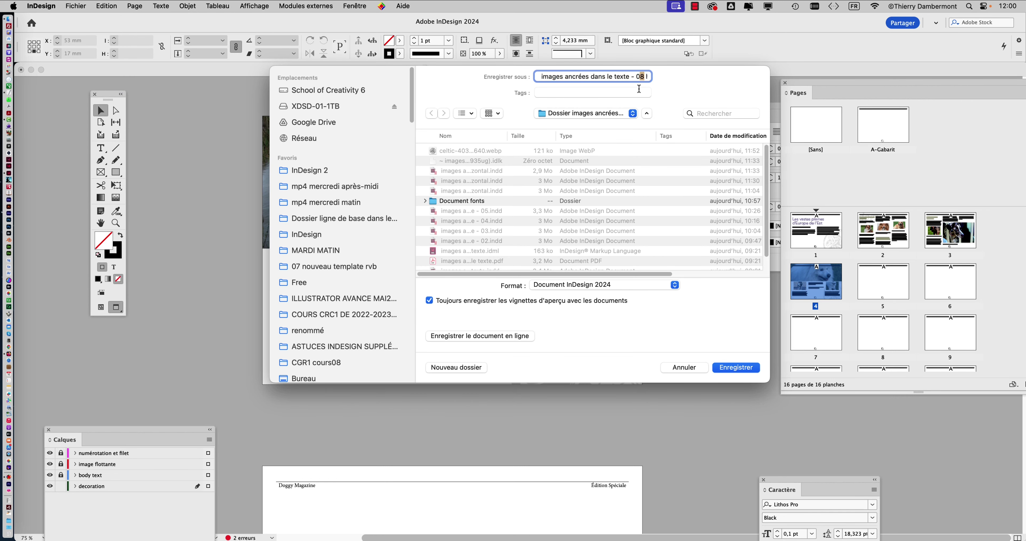
{"action": "key", "text": "Return"}
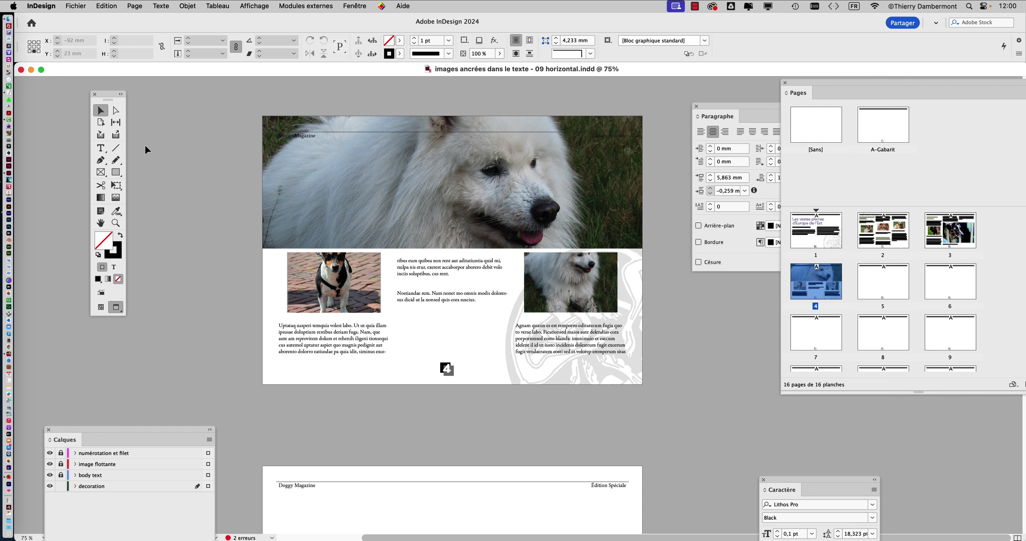
Display pages 1, 2 and 4 in turn to examine their decoration, keeping the layer list clear of the page content.
{"action": "left_click", "coordinate": [824, 237]}
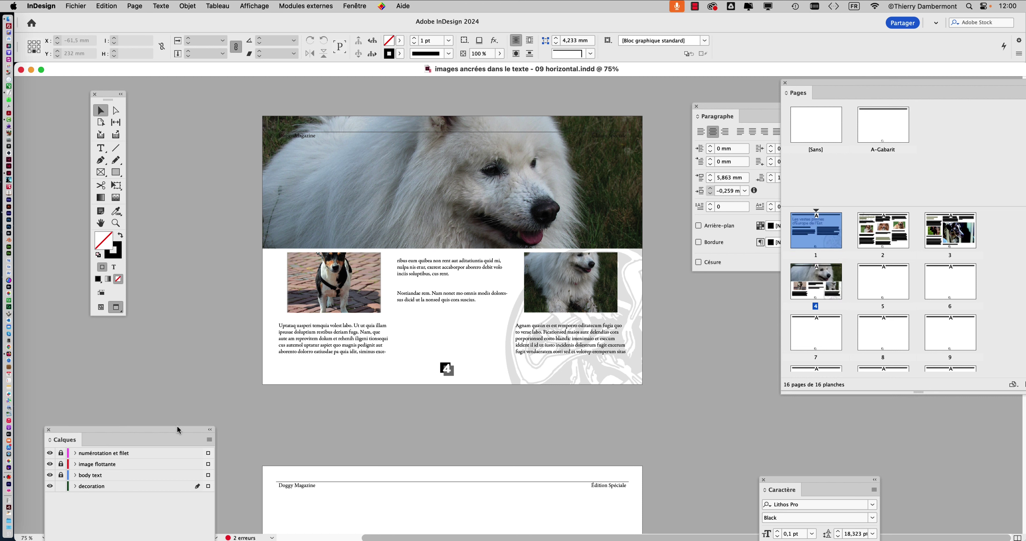
{"action": "left_click_drag", "start_coordinate": [179, 430], "coordinate": [276, 105]}
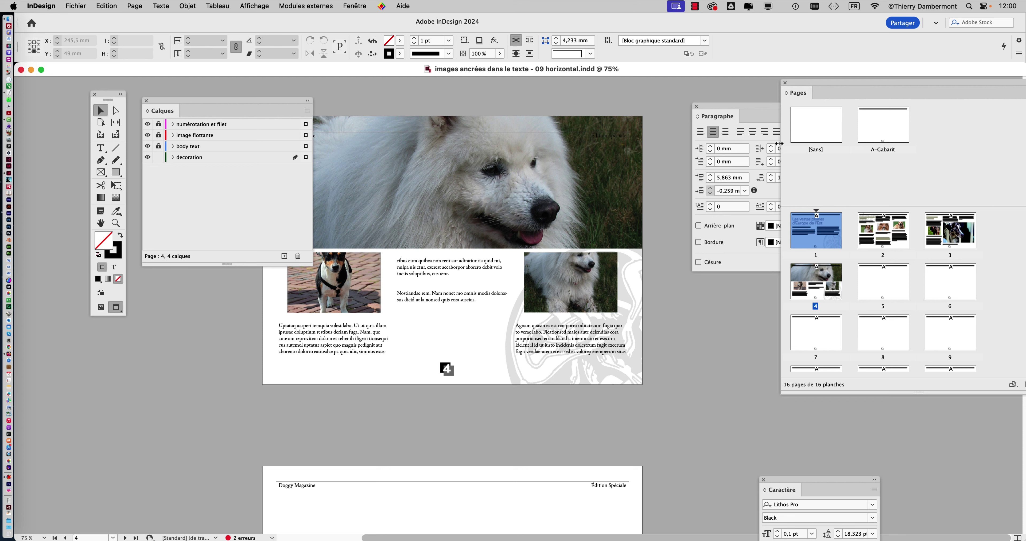
{"action": "double_click", "coordinate": [815, 227]}
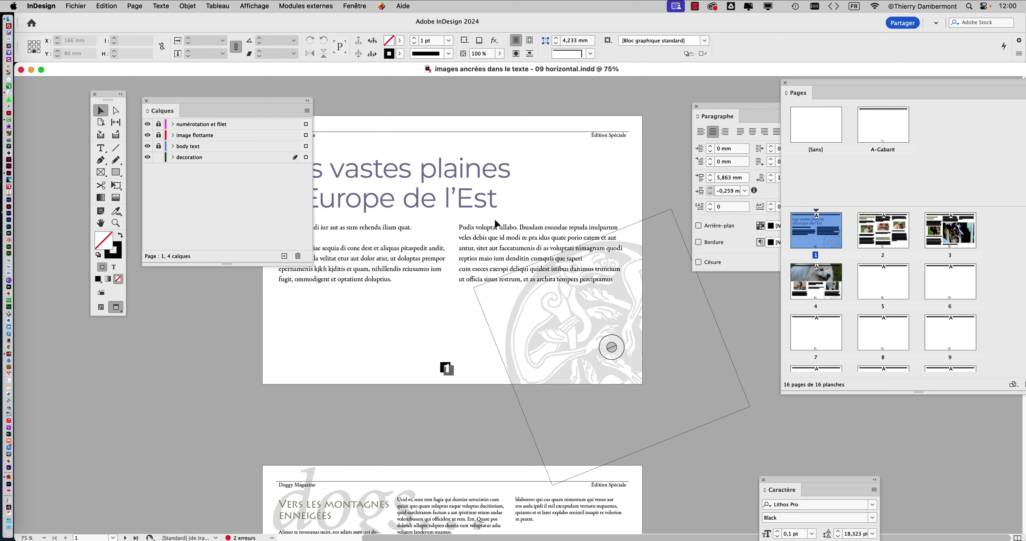
{"action": "left_click_drag", "start_coordinate": [280, 104], "coordinate": [290, 288]}
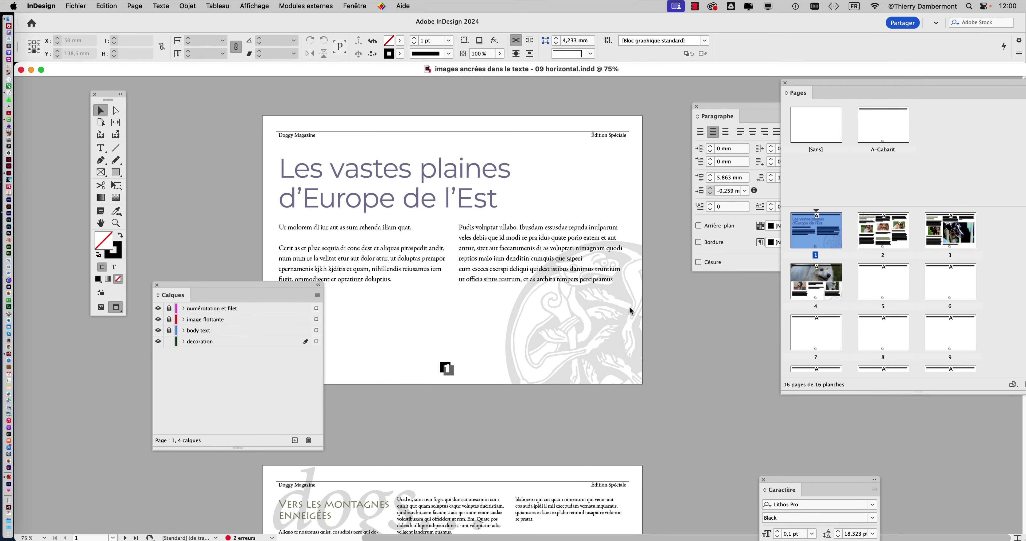
{"action": "double_click", "coordinate": [893, 241]}
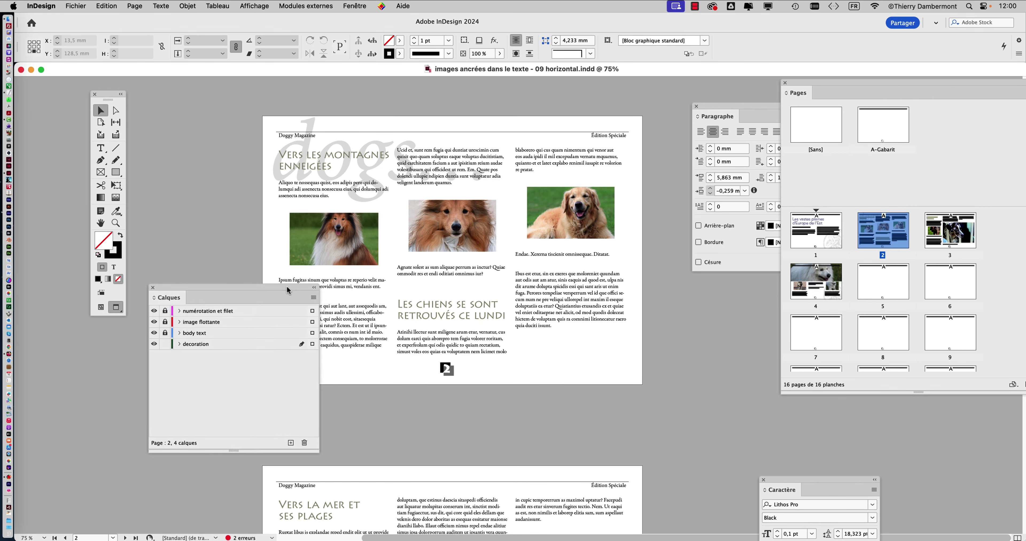
{"action": "left_click_drag", "start_coordinate": [286, 285], "coordinate": [199, 336]}
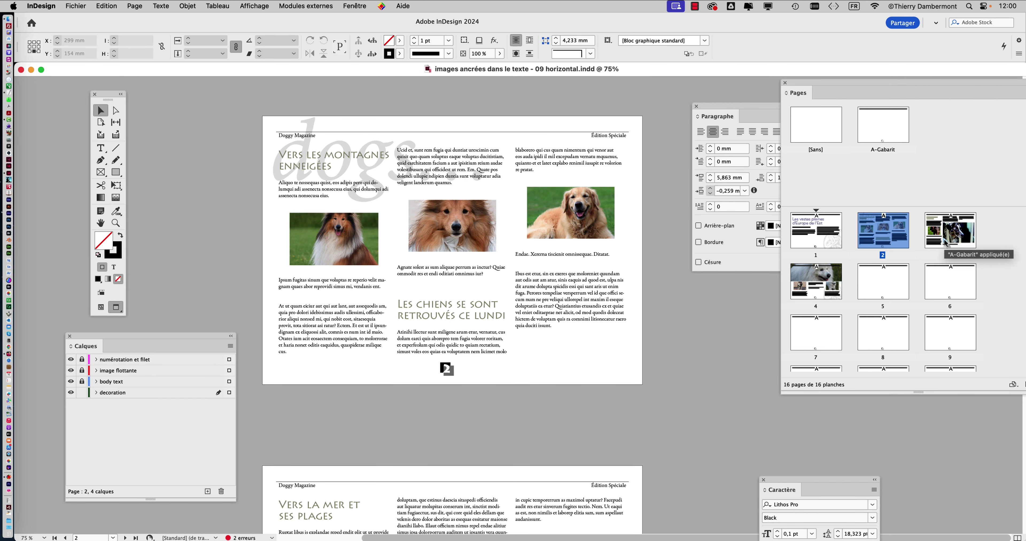
{"action": "double_click", "coordinate": [831, 287]}
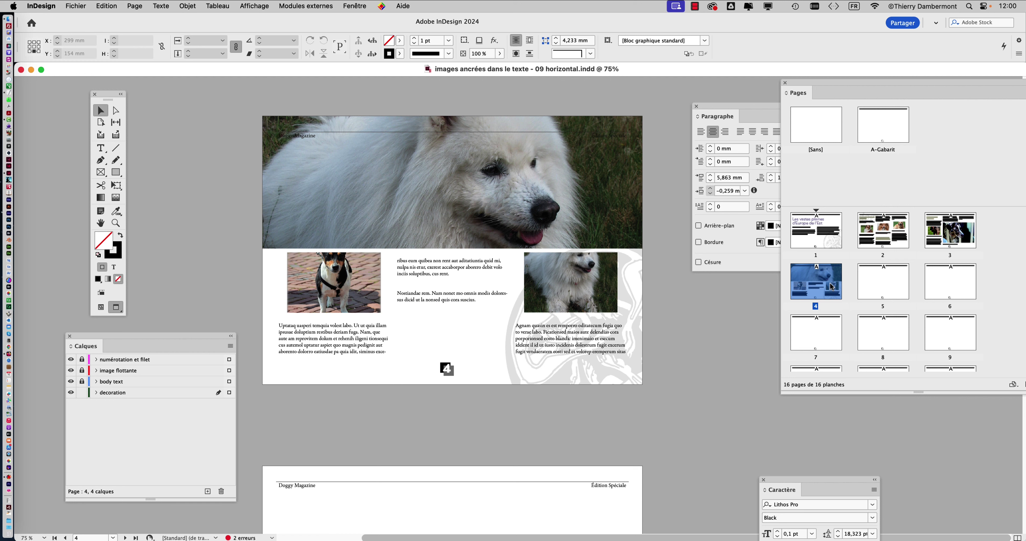
Enlarge page 1's Celtic image with Free Transform to about 281 mm square and shift it to the page's lower centre.
{"action": "double_click", "coordinate": [834, 250]}
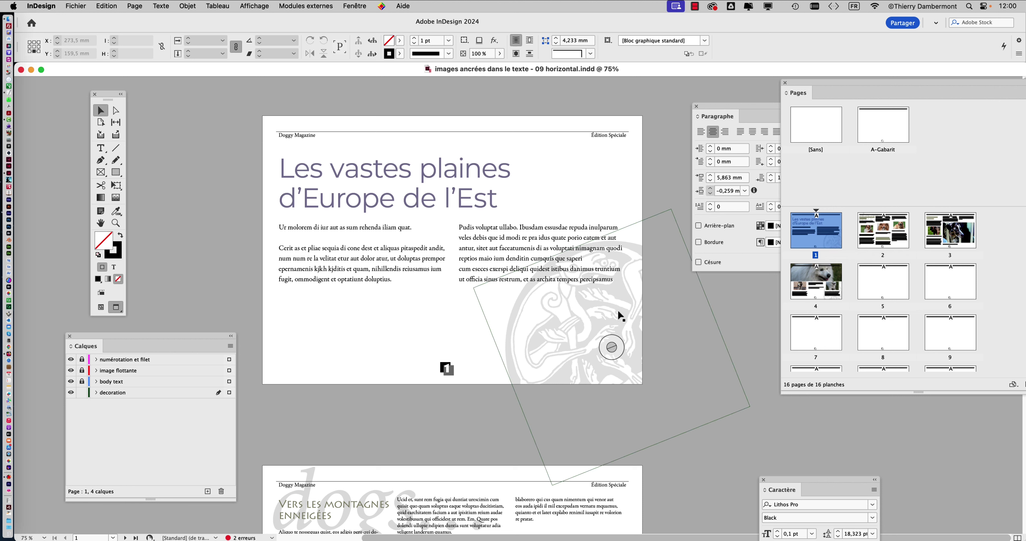
{"action": "double_click", "coordinate": [807, 231], "text": "alt"}
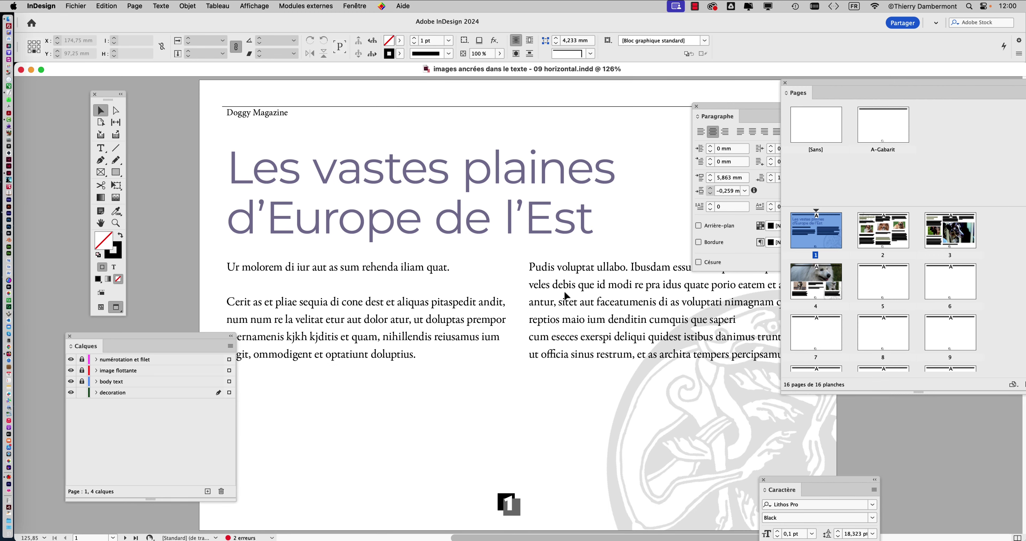
{"action": "key", "text": "super+minus"}
{"action": "key", "text": "super+minus"}
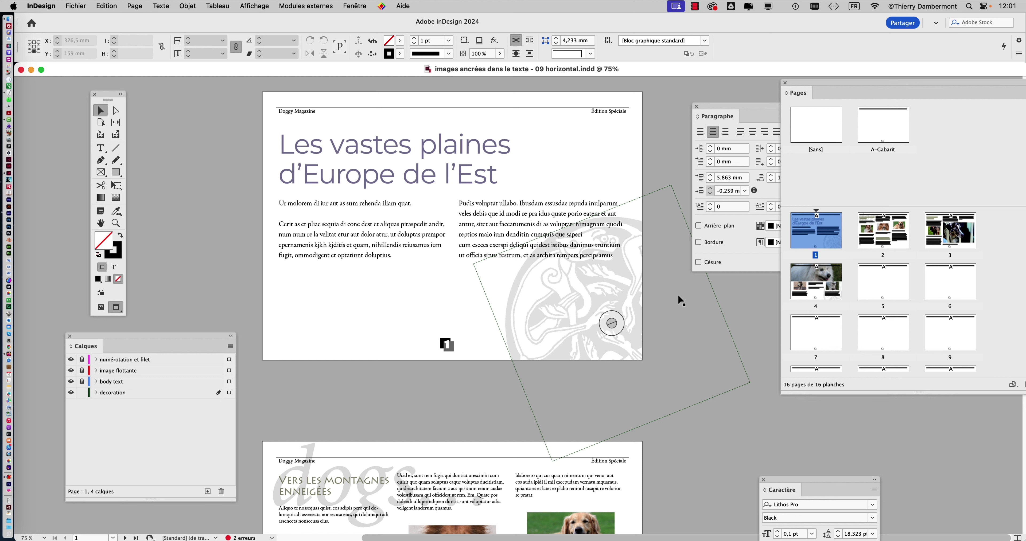
{"action": "left_click", "coordinate": [624, 288]}
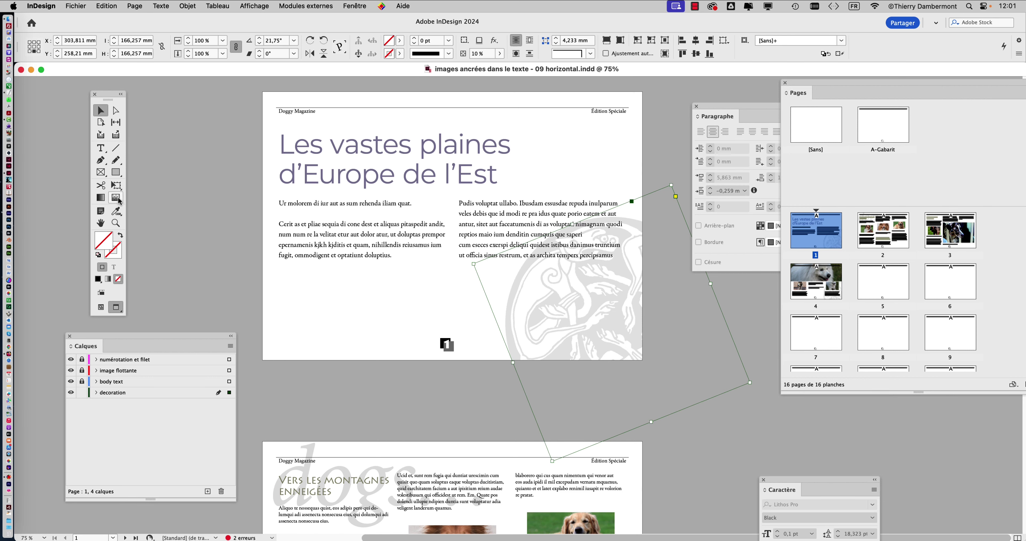
{"action": "left_click", "coordinate": [115, 185]}
{"action": "key", "text": "super+minus"}
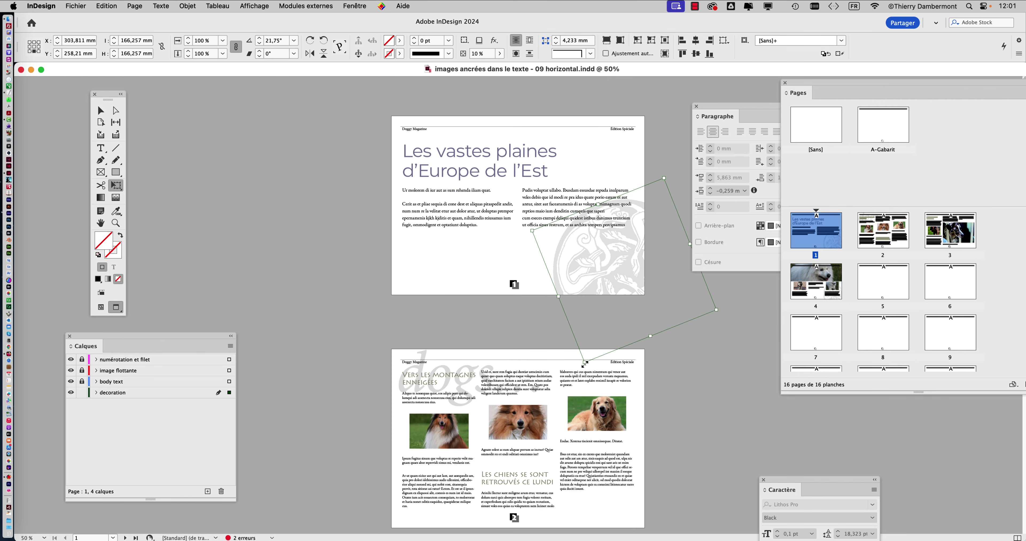
{"action": "left_click_drag", "start_coordinate": [584, 363], "coordinate": [529, 489]}
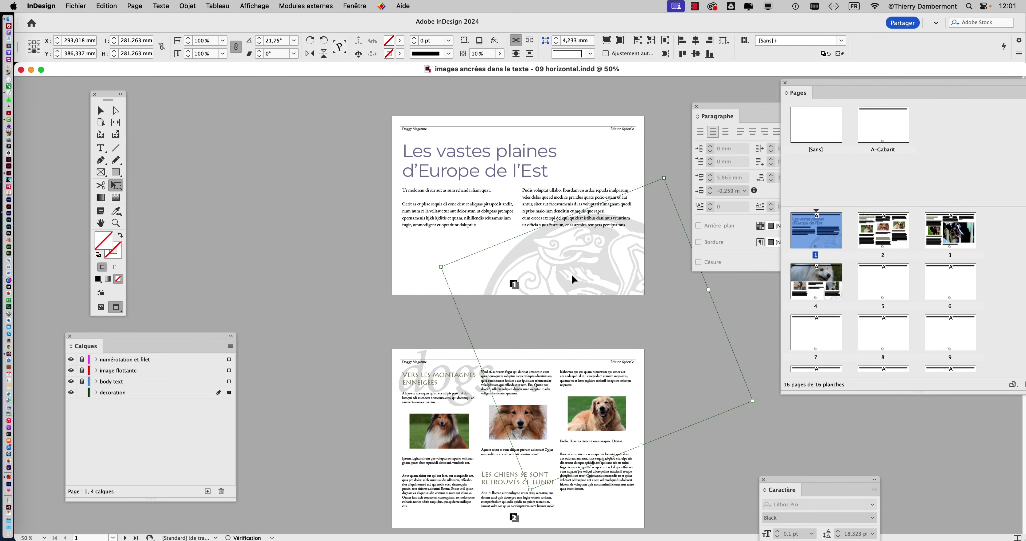
{"action": "left_click_drag", "start_coordinate": [573, 278], "coordinate": [449, 293]}
{"action": "left_click_drag", "start_coordinate": [458, 294], "coordinate": [502, 269]}
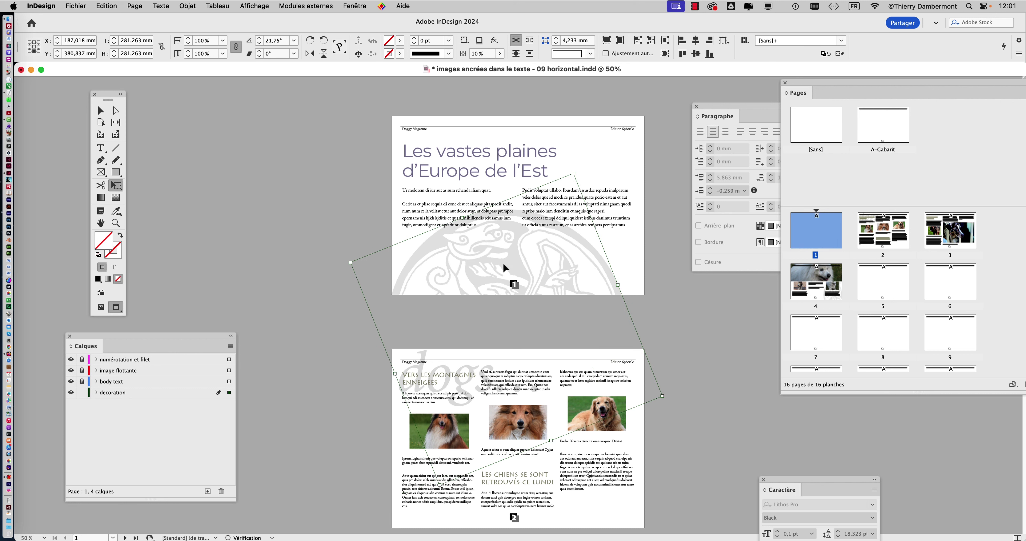
Scale page 4's Celtic image down to about 103 mm square, place it near the page number and deselect it.
{"action": "double_click", "coordinate": [822, 293]}
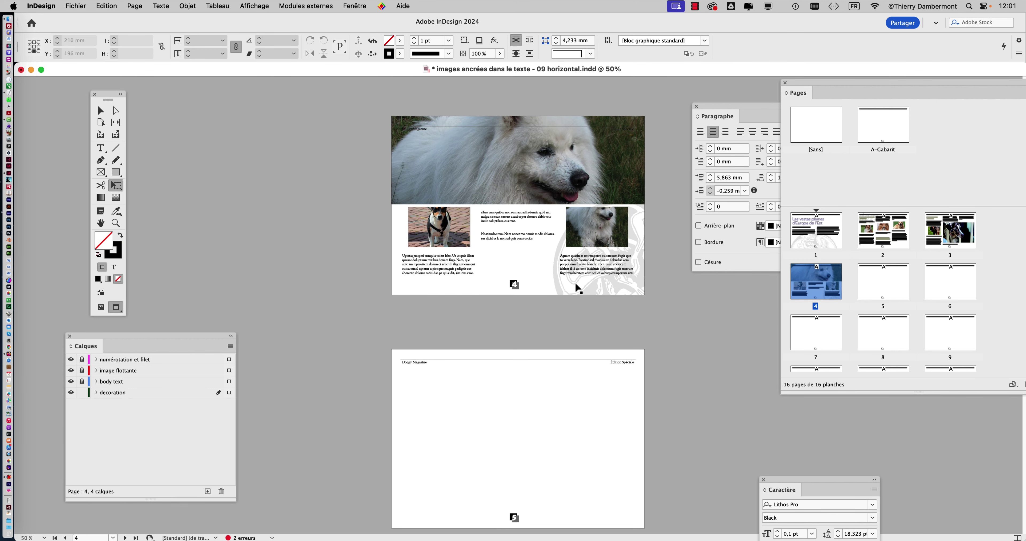
{"action": "left_click_drag", "start_coordinate": [574, 281], "coordinate": [559, 254]}
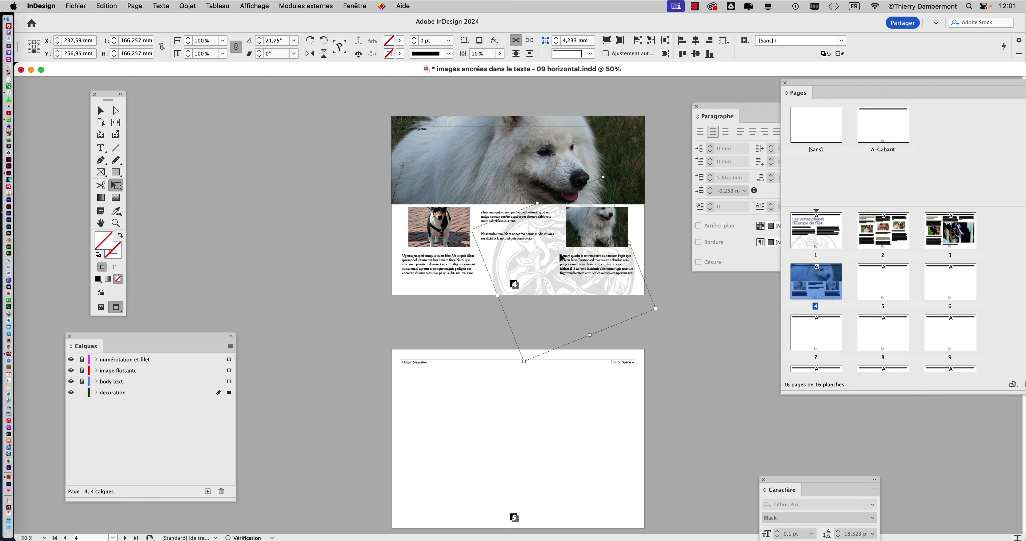
{"action": "left_click_drag", "start_coordinate": [664, 313], "coordinate": [615, 293]}
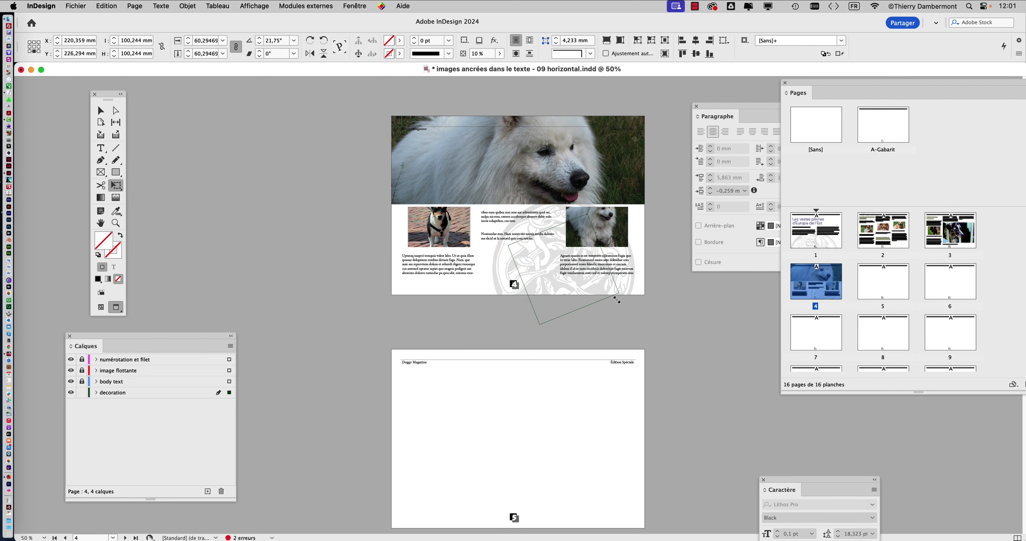
{"action": "left_click_drag", "start_coordinate": [538, 278], "coordinate": [523, 269]}
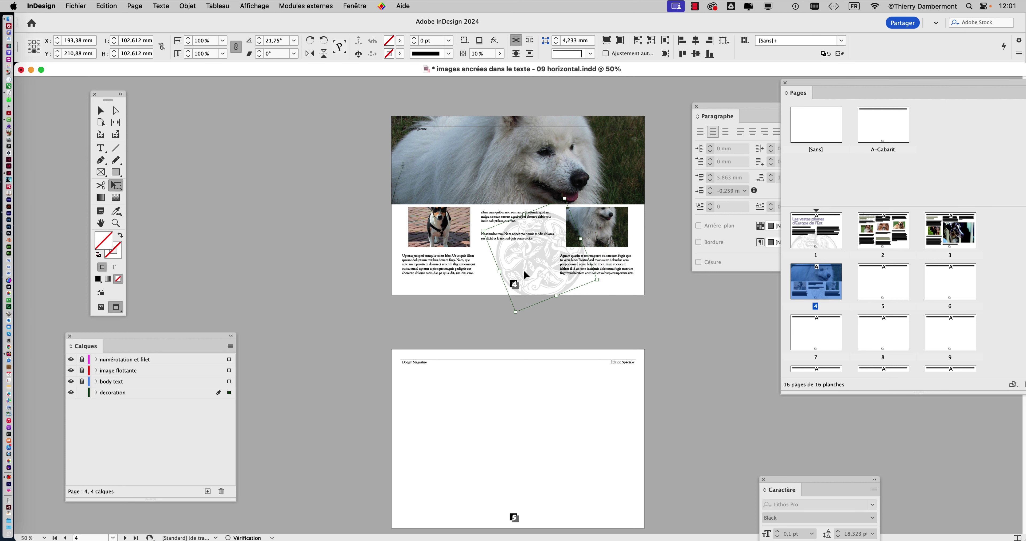
{"action": "left_click", "coordinate": [101, 111]}
{"action": "left_click", "coordinate": [253, 196]}
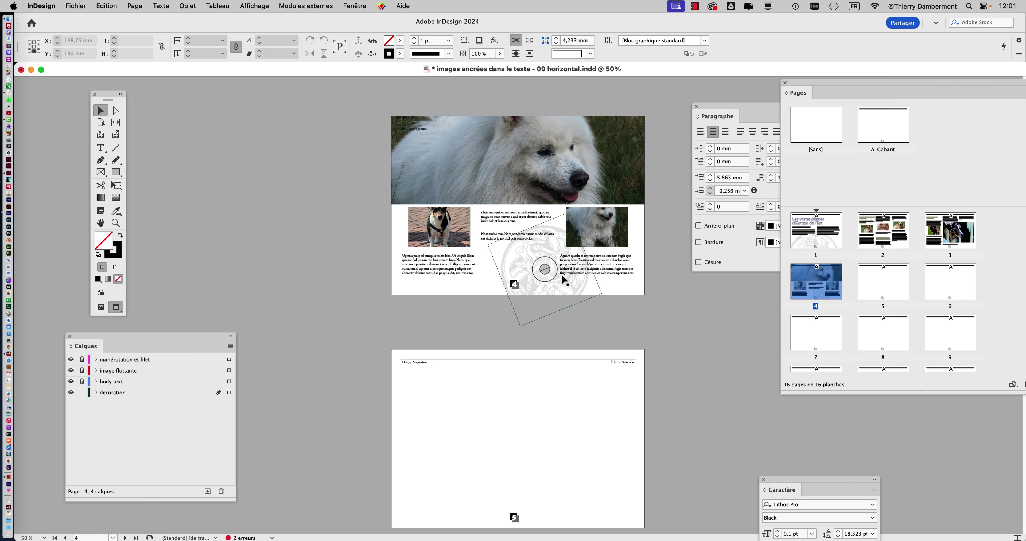
Move page 4's Celtic image further left, between the small dog photo's text column and the page number.
{"action": "key", "text": "super+1"}
{"action": "scroll", "coordinate": [563, 280], "scroll_direction": "right", "scroll_amount": 5}
{"action": "left_click", "coordinate": [397, 263]}
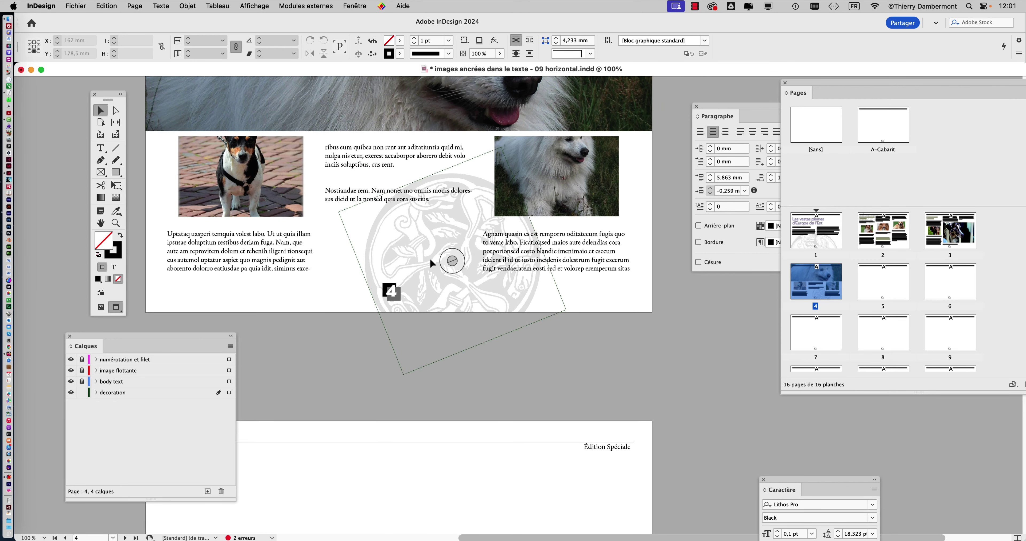
{"action": "left_click", "coordinate": [381, 373]}
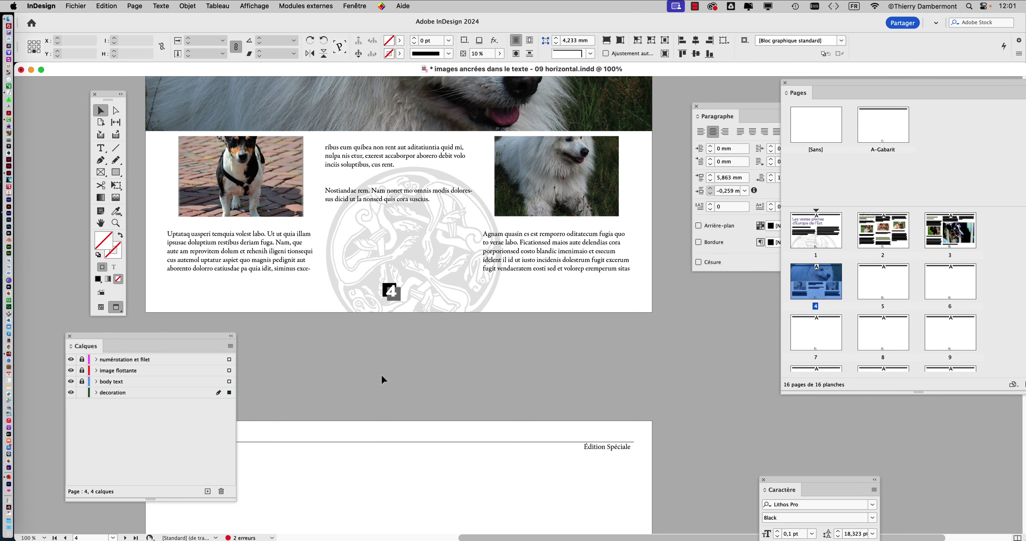
{"action": "left_click_drag", "start_coordinate": [430, 280], "coordinate": [341, 289]}
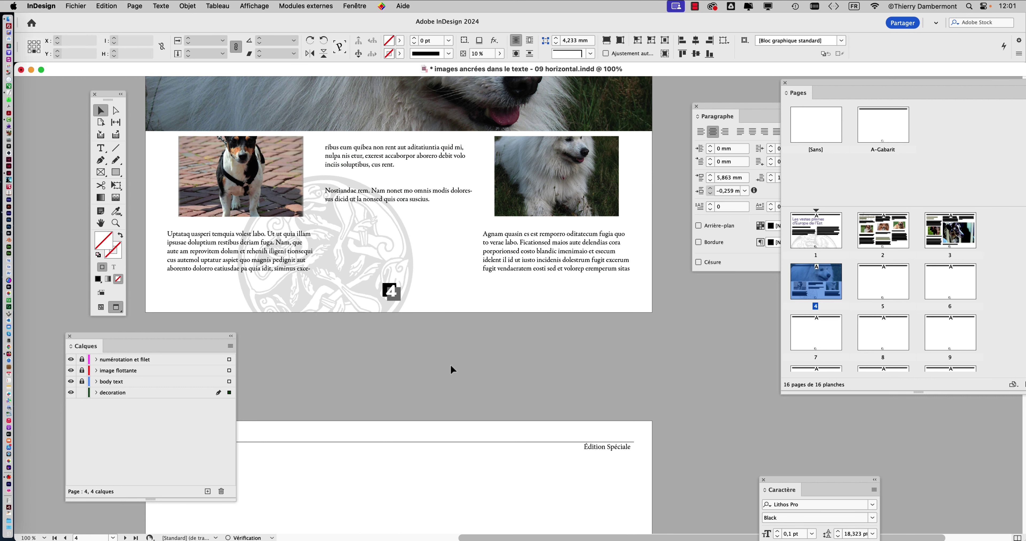
Enlarge page 4's Celtic image with Free Transform to about 147 mm square, centred around the page number, and deselect it.
{"action": "left_click_drag", "start_coordinate": [438, 311], "coordinate": [539, 354]}
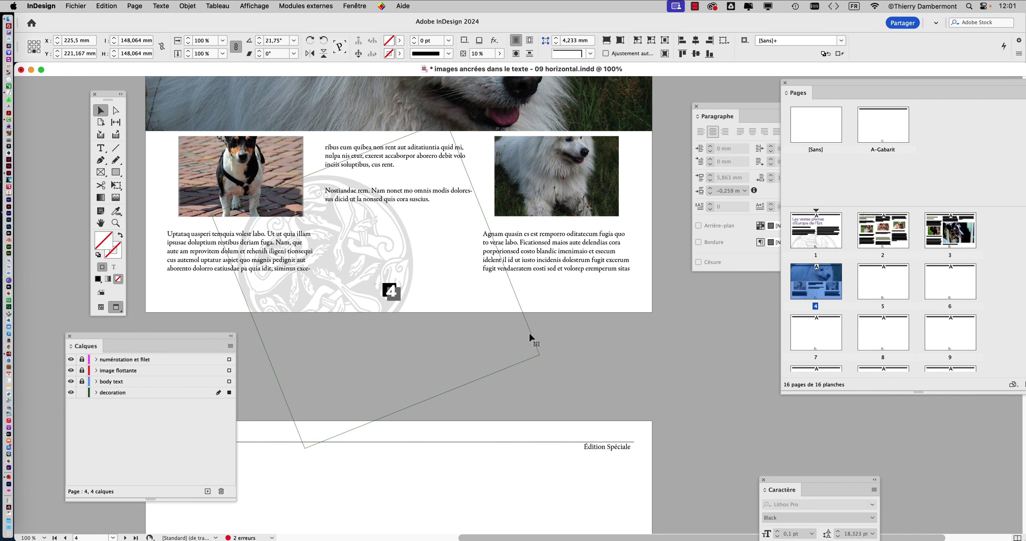
{"action": "key", "text": "e"}
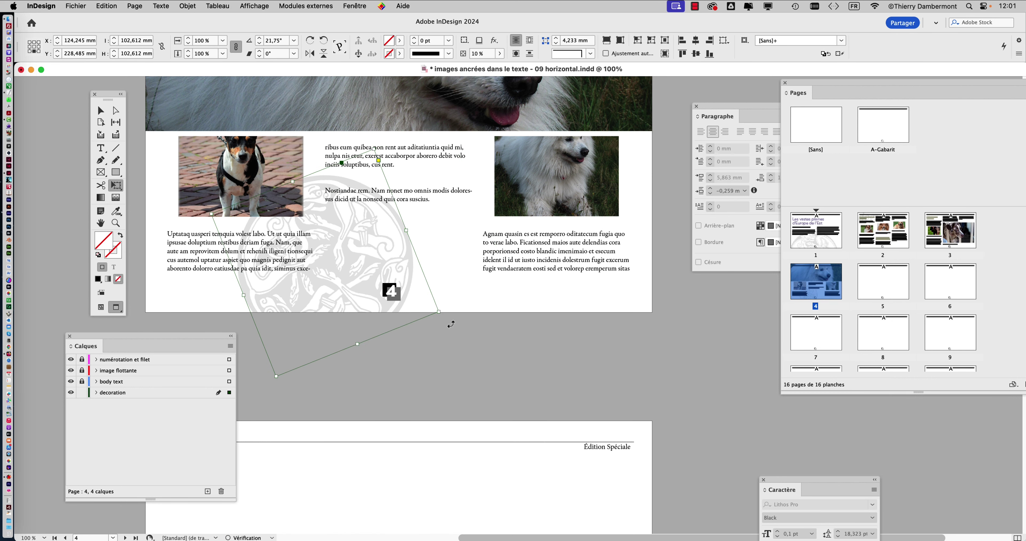
{"action": "left_click_drag", "start_coordinate": [539, 354], "coordinate": [562, 338]}
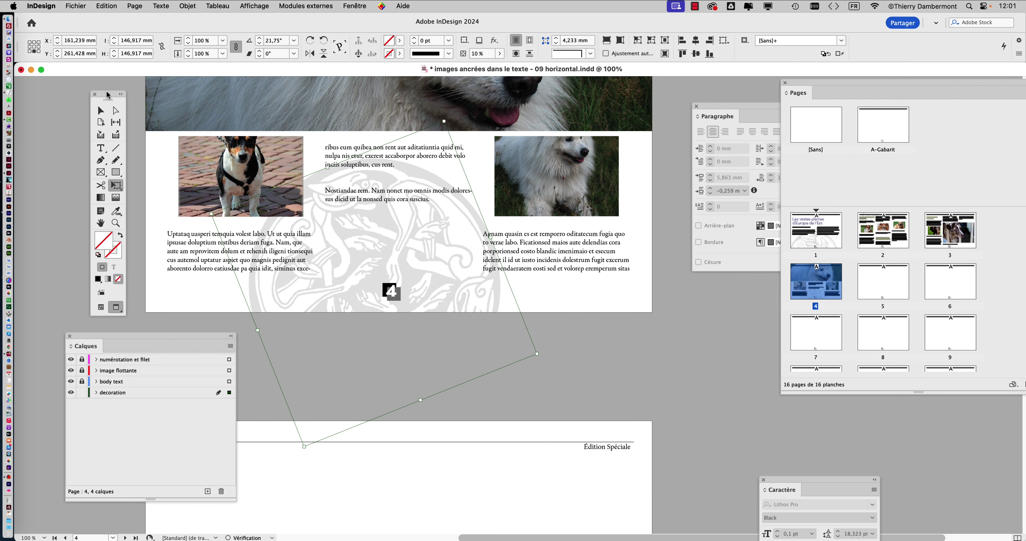
{"action": "left_click", "coordinate": [100, 109]}
{"action": "left_click", "coordinate": [704, 313]}
{"action": "key", "text": "super+minus"}
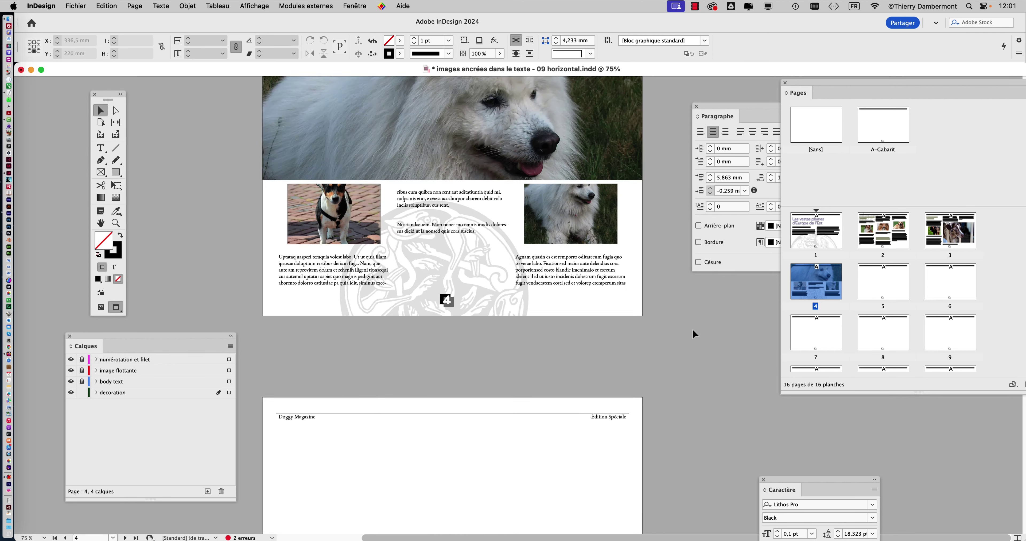
Reposition the Pages panel beside the tools and enlarge it to show all sixteen pages, four per row.
{"action": "scroll", "coordinate": [364, 191], "scroll_direction": "down", "scroll_amount": 1}
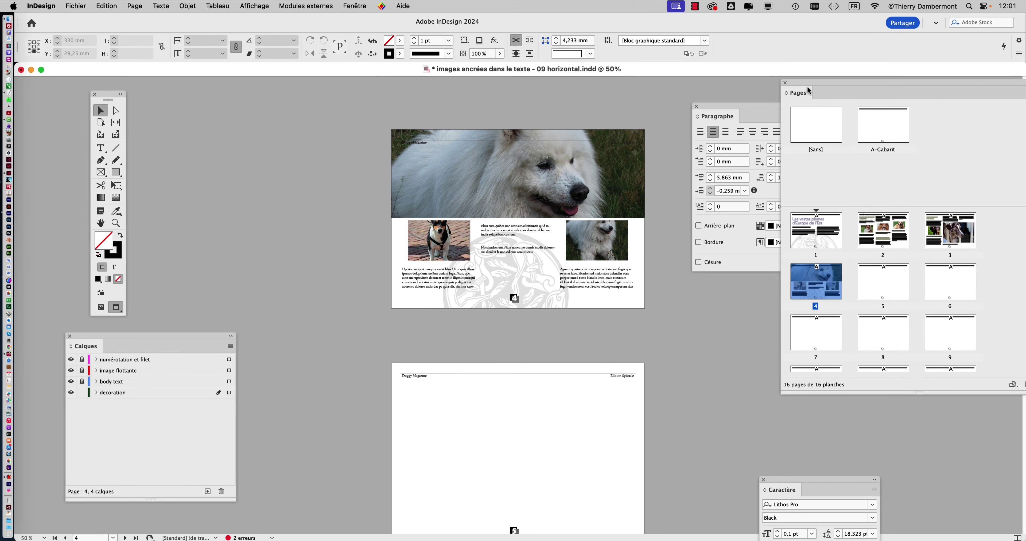
{"action": "left_click_drag", "start_coordinate": [809, 88], "coordinate": [204, 89]}
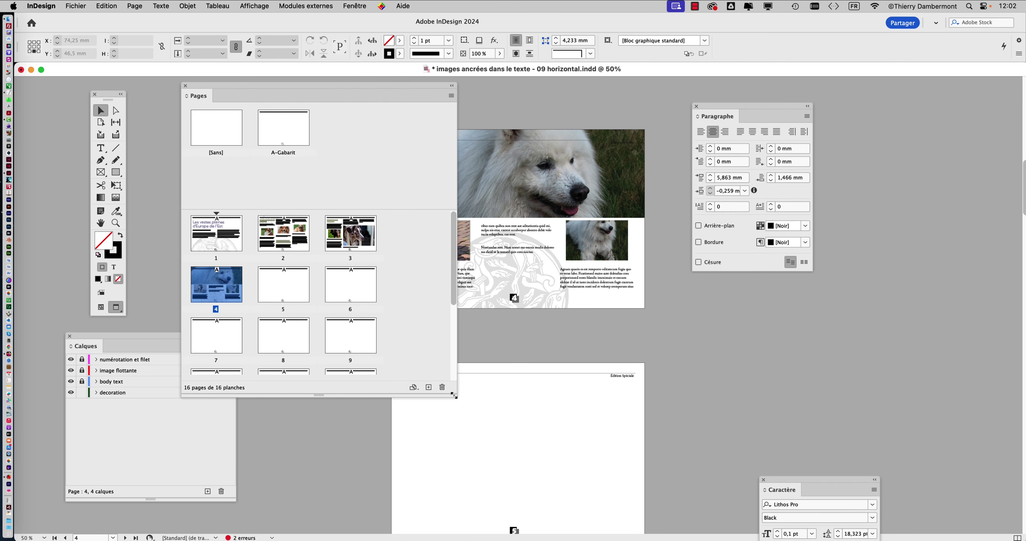
{"action": "left_click_drag", "start_coordinate": [457, 399], "coordinate": [475, 485]}
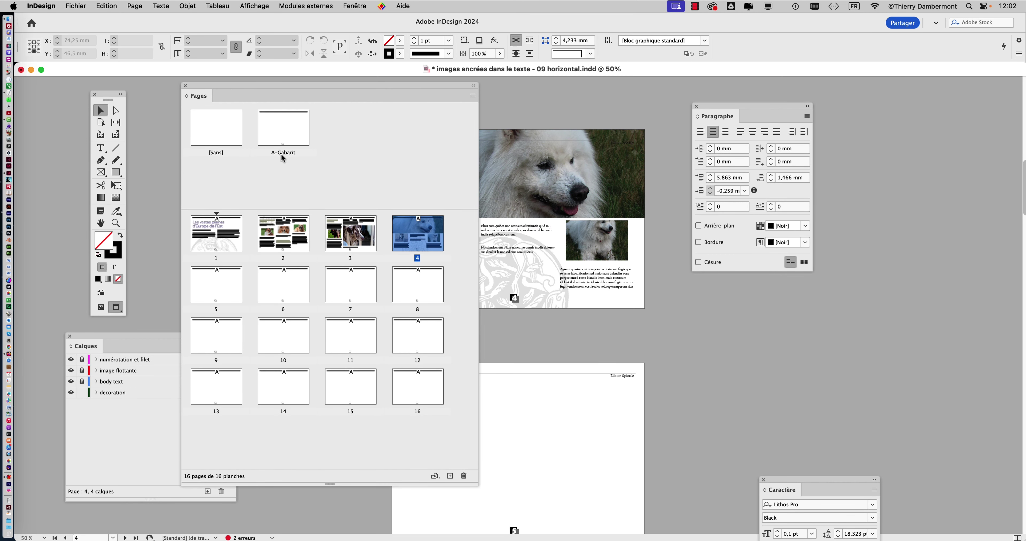